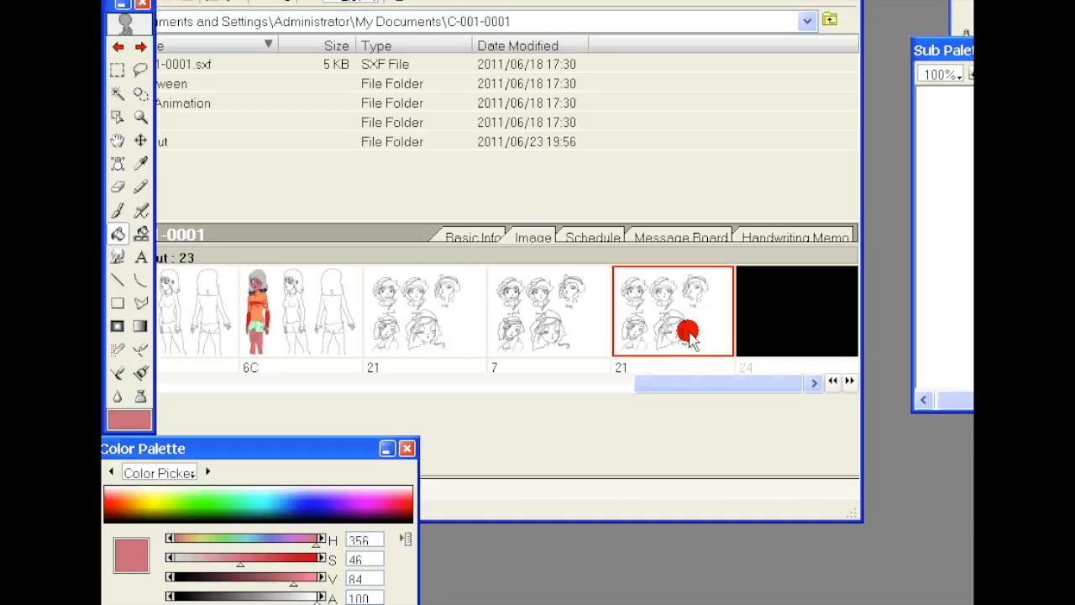
Open the LO0021 cel from the project's layout images, maximize it and zoom in on the surprised face.
double_click(688, 333)
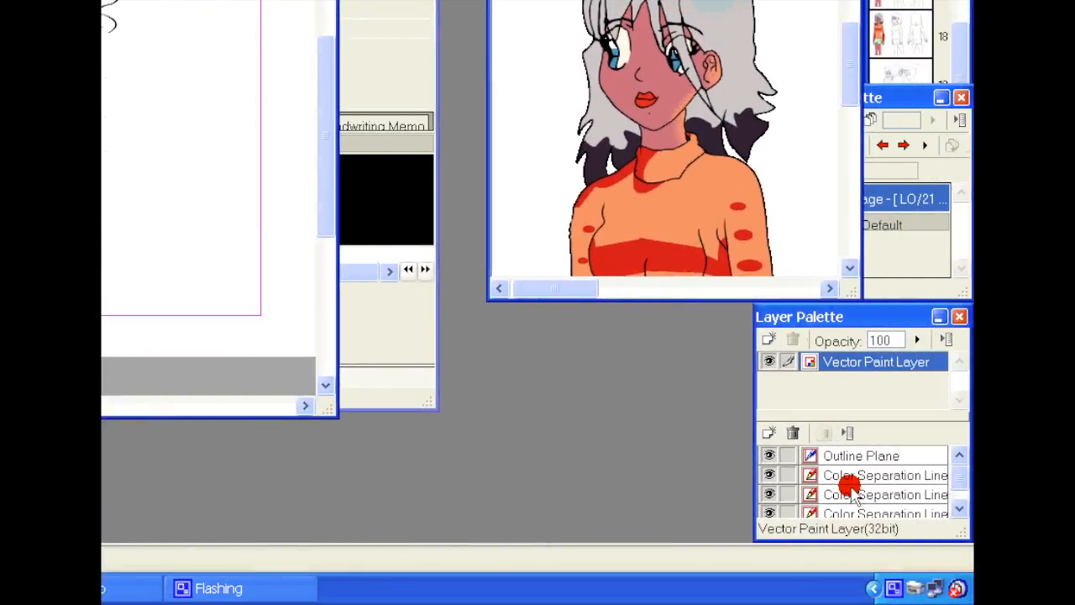
left_click_drag(957, 487, 957, 512)
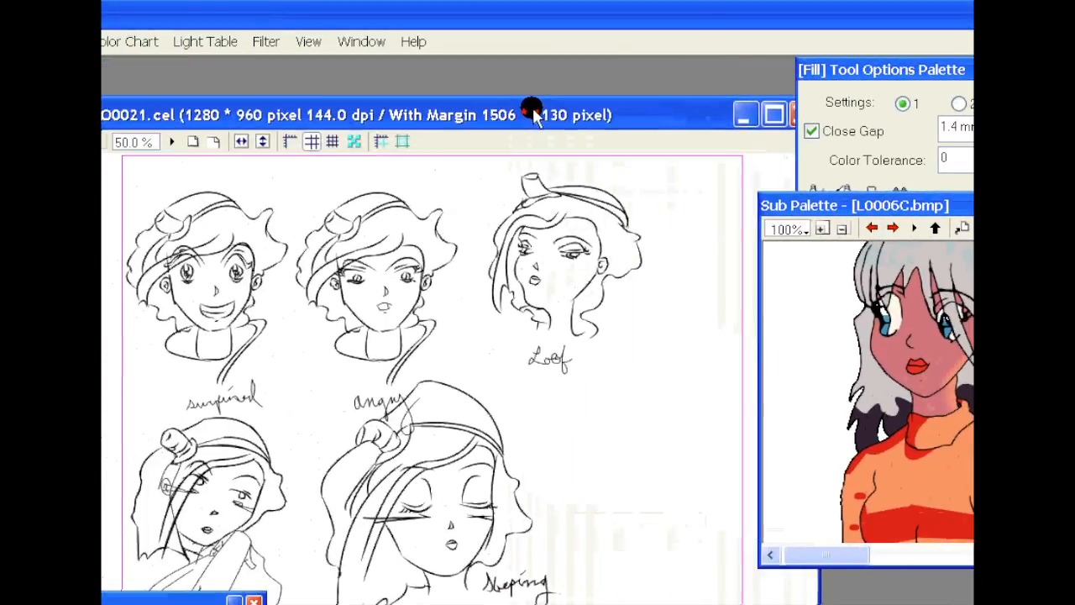
mouse_move(532, 109)
left_mouse_down()
mouse_move(557, 108)
mouse_move(549, 86)
left_mouse_up()
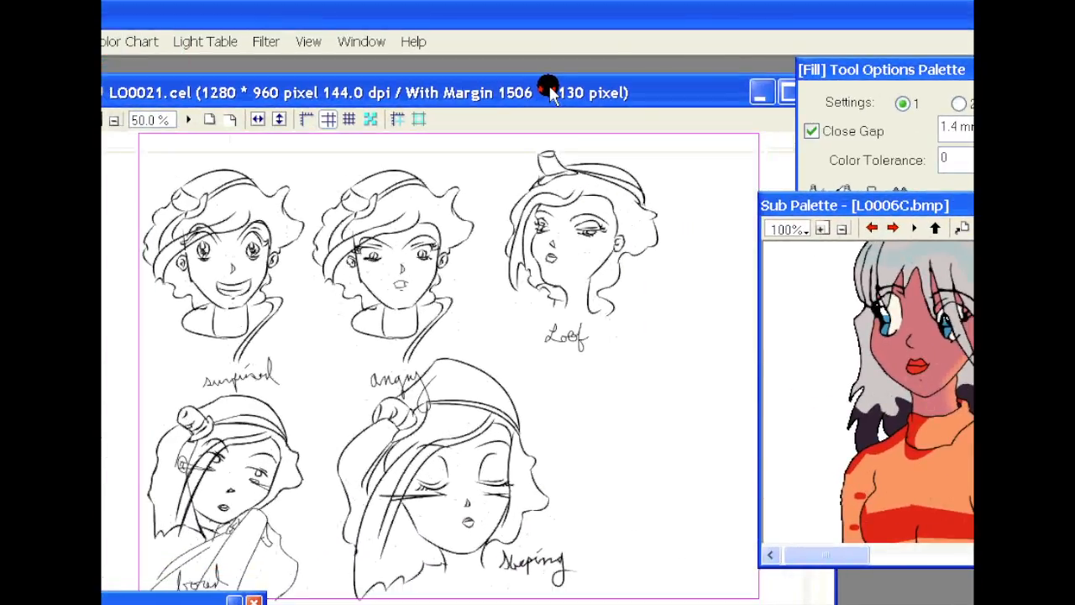
left_click(745, 93)
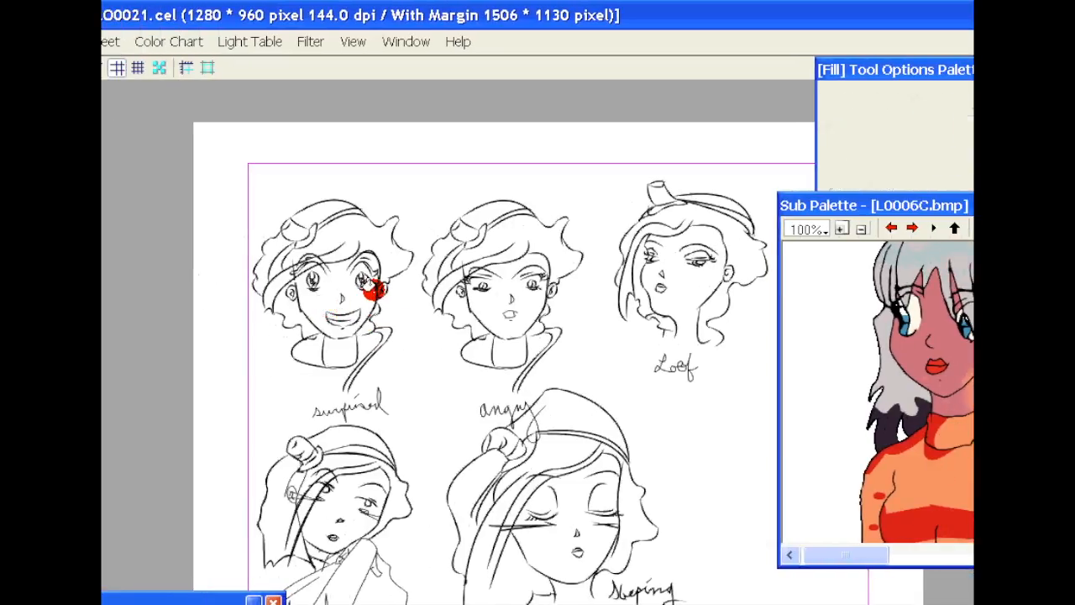
key("z")
left_click(361, 287)
left_click_drag(532, 407, 367, 311)
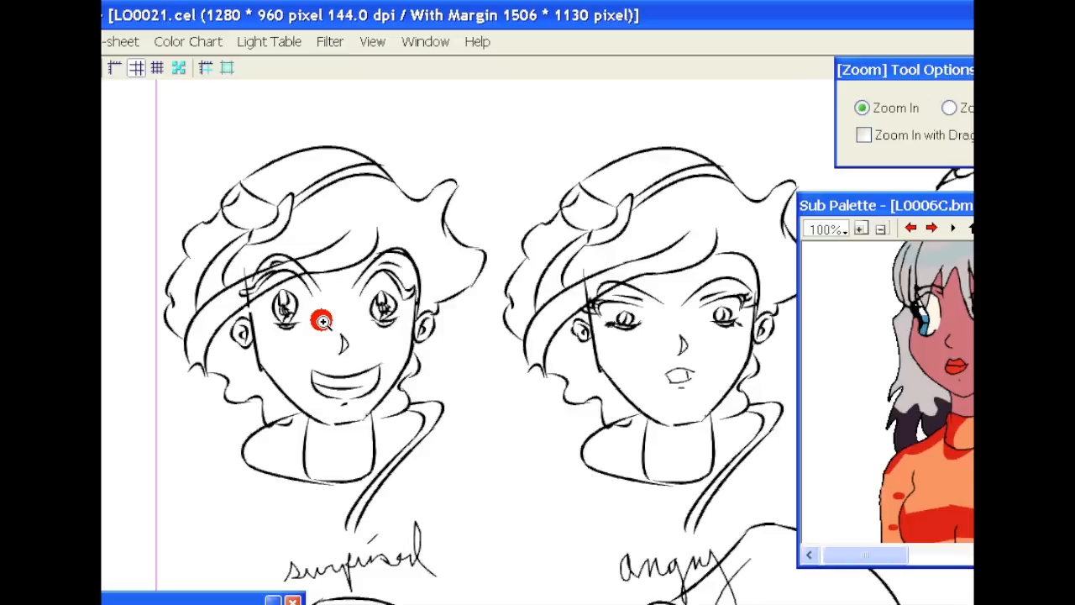
key("f")
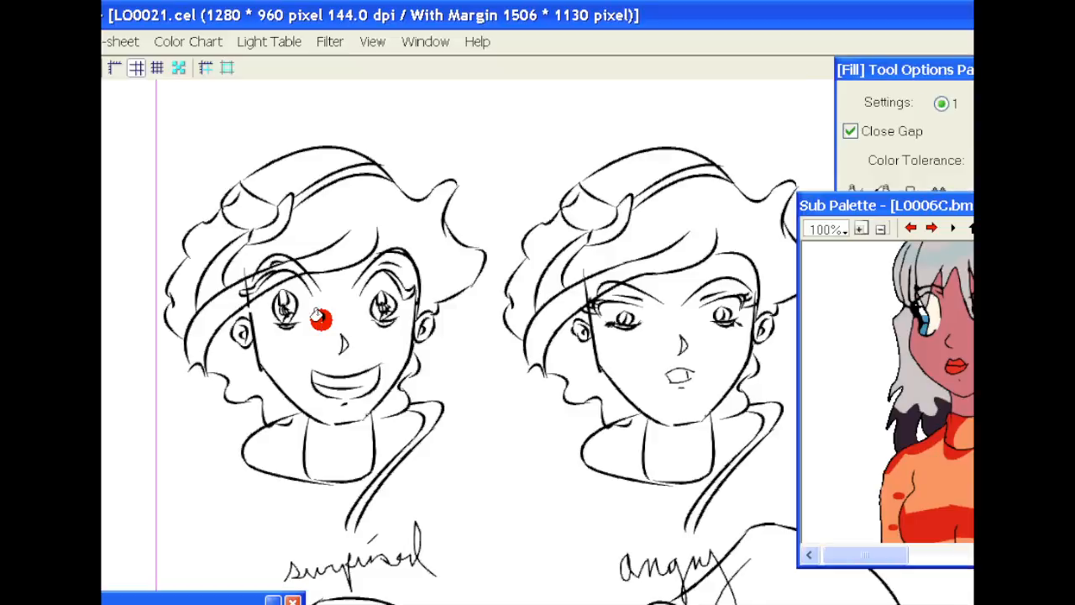
left_click(317, 314)
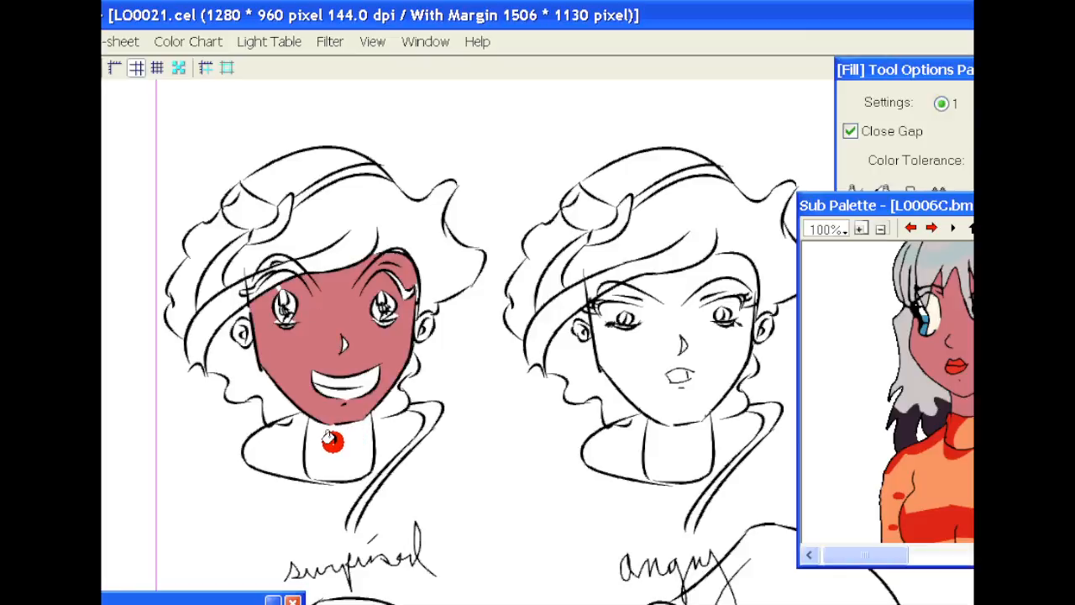
left_click(330, 440)
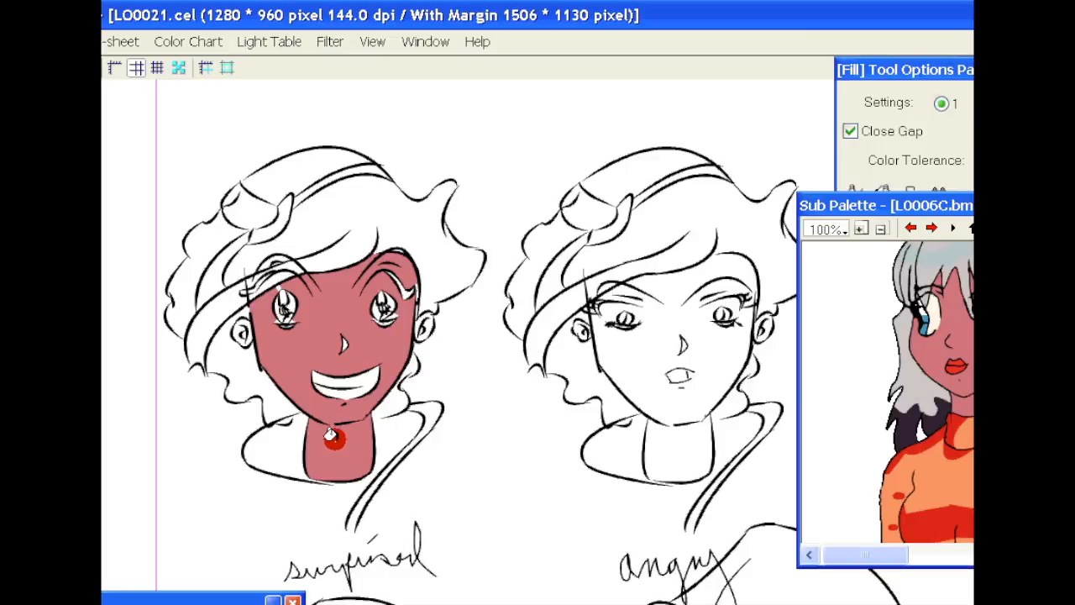
key("ctrl+z")
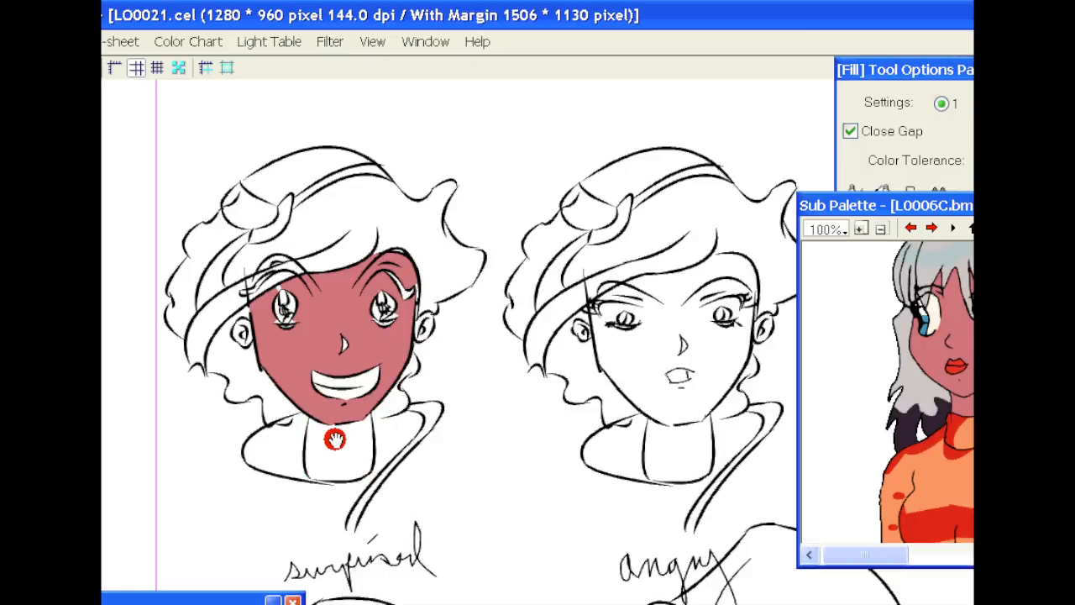
key("ctrl+z")
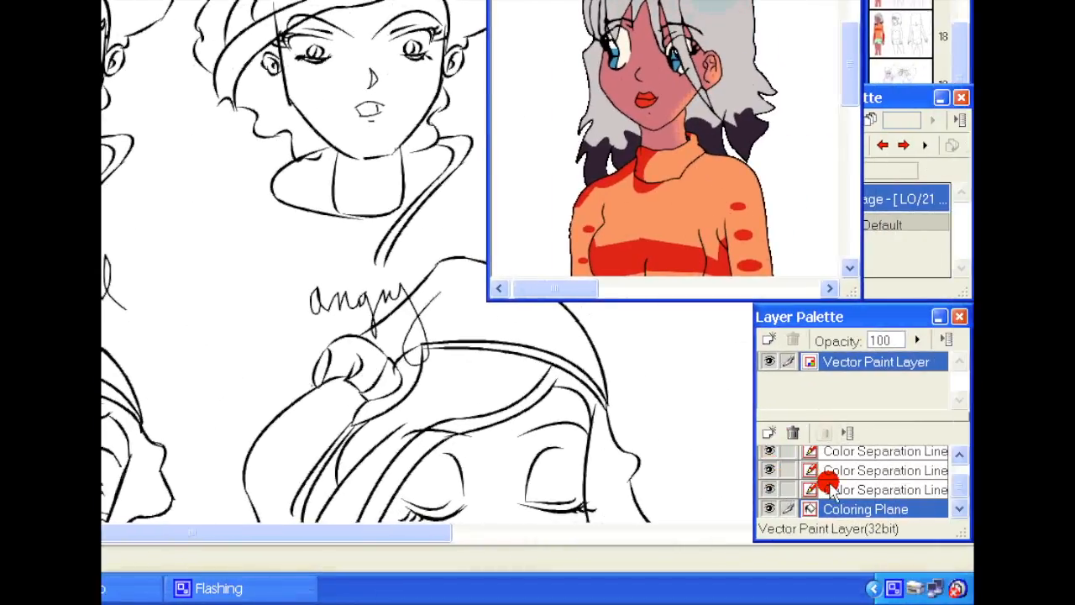
Make the Color Separation Line plane directly above the Coloring Plane active on the Vector Paint Layer.
left_click(886, 504)
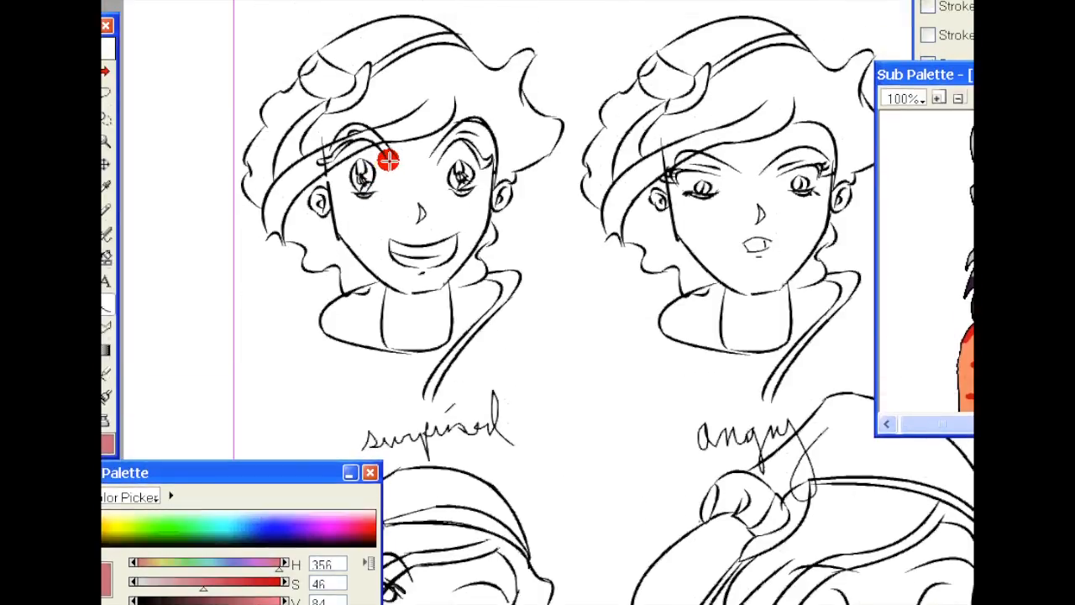
left_click_drag(385, 165, 372, 193)
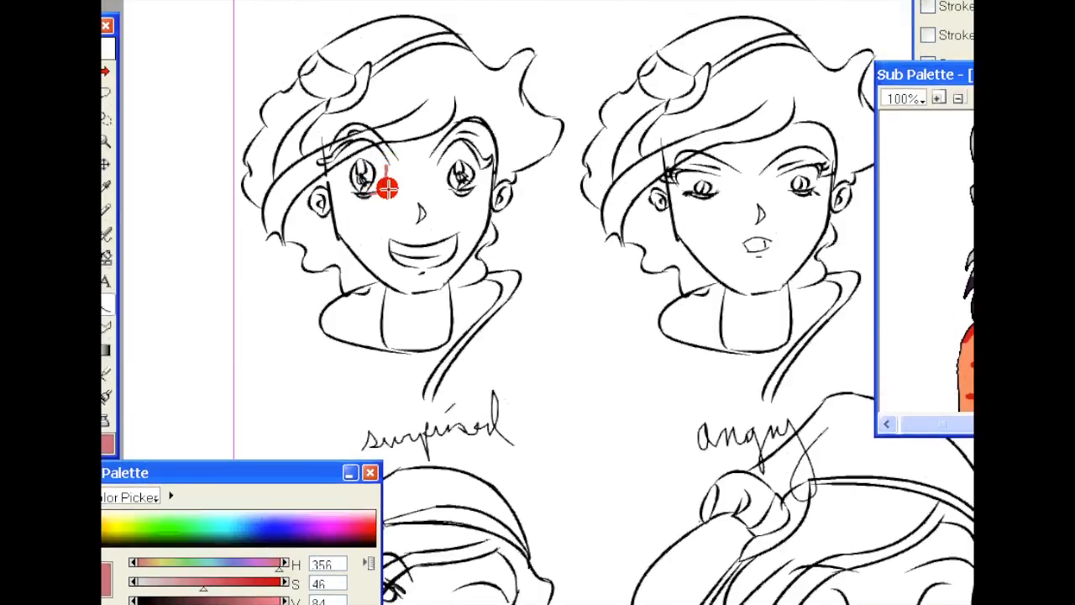
left_click(387, 181)
left_click_drag(333, 159, 351, 197)
left_click(351, 196)
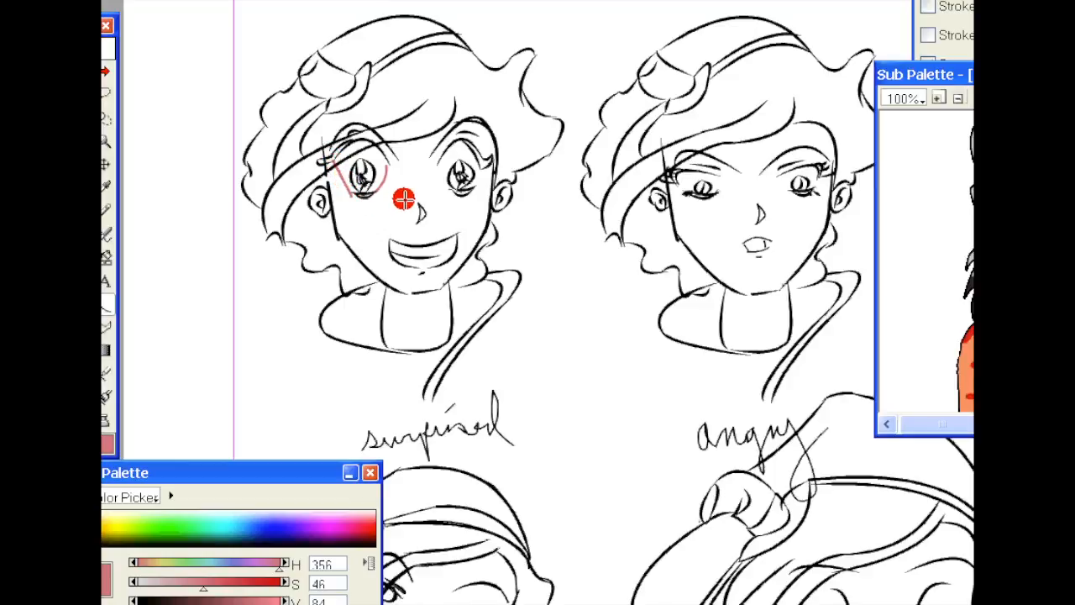
key("space")
key("ctrl+z")
key("ctrl+z")
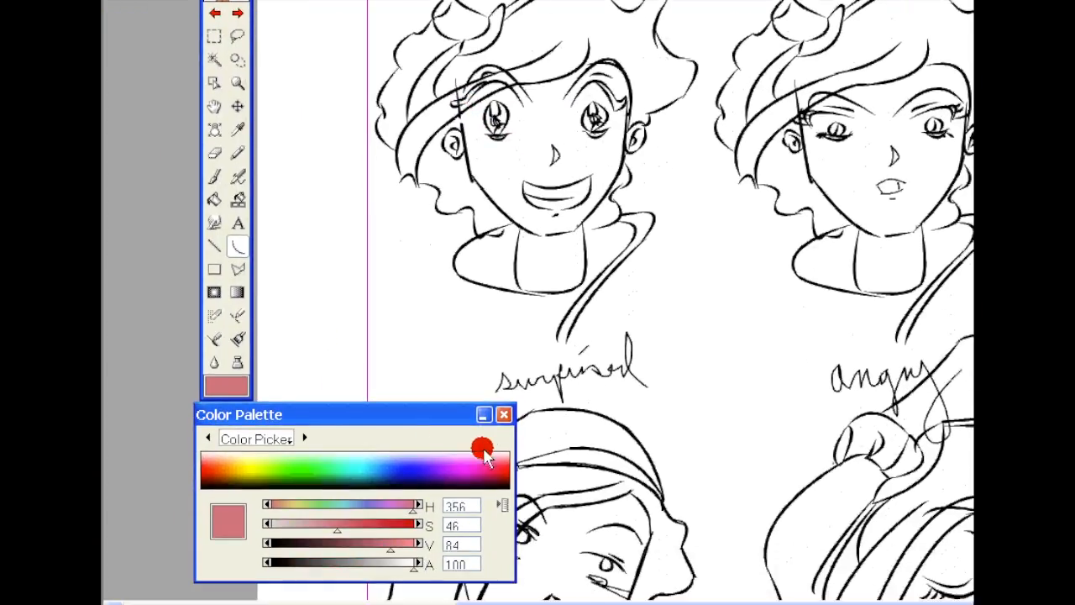
Choose a red with H 0, S 85, V 100 and draw curves enclosing the lower part of both surprised eyes.
left_click(496, 460)
left_click(506, 459)
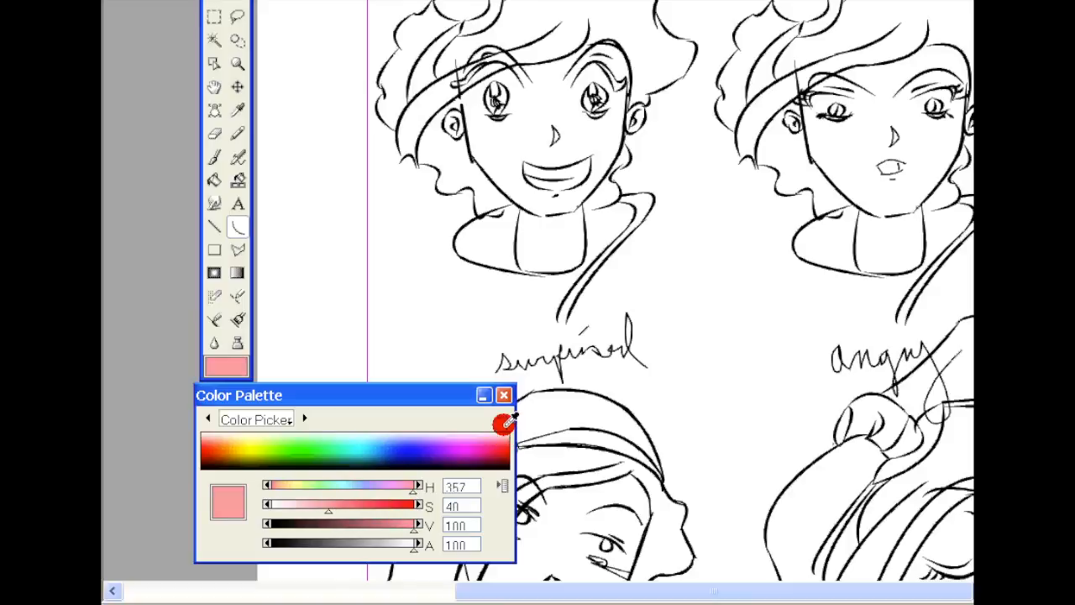
left_click(201, 440)
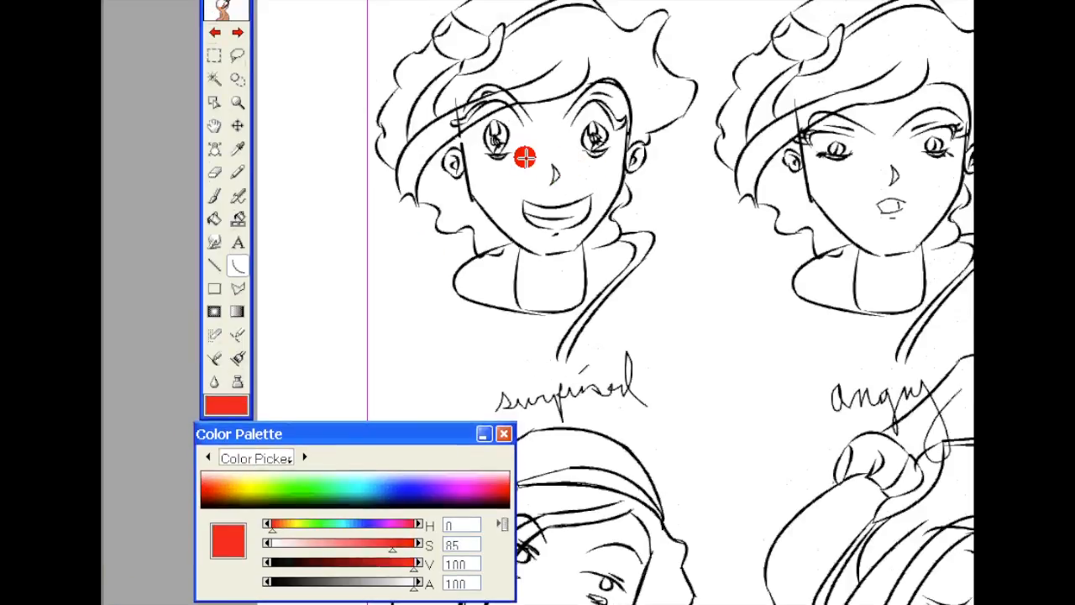
mouse_move(524, 165)
left_mouse_down()
mouse_move(518, 192)
mouse_move(484, 173)
mouse_move(487, 190)
mouse_move(460, 160)
mouse_move(475, 175)
left_mouse_up()
mouse_move(568, 163)
left_mouse_down()
mouse_move(581, 190)
mouse_move(582, 177)
mouse_move(569, 179)
mouse_move(614, 166)
mouse_move(608, 188)
mouse_move(624, 172)
left_mouse_up()
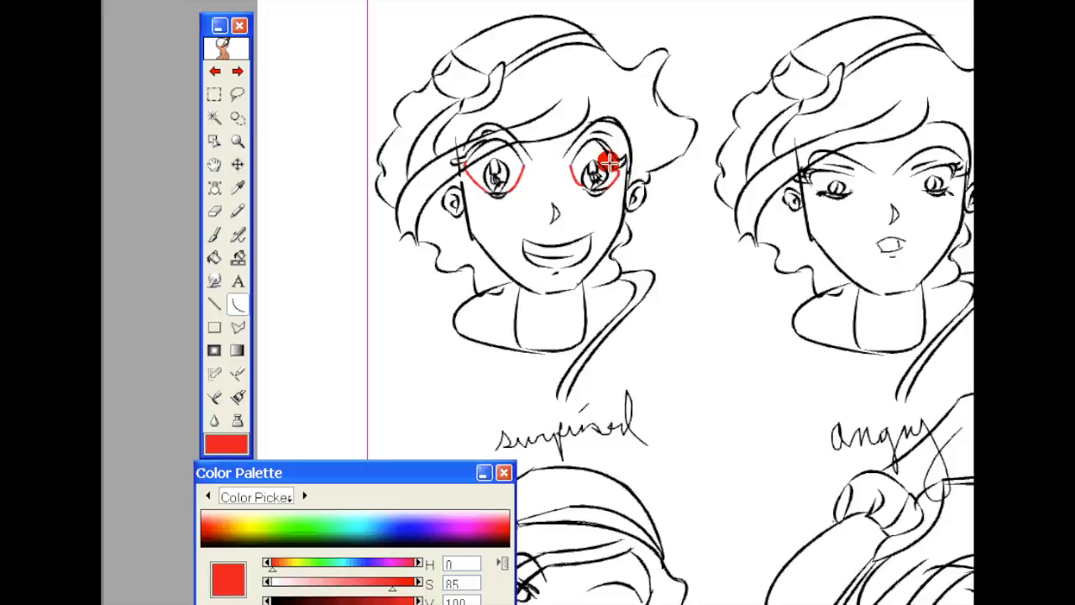
On the Coloring Plane, fill the surprised face and neck with the pinkish skin tone H 356, S 46, V 84.
key("g")
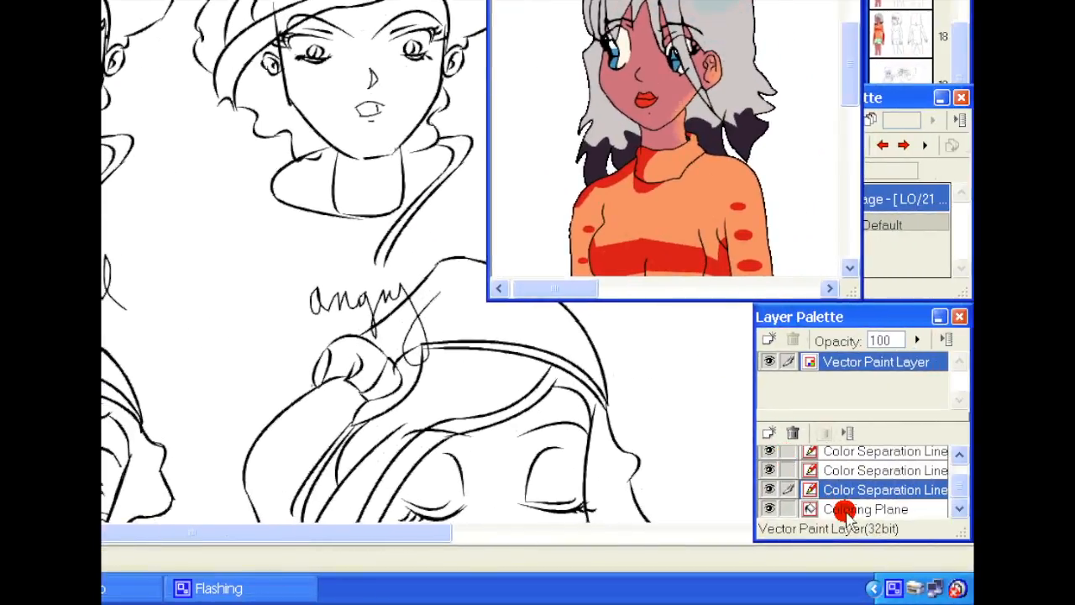
left_click(844, 509)
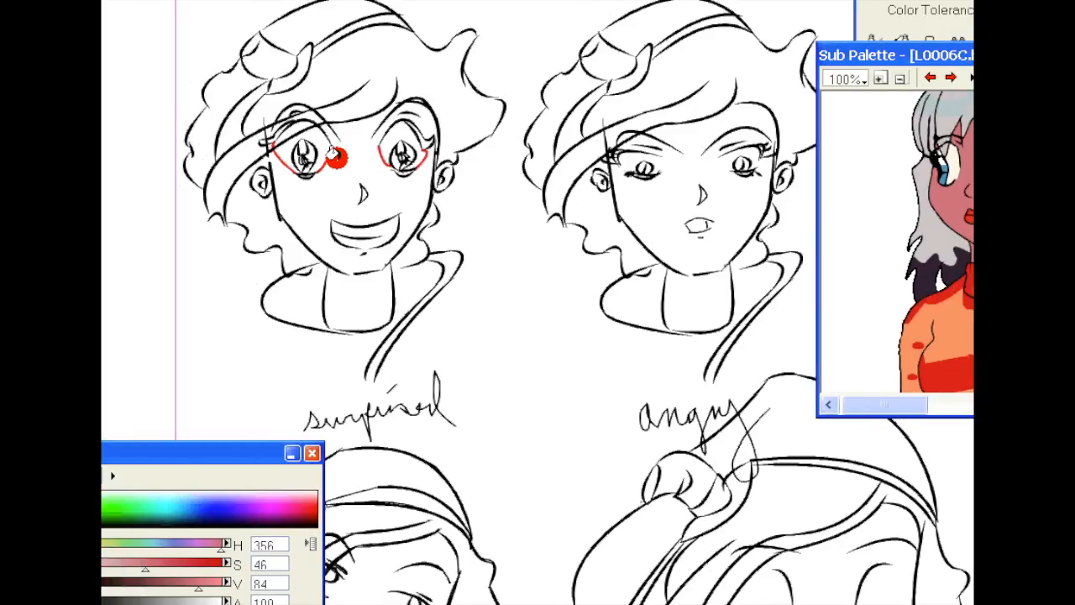
left_click(337, 158)
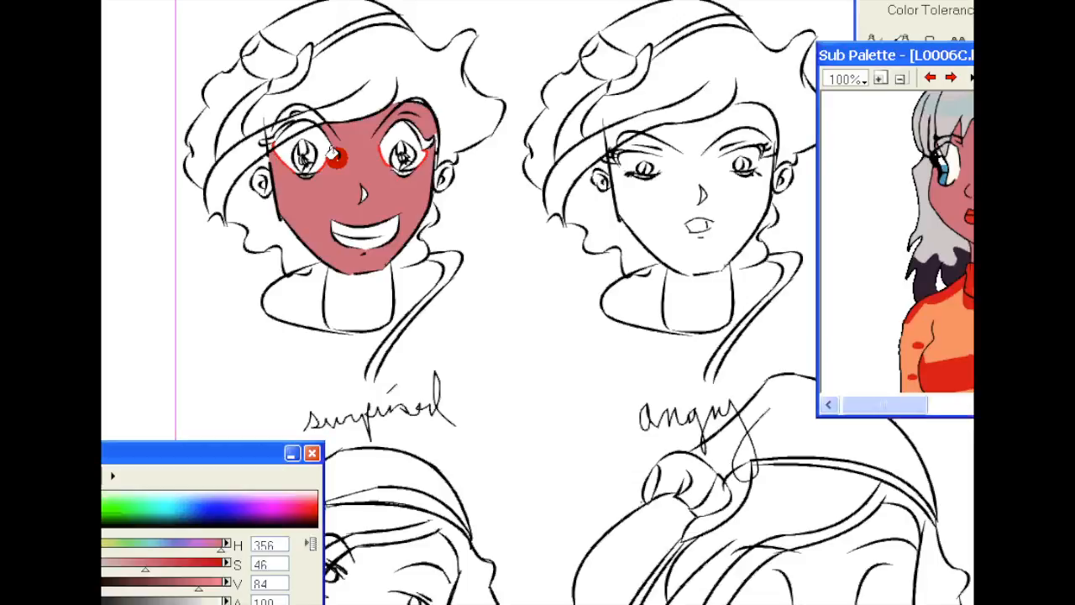
left_click(354, 282)
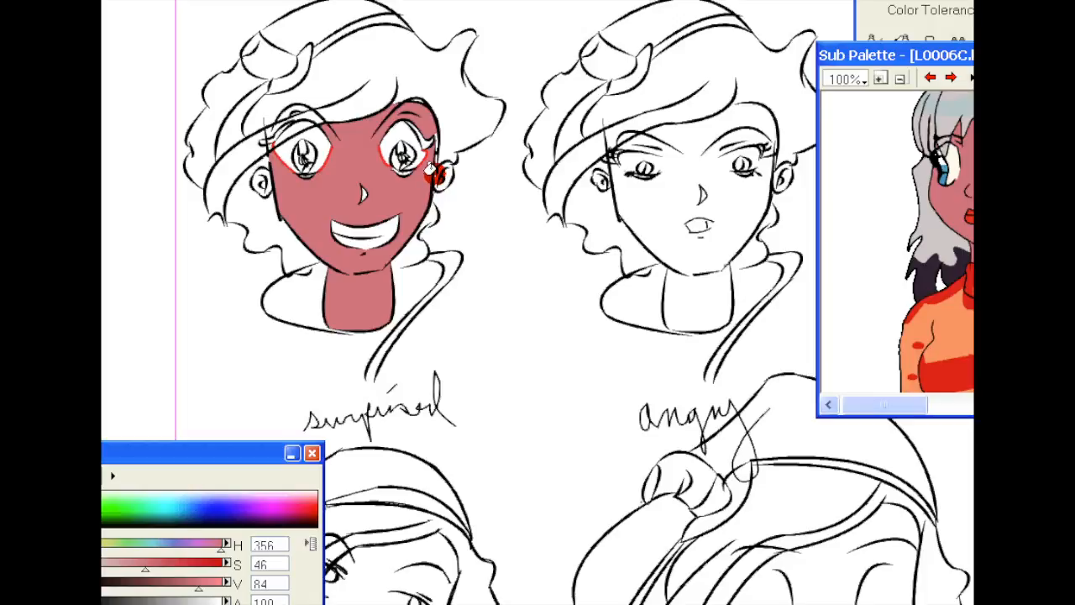
Fill both ears of the surprised head, including their small inner areas, with the same pinkish skin tone.
left_click(433, 171)
left_click(436, 159)
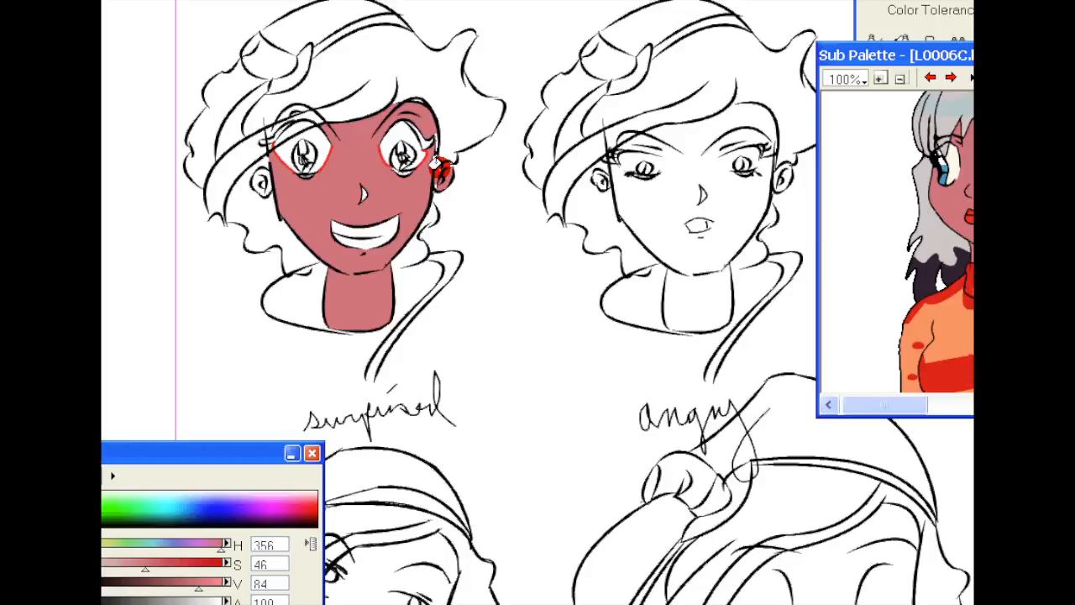
left_click(428, 183)
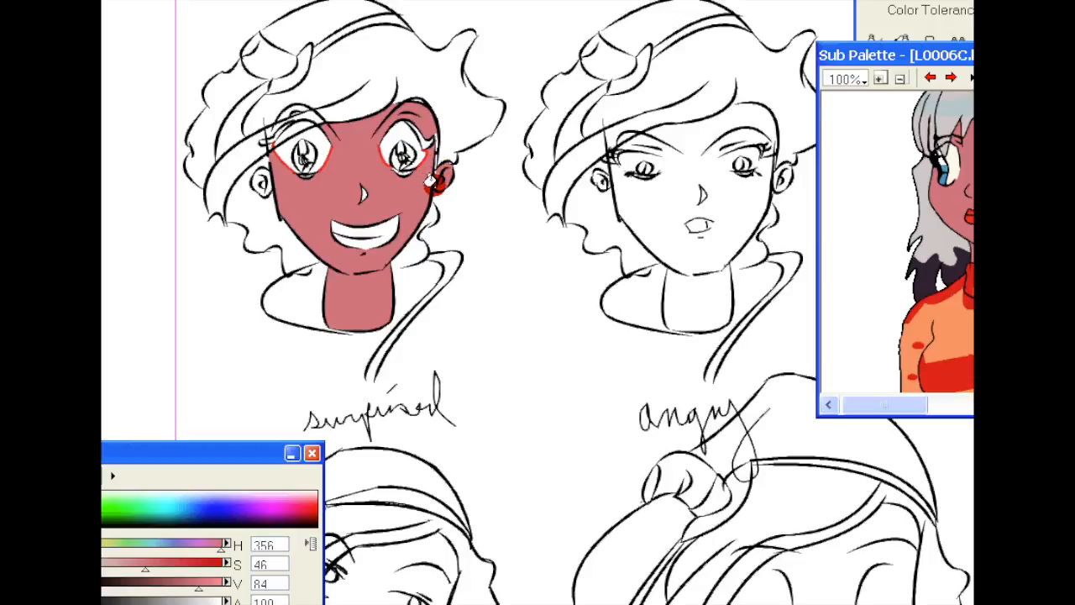
mouse_move(428, 179)
left_mouse_down()
mouse_move(431, 129)
mouse_move(425, 154)
left_mouse_up()
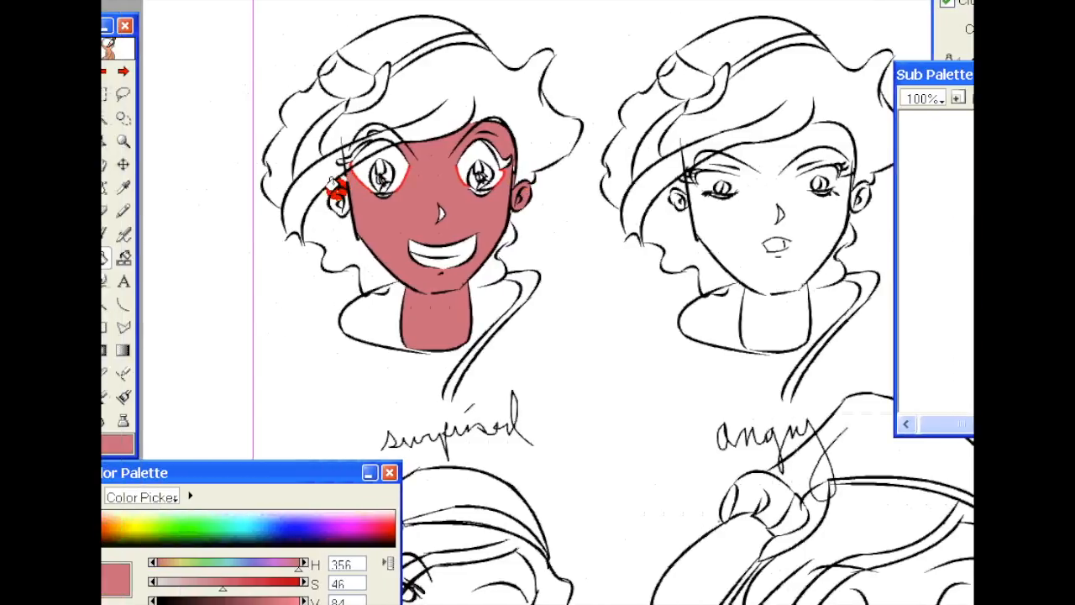
left_click_drag(330, 197, 338, 204)
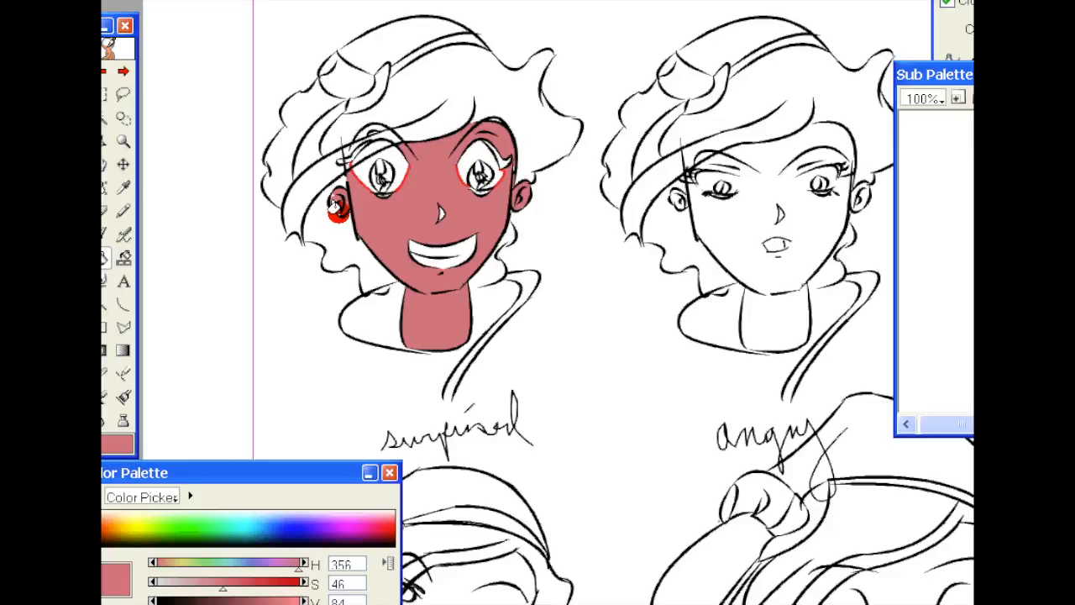
key("b")
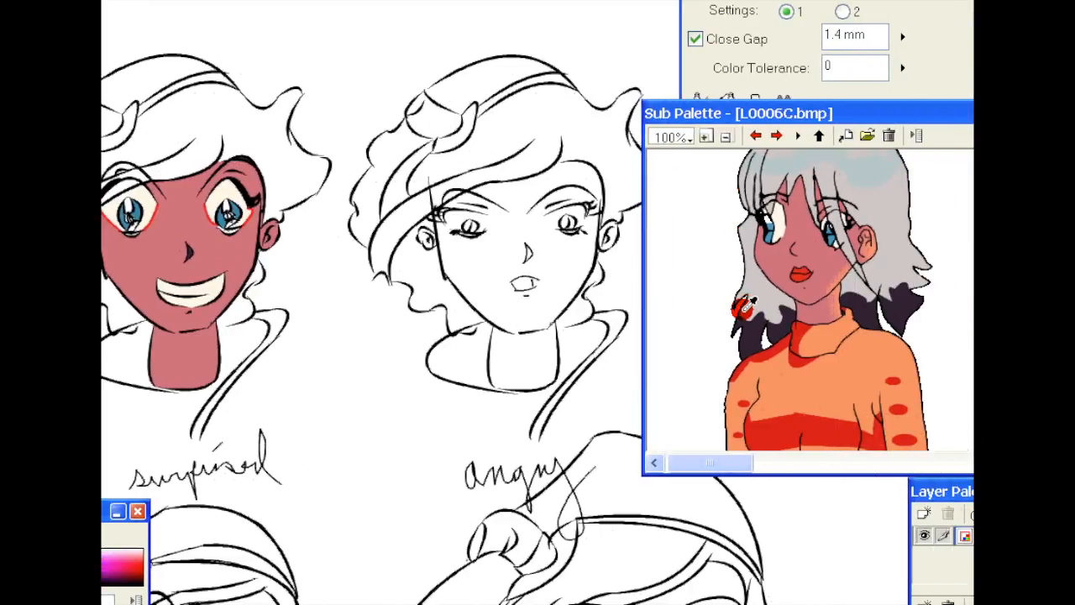
Preview the image files in the Layout folder and load L003 as the reference image in the Sub Palette.
left_click_drag(745, 265, 745, 339)
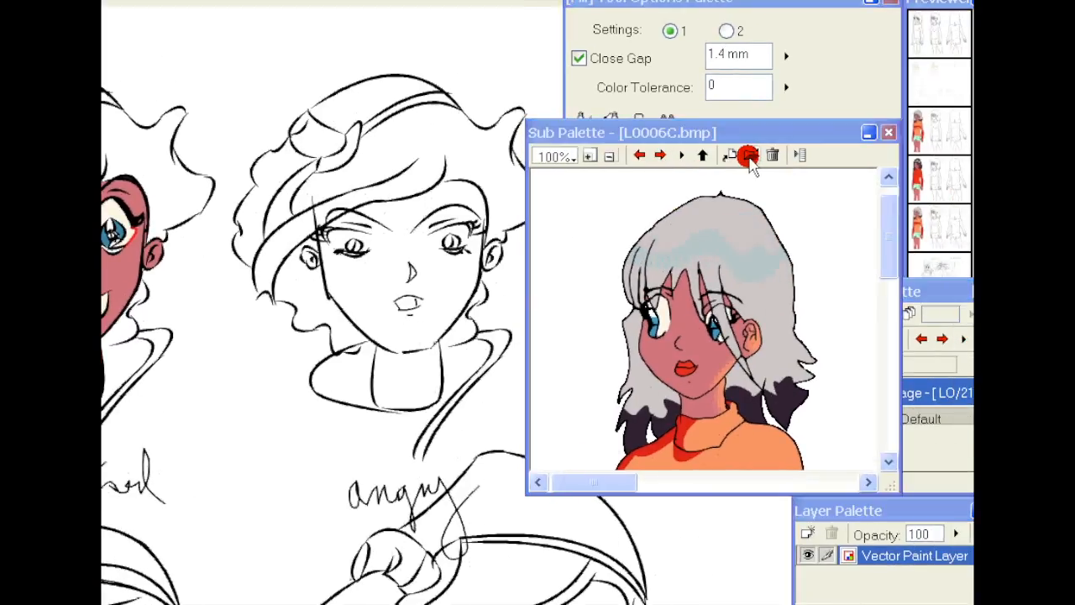
left_click(750, 156)
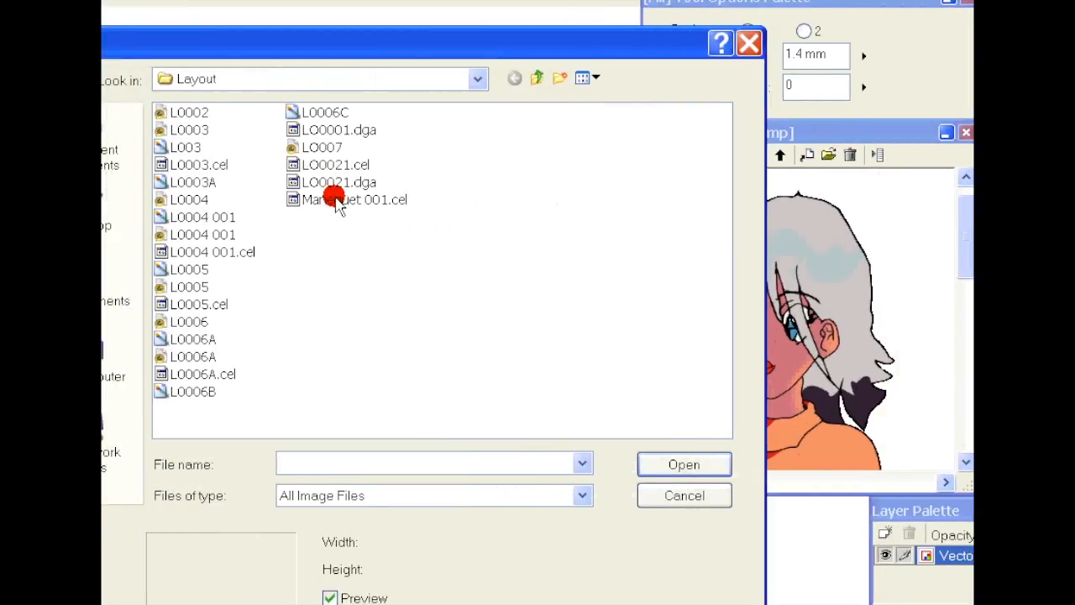
left_click(336, 202)
left_click(324, 181)
left_click(322, 165)
left_click(315, 147)
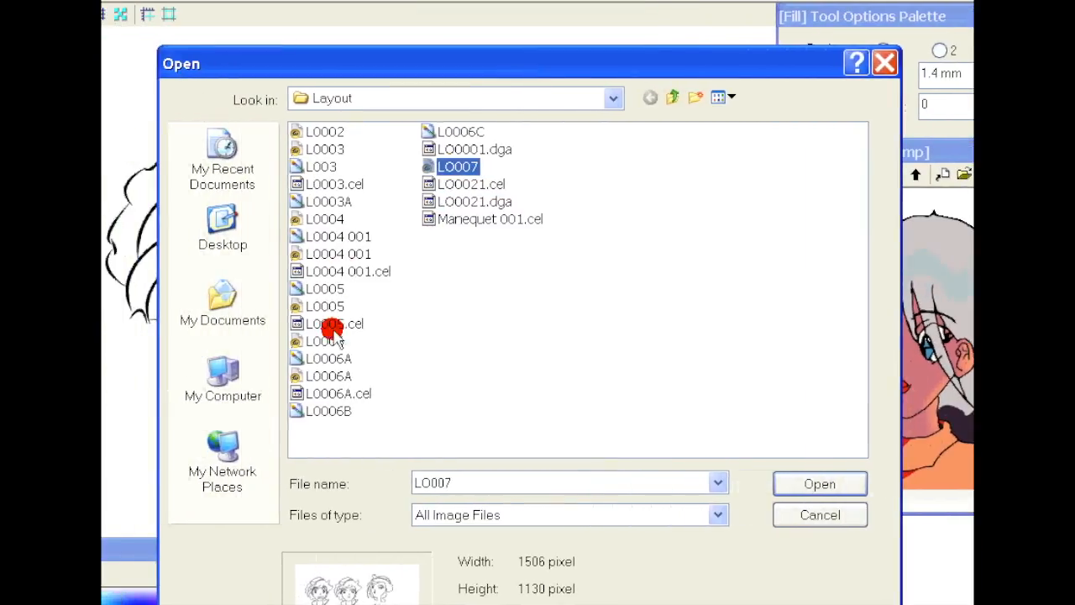
left_click(326, 373)
left_click(333, 306)
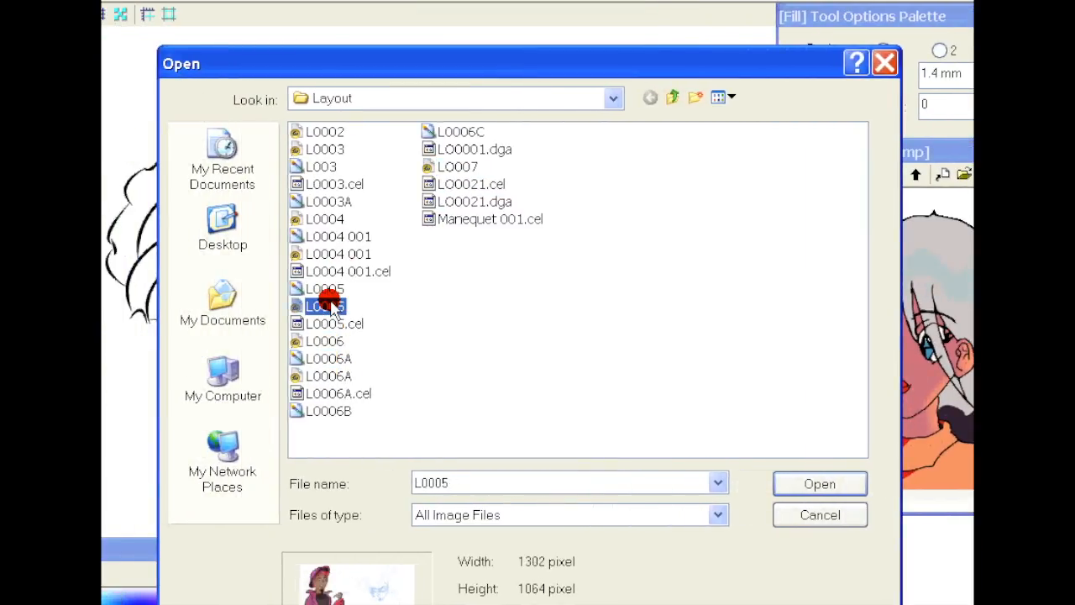
left_click(332, 254)
left_click(328, 236)
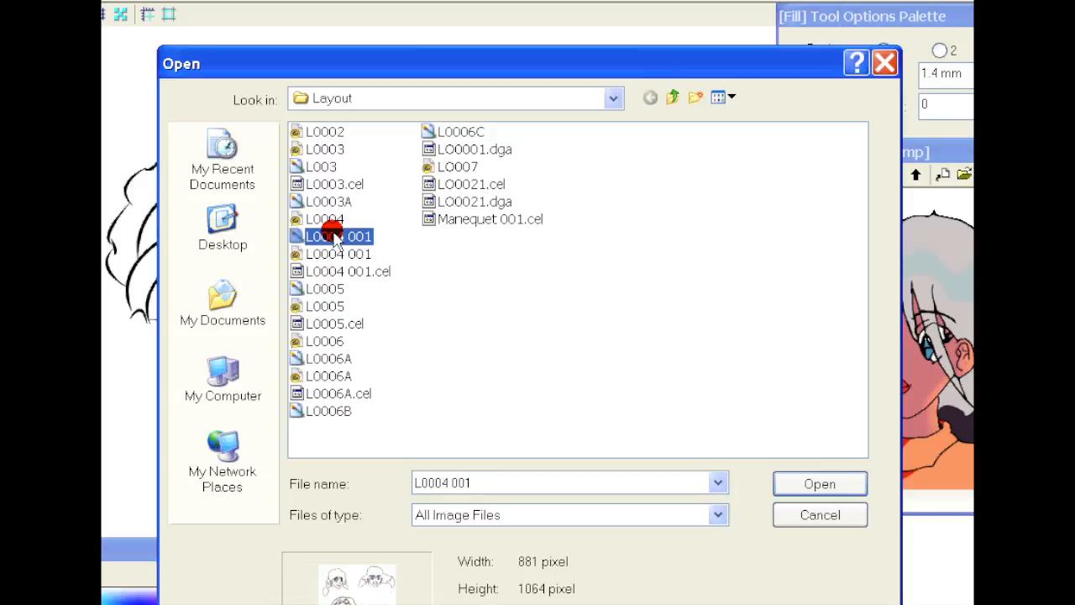
left_click(326, 218)
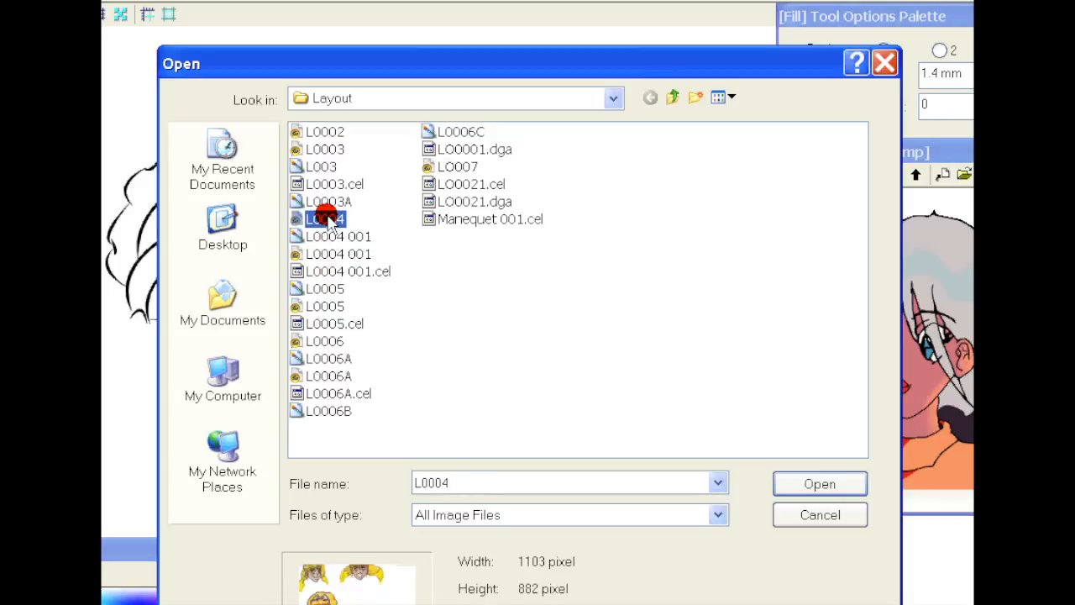
left_click(321, 166)
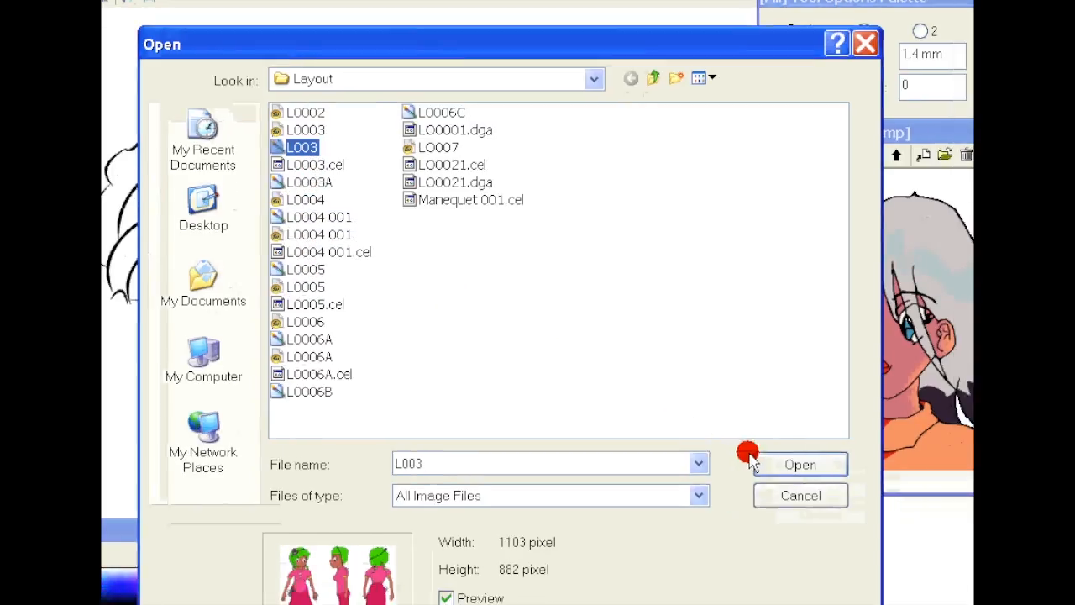
left_click(764, 464)
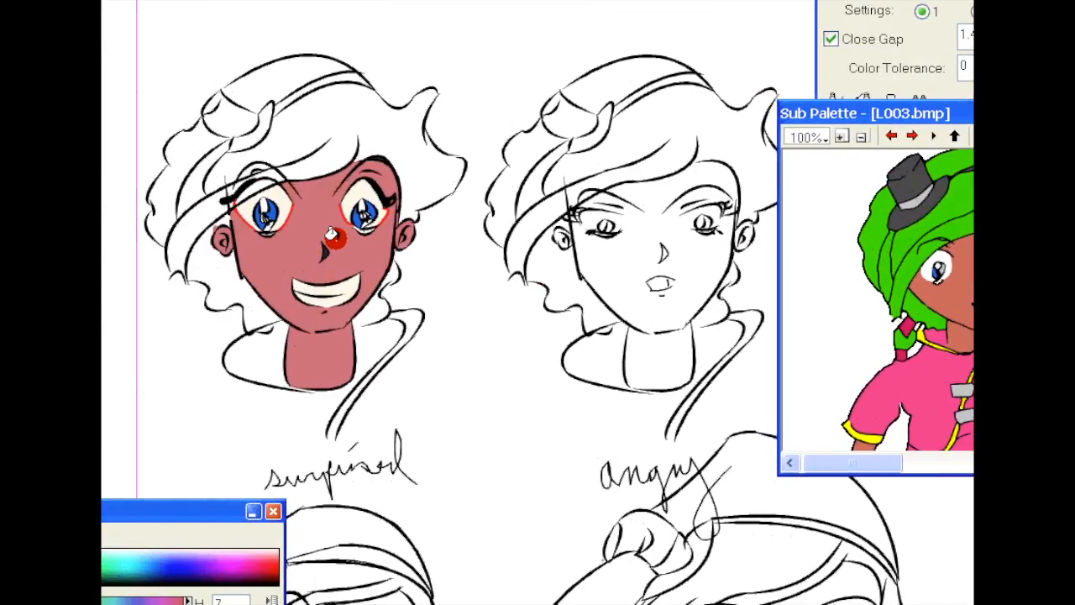
Refill the surprised head's face, neck and both ears with the reference character's reddish-brown skin tone, H 7.
left_click(334, 237)
left_click(317, 350)
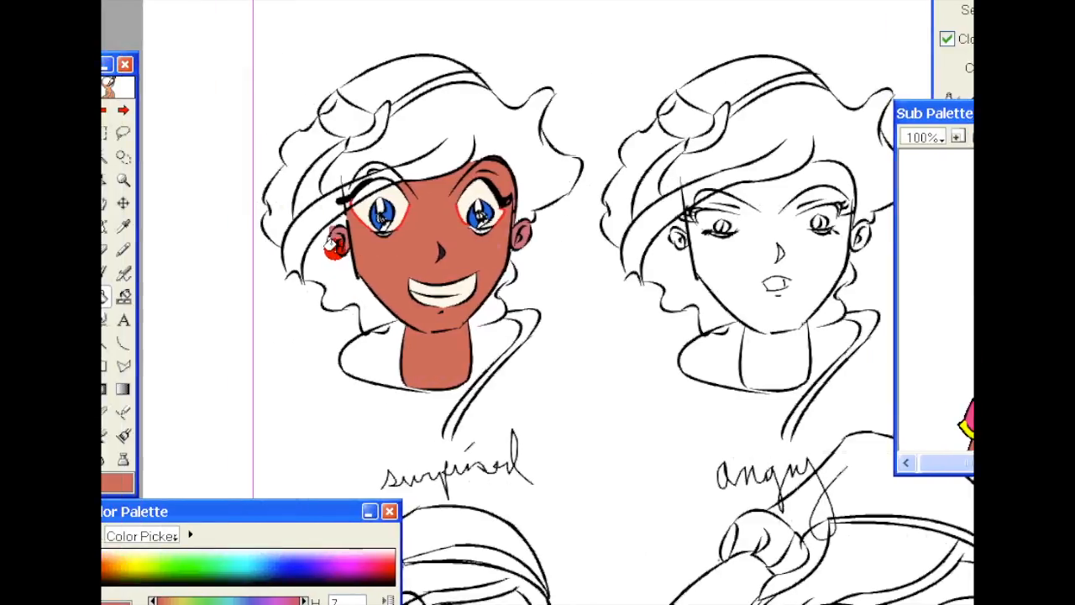
left_click(335, 240)
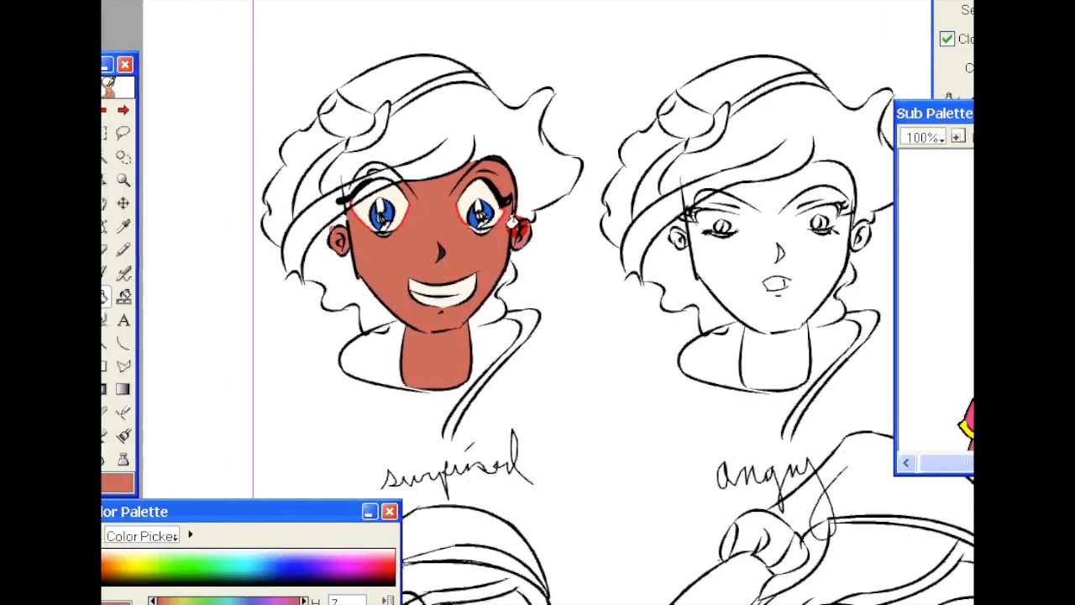
left_click(520, 233)
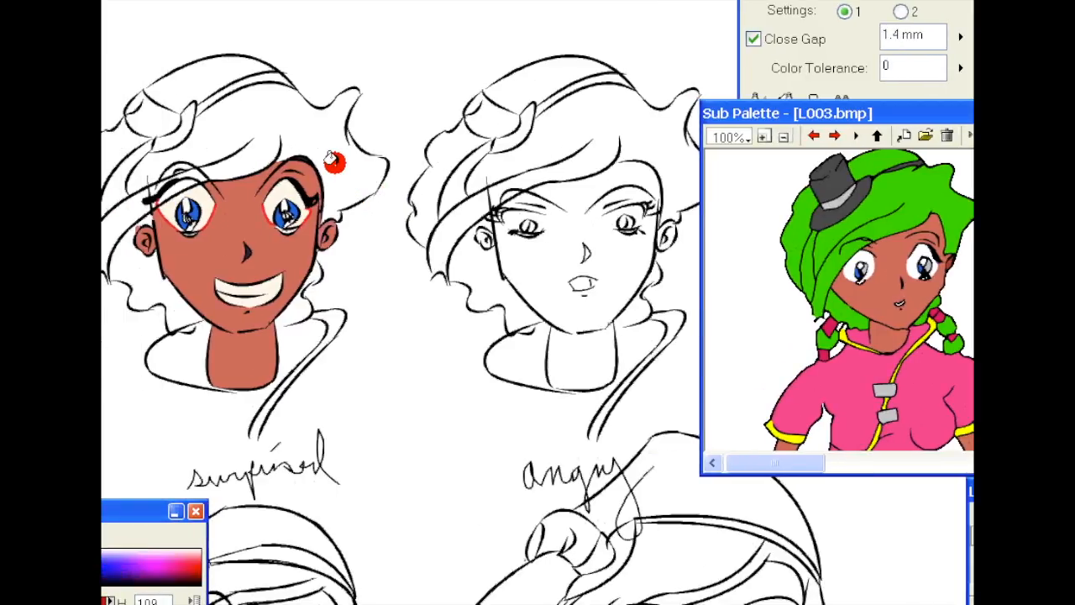
Fill the surprised head's fringe, crown, side locks and the hair behind the neck with the reference green, H 109.
left_click(334, 162)
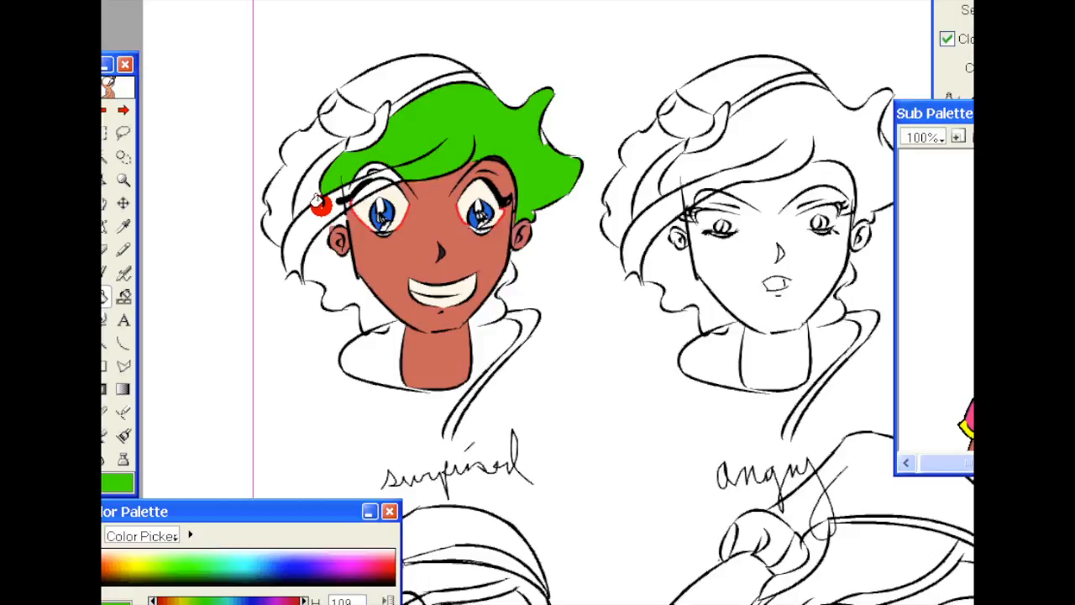
left_click(318, 199)
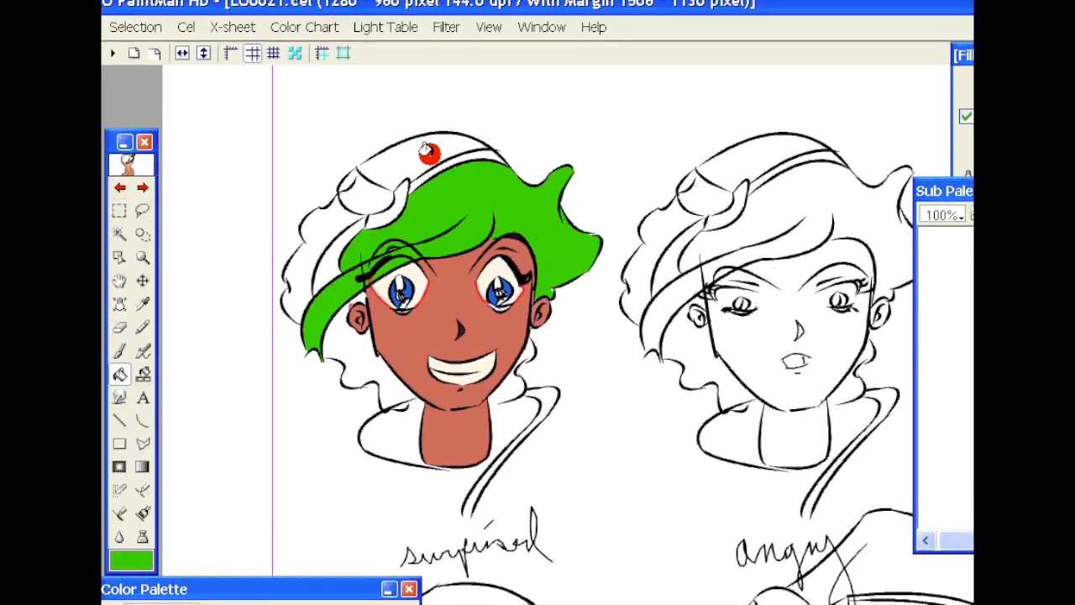
left_click(427, 151)
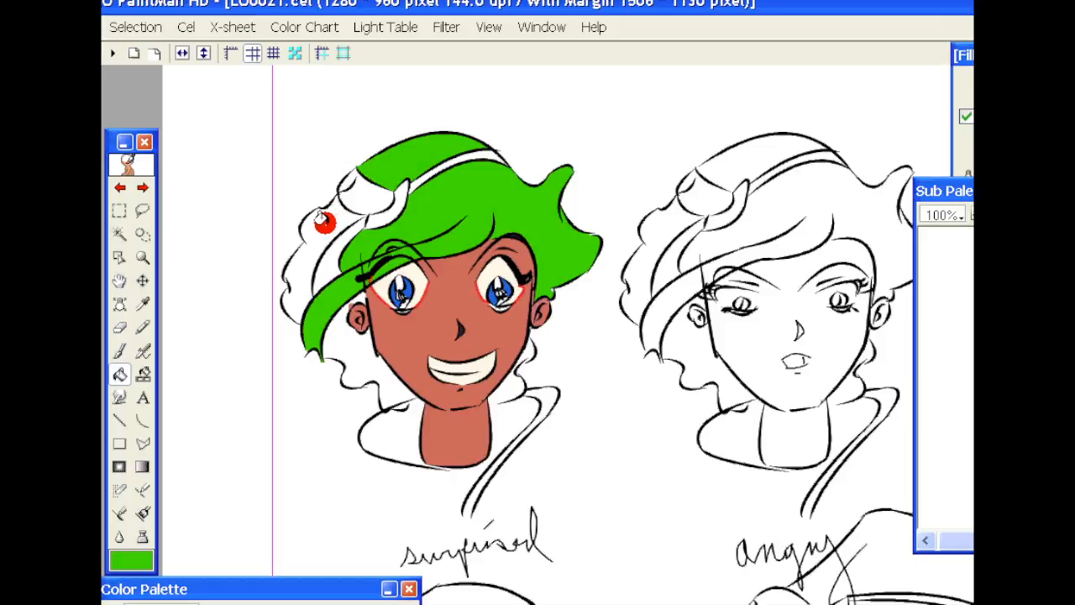
left_click(323, 221)
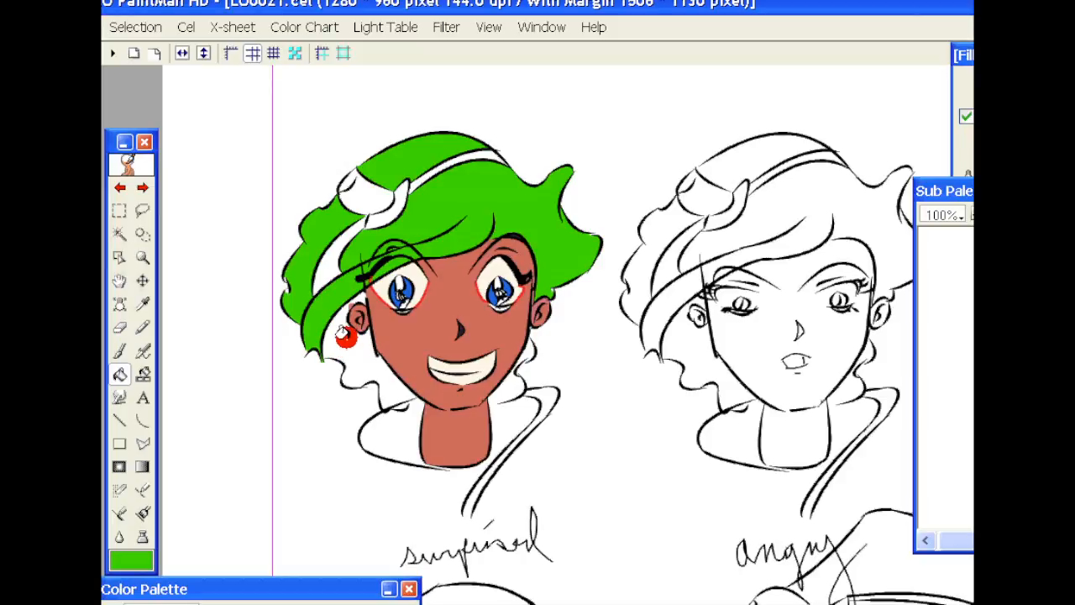
left_click(344, 338)
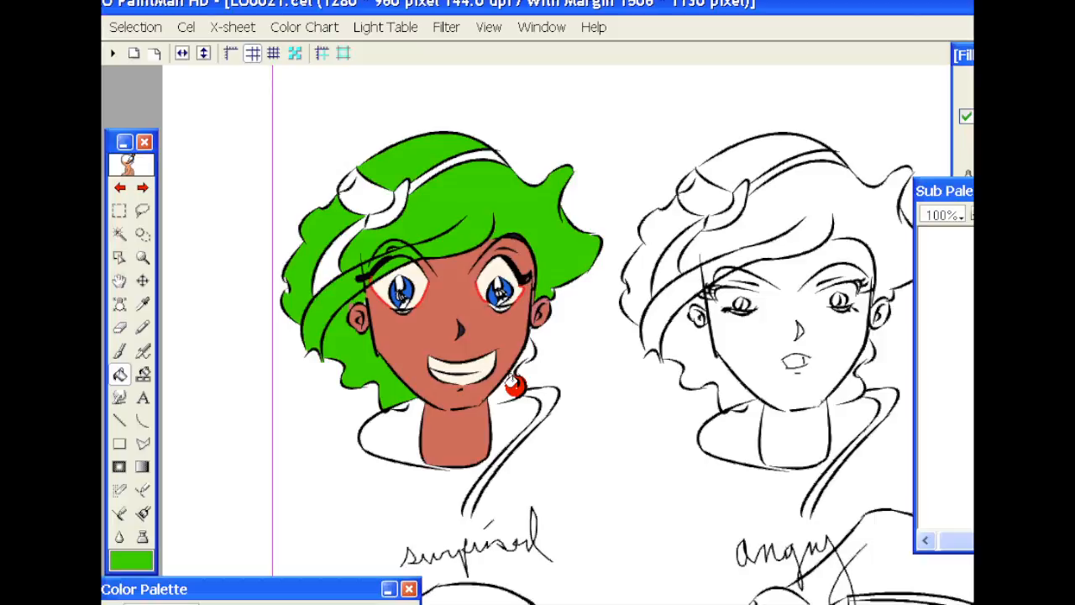
left_click(514, 385)
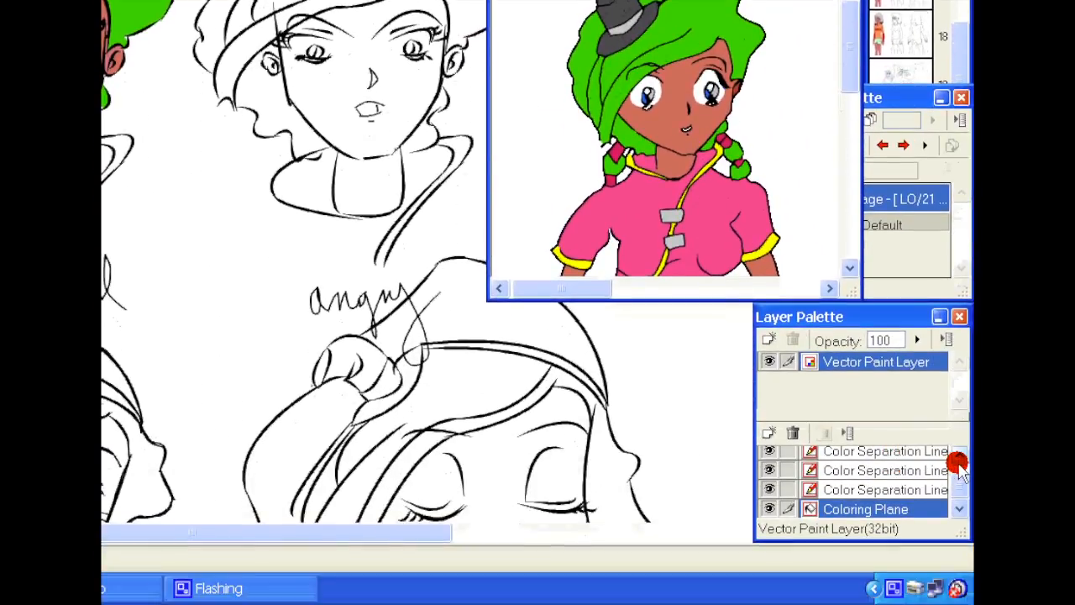
Select the Outline Plane and draw a dark grey curve across the surprised character's hat to bound its band.
left_click(957, 461)
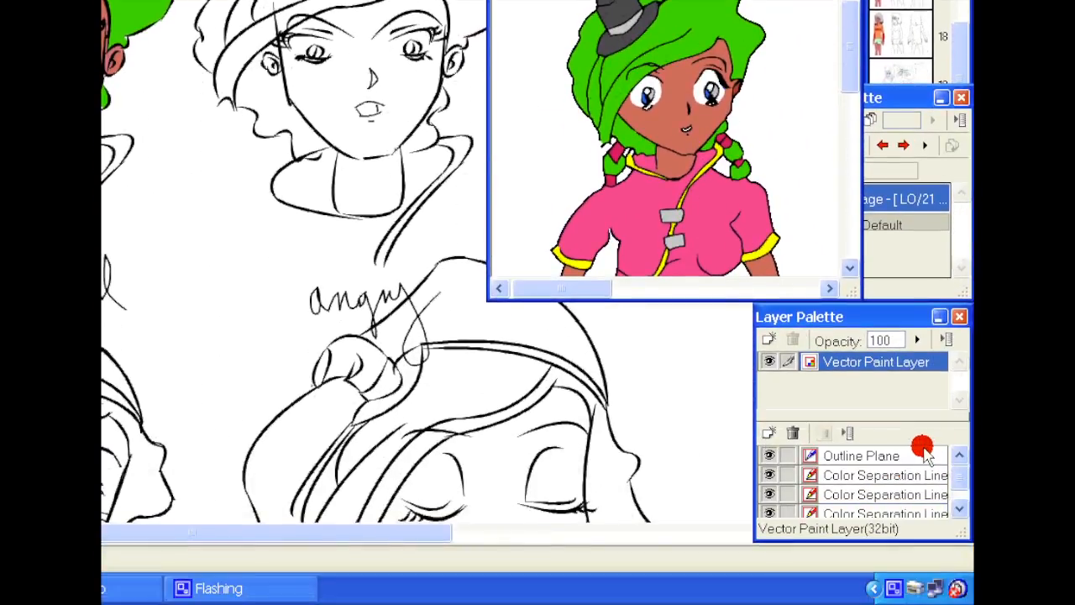
left_click(924, 451)
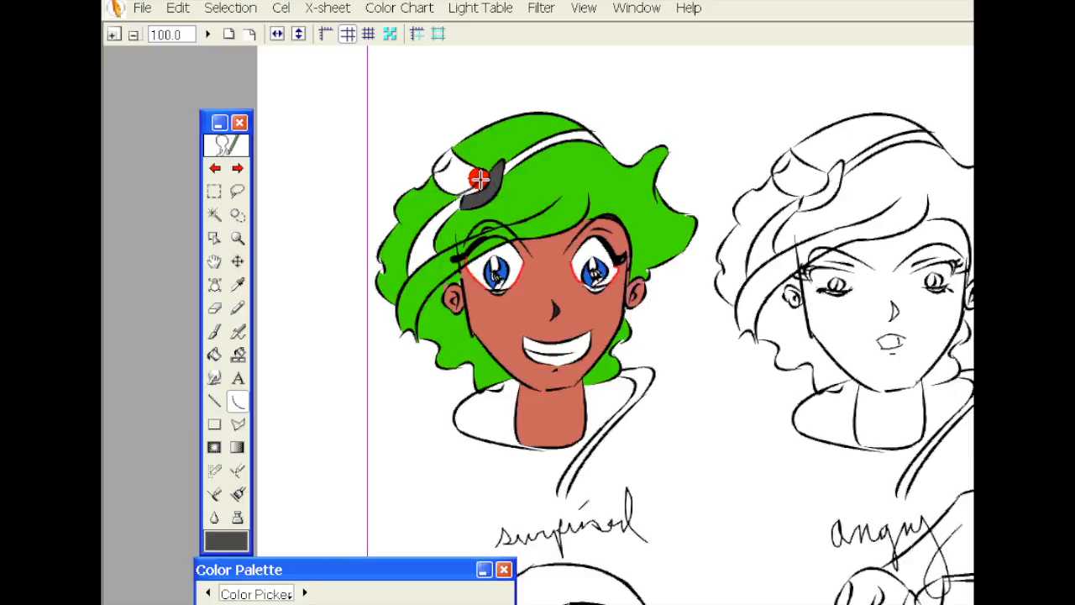
key("i")
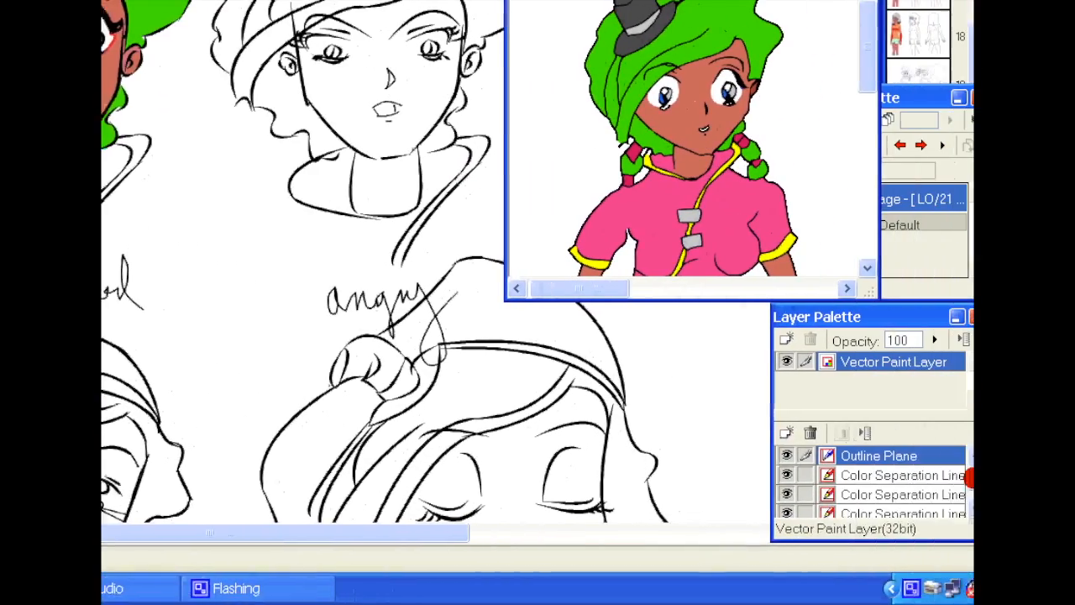
On the Coloring Plane, fill the surprised character's headband dark grey and the remaining white hair lock green.
scroll(932, 487, "down", 2)
left_click(907, 504)
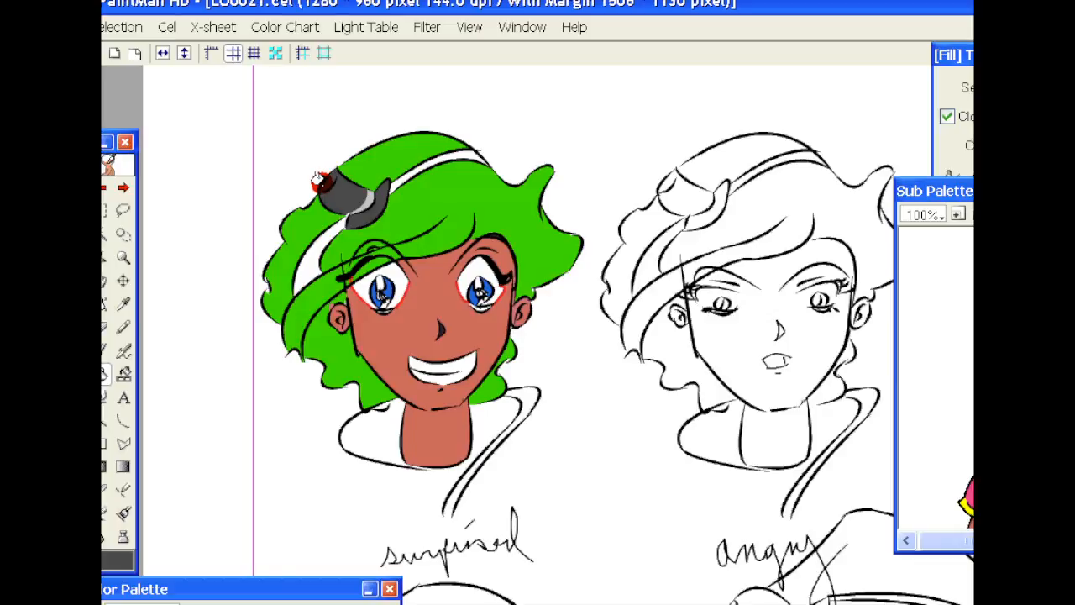
left_click(392, 178)
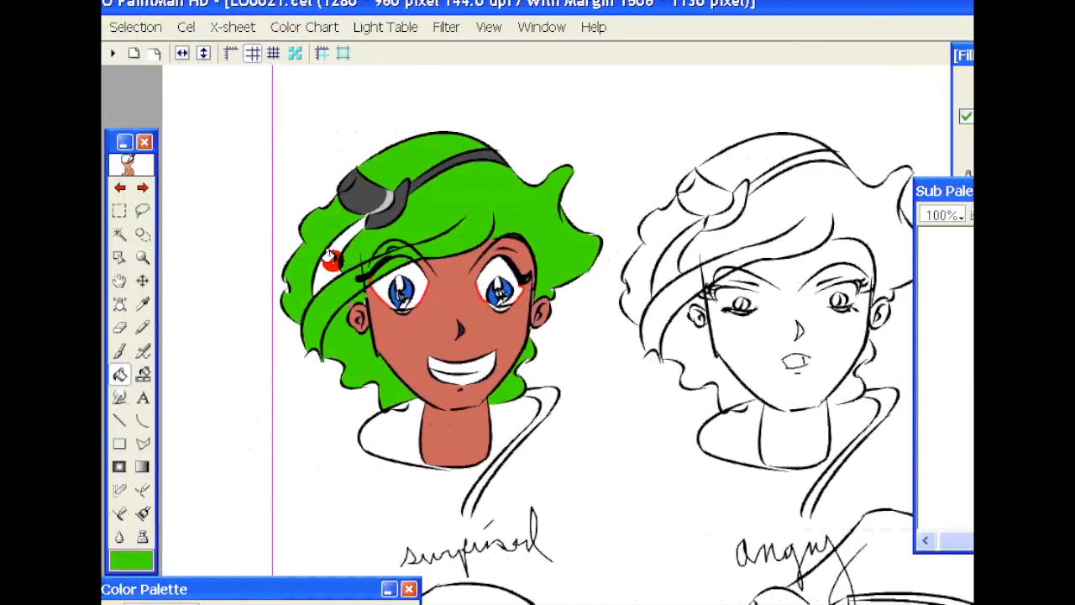
left_click(332, 259)
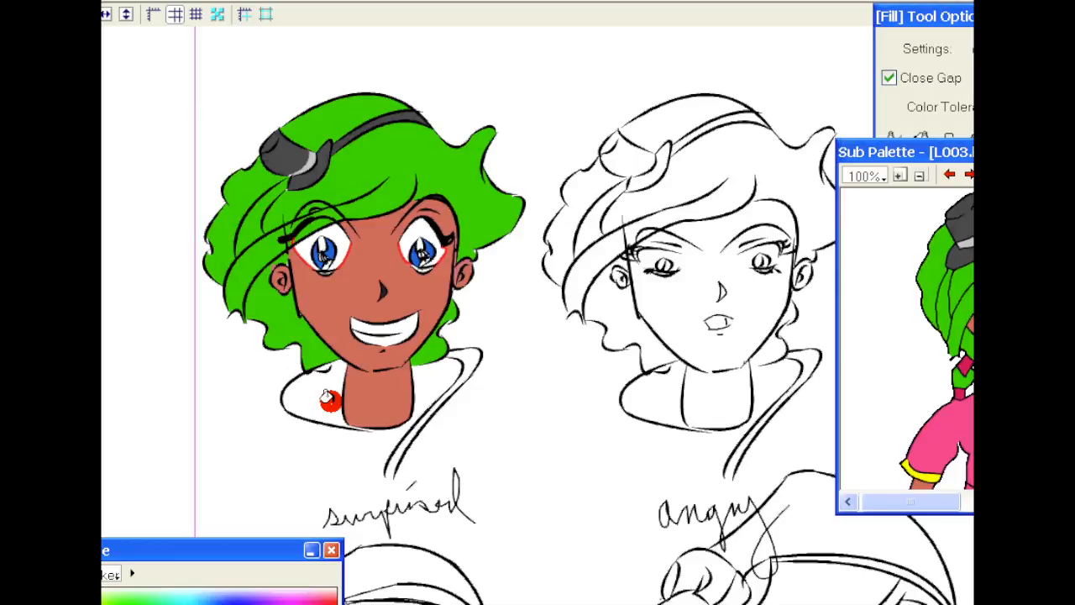
Fill the surprised character's shirt with the reference pink, closing its open lower edge with a short pink curve.
left_click(327, 397)
left_click(316, 367)
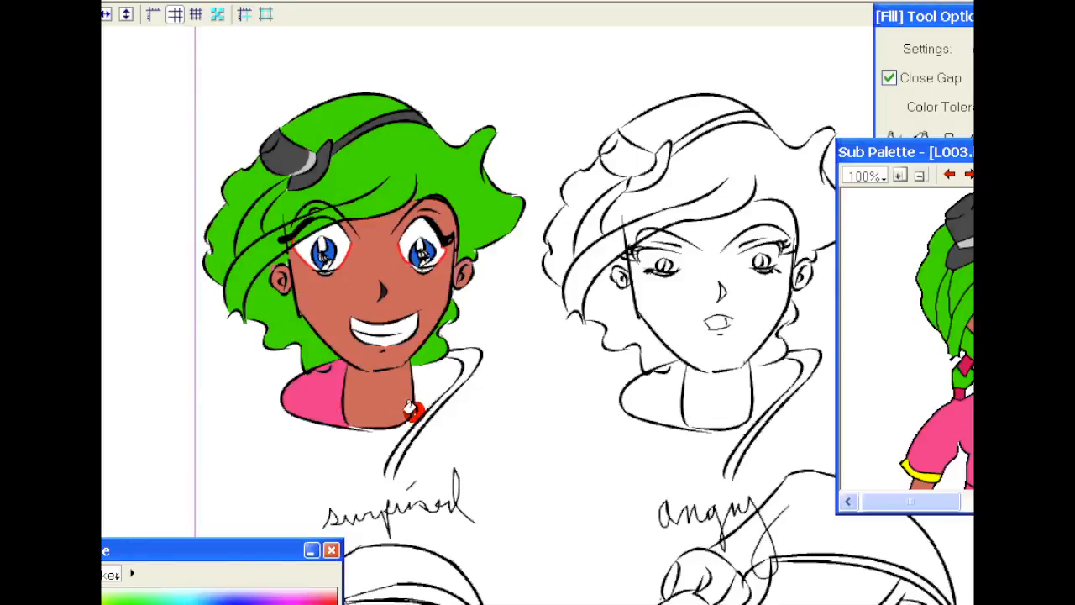
key("u")
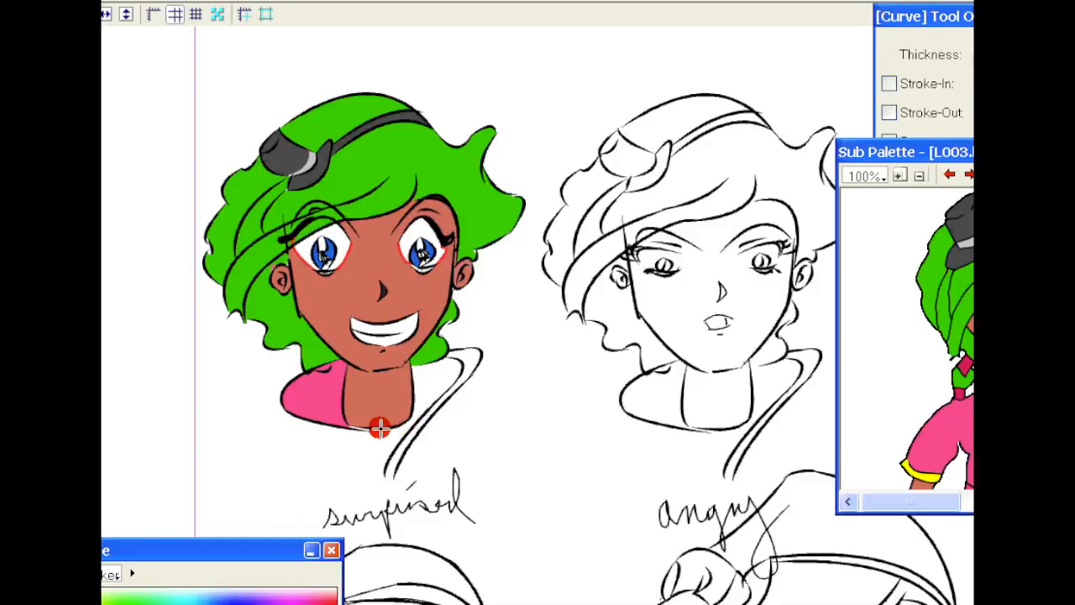
left_click_drag(386, 428, 387, 464)
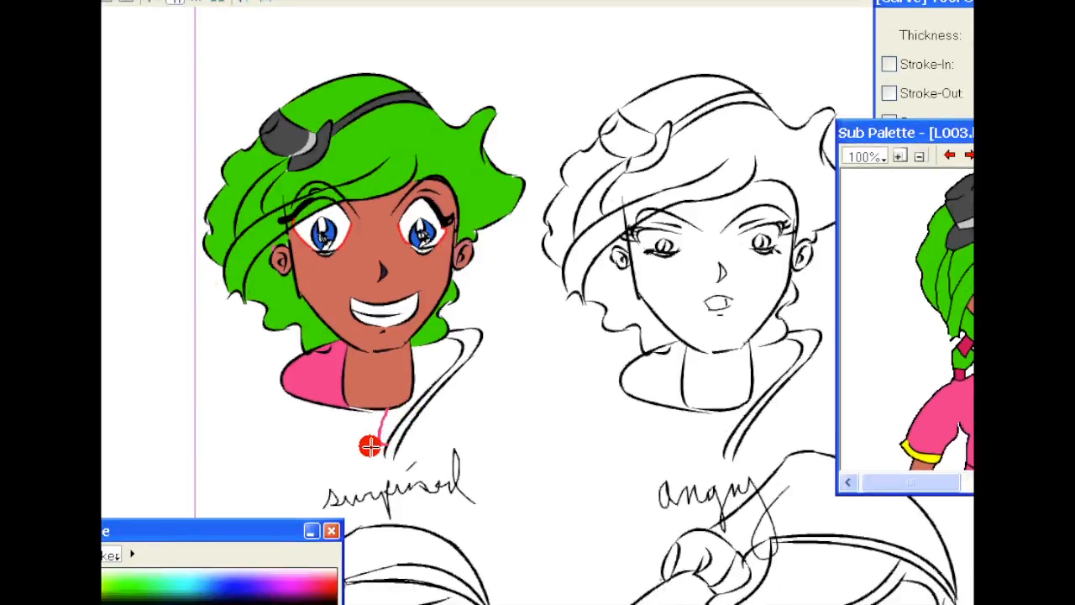
left_click(372, 437)
key("g")
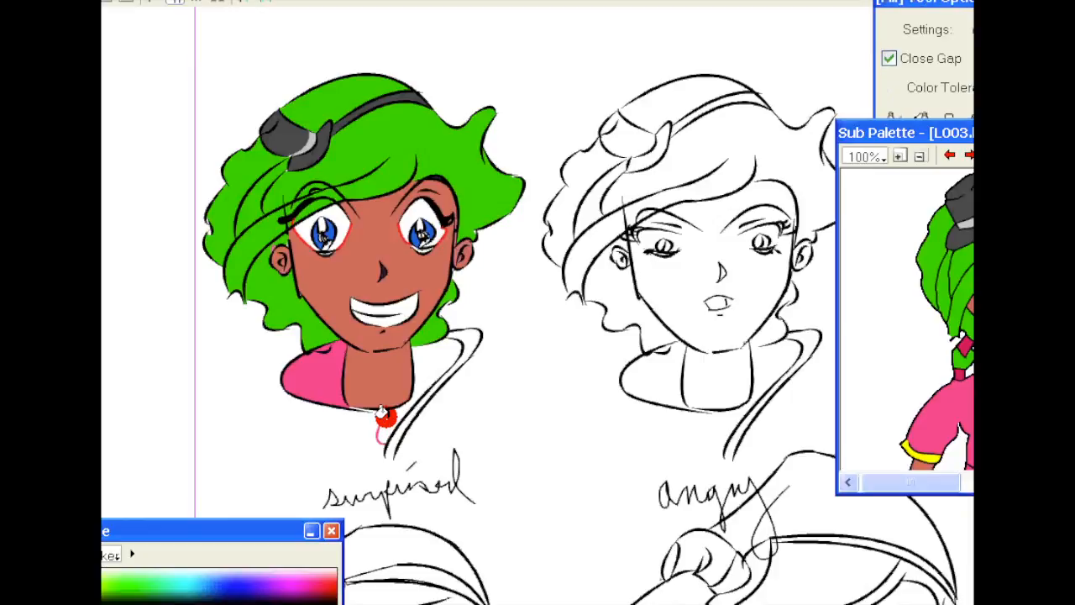
left_click(382, 414)
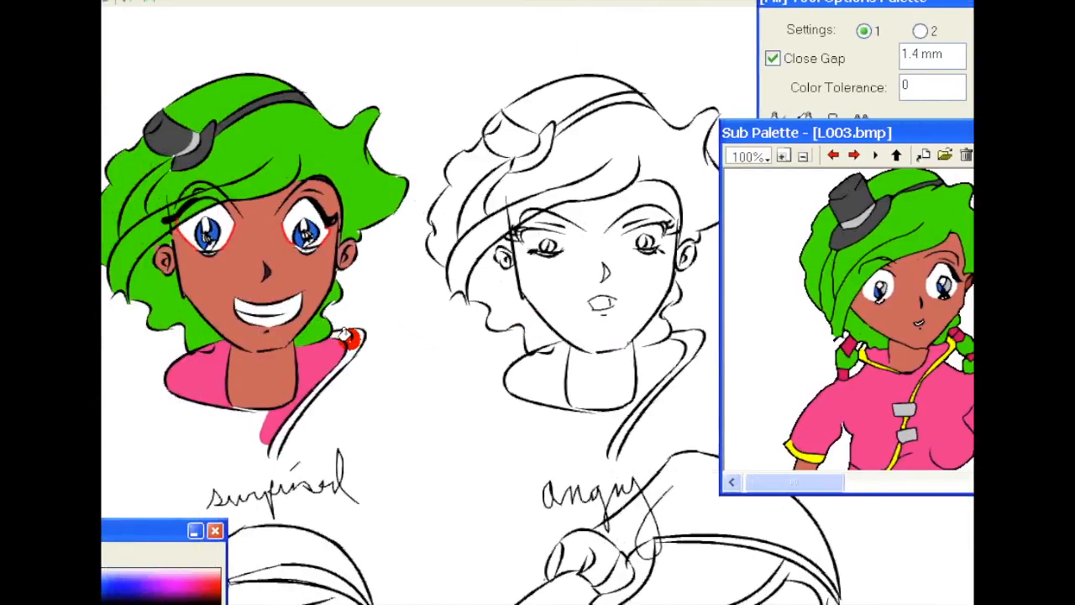
Fill the surprised character's collar trim with yellow, H 60, closing the trim's open lower end with a curve.
left_click(346, 334)
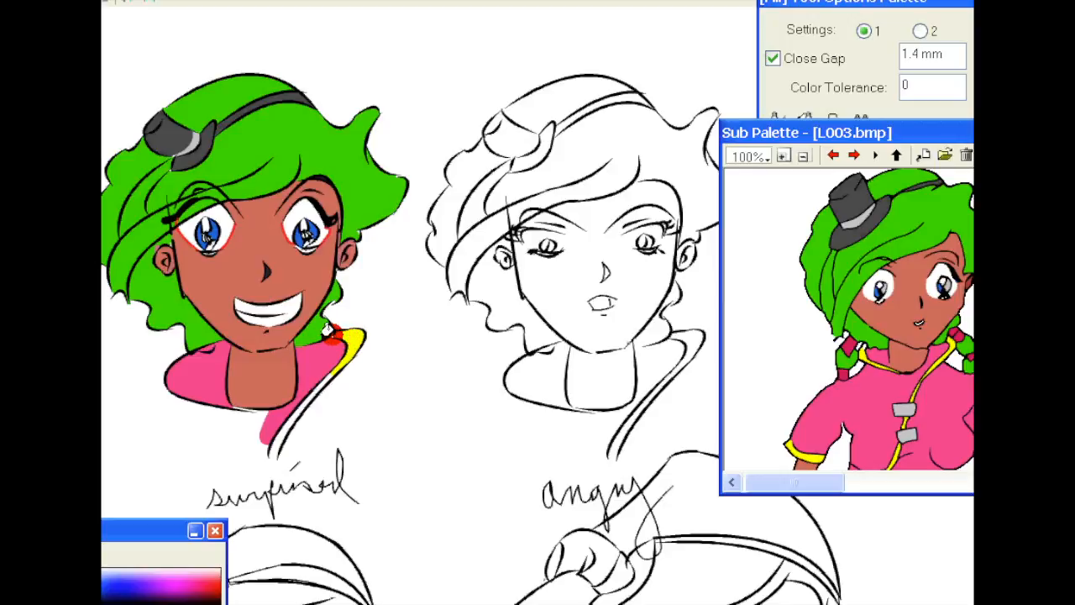
key("u")
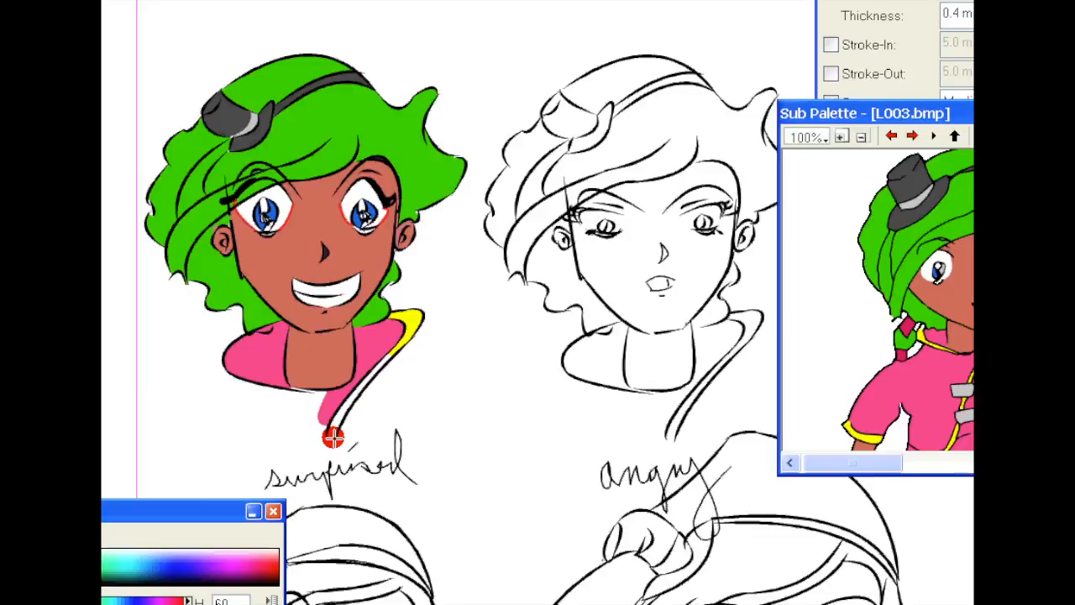
key("g")
left_click(332, 422)
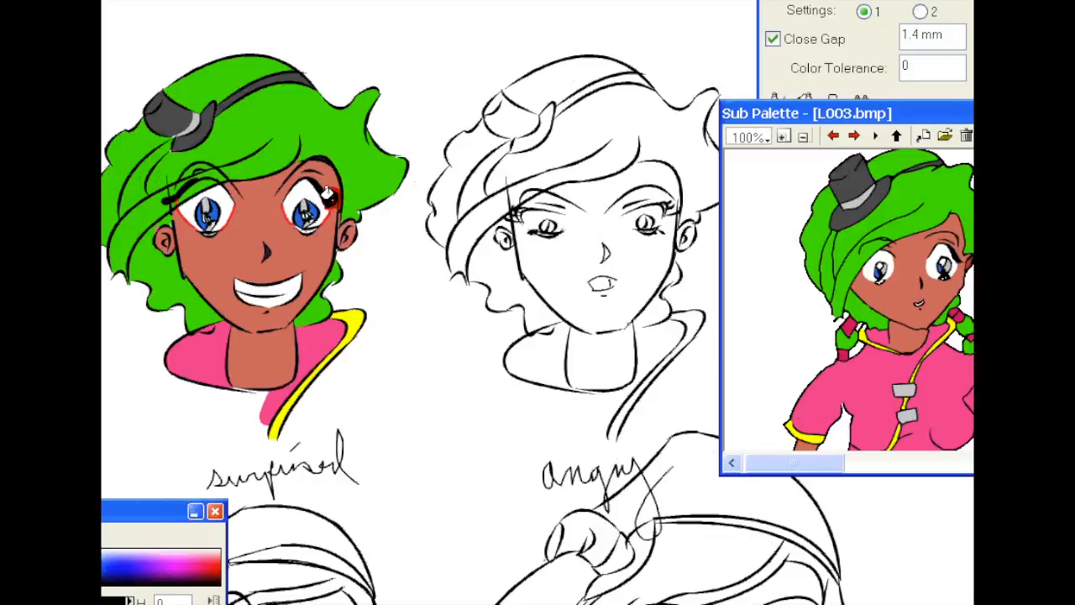
Try a black fill on the enlarged surprised head and undo it.
key("ctrl+space")
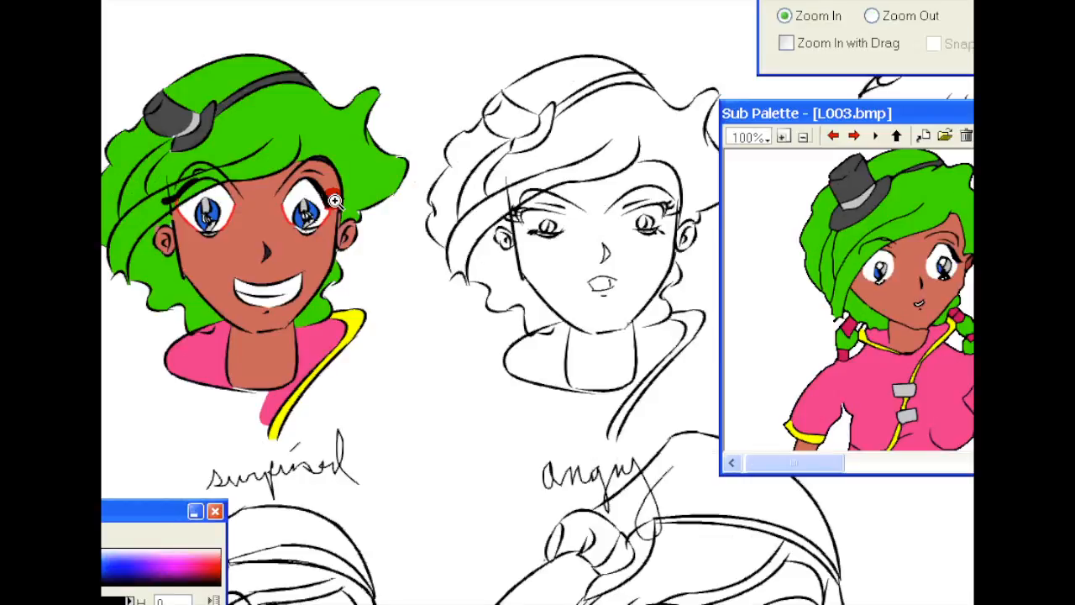
left_click(335, 201)
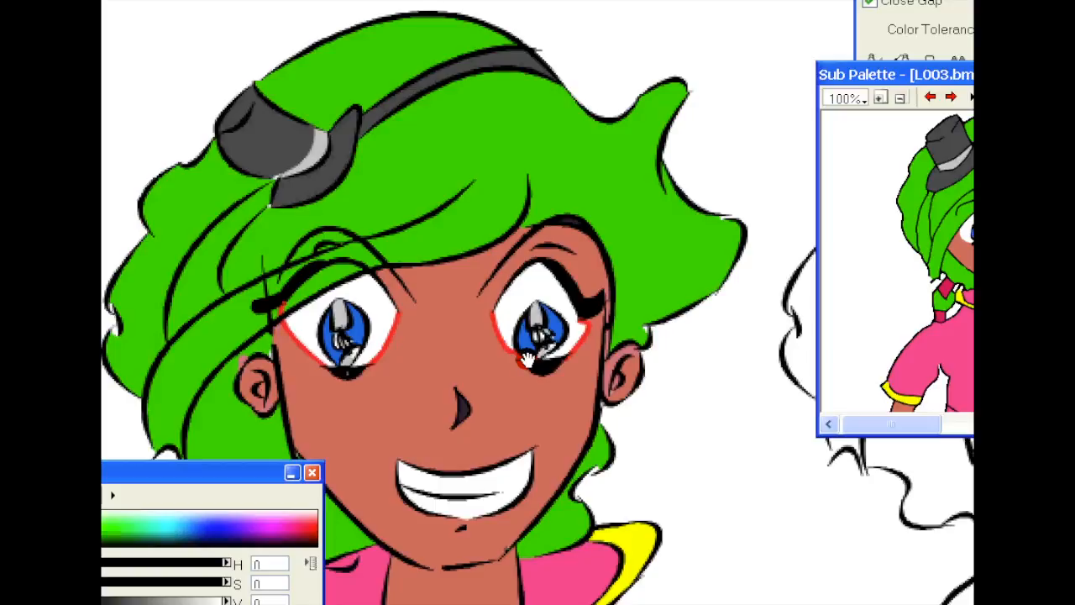
key("Tab")
scroll(508, 432, "down", 2)
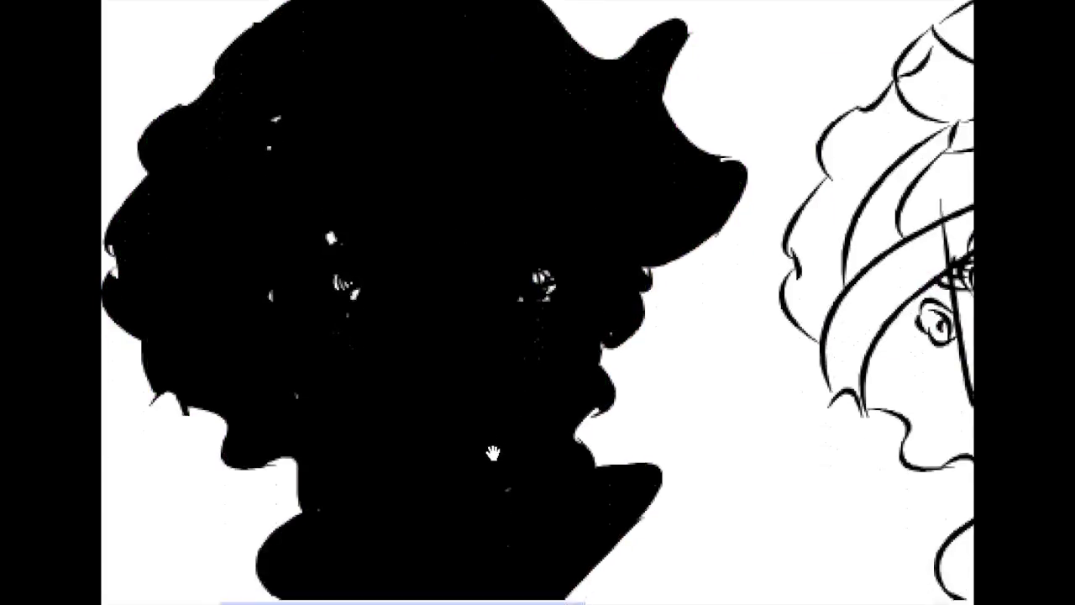
key("Tab")
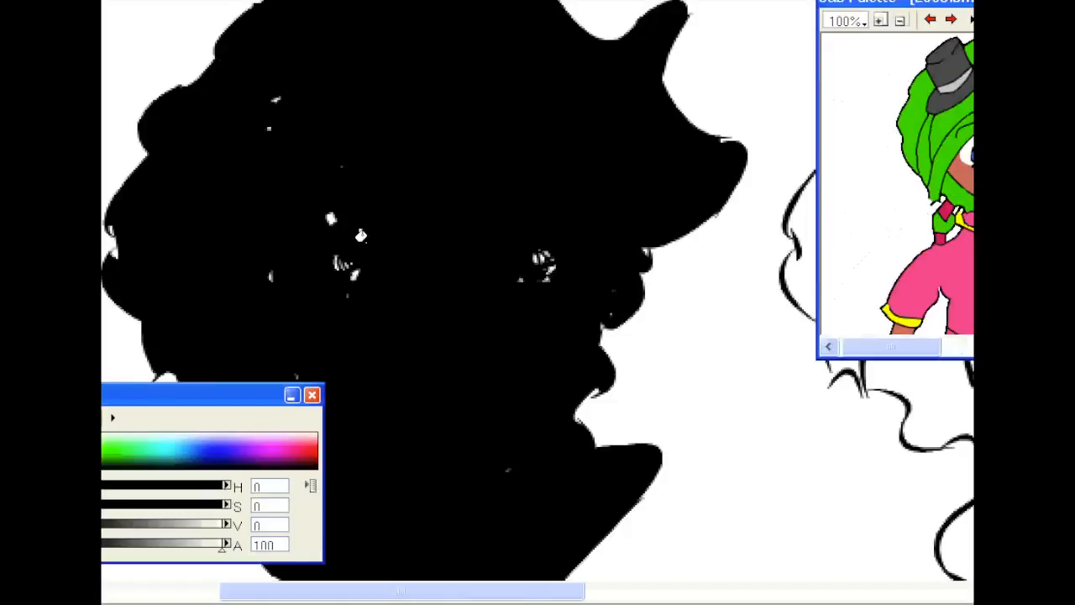
key("ctrl+z")
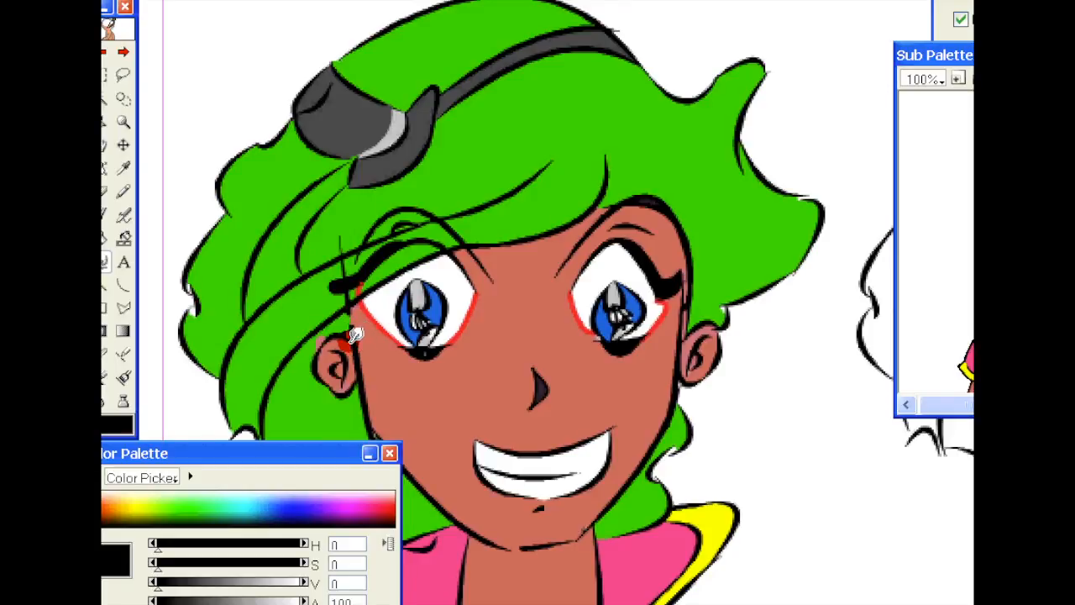
Sample the hair green, H 109, S 100, V 80, and cover the leftover pink sliver beside the left ear.
key("i")
left_click(342, 326)
key("g")
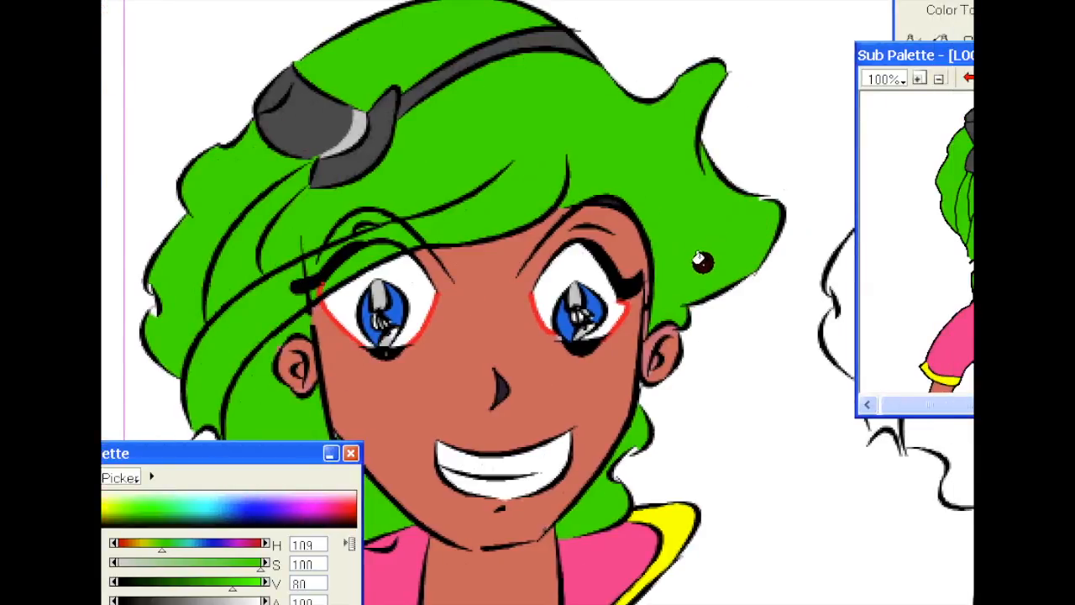
Try to fill a leftover gap in the hair around the right ear with the same green, and undo the fill.
left_click_drag(741, 262, 734, 173)
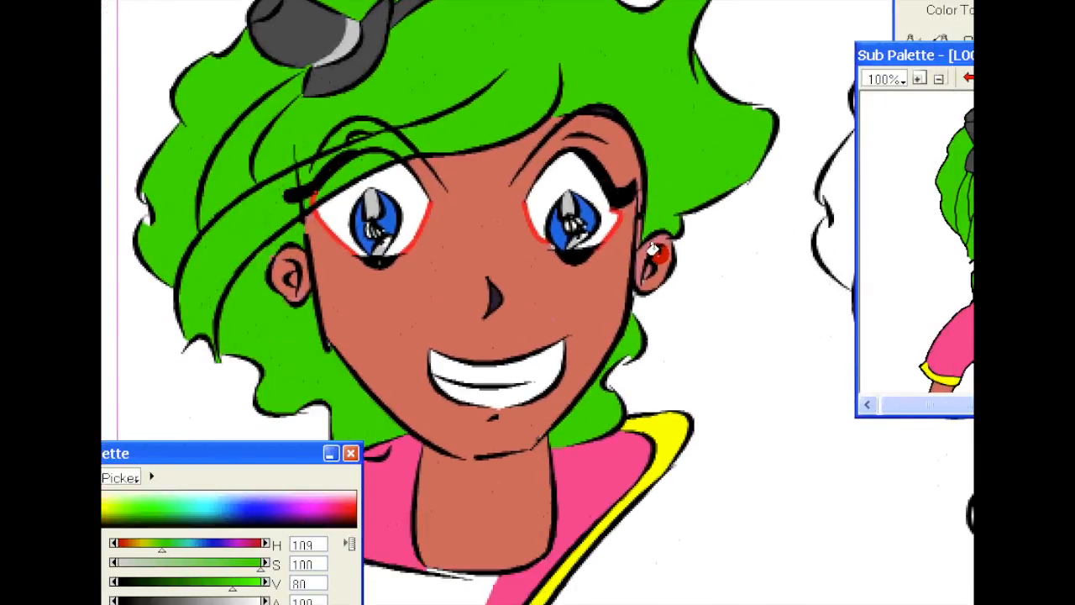
left_click(601, 323)
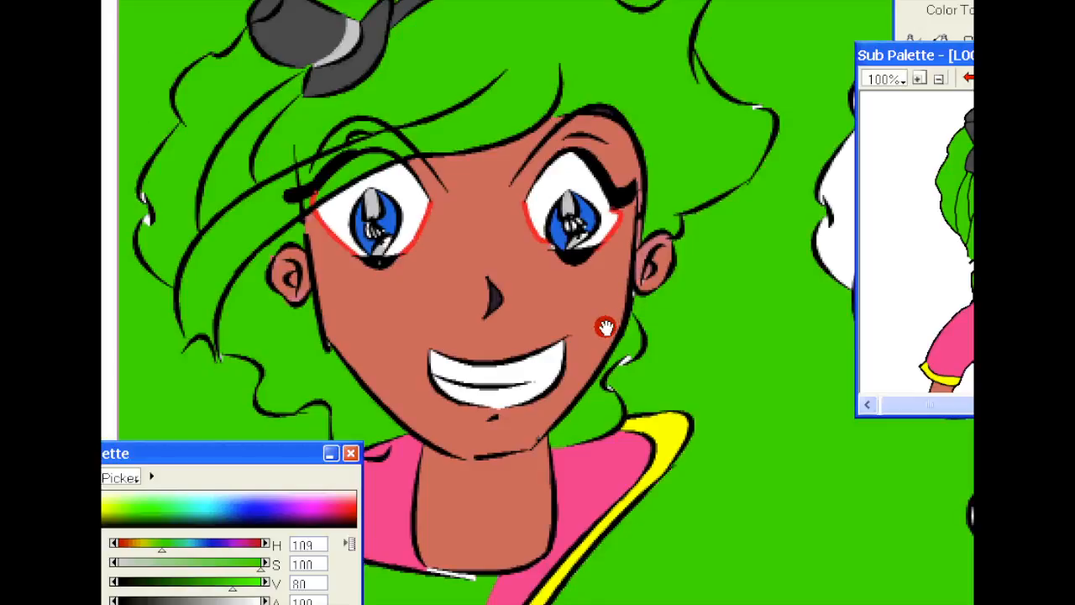
key("ctrl+z")
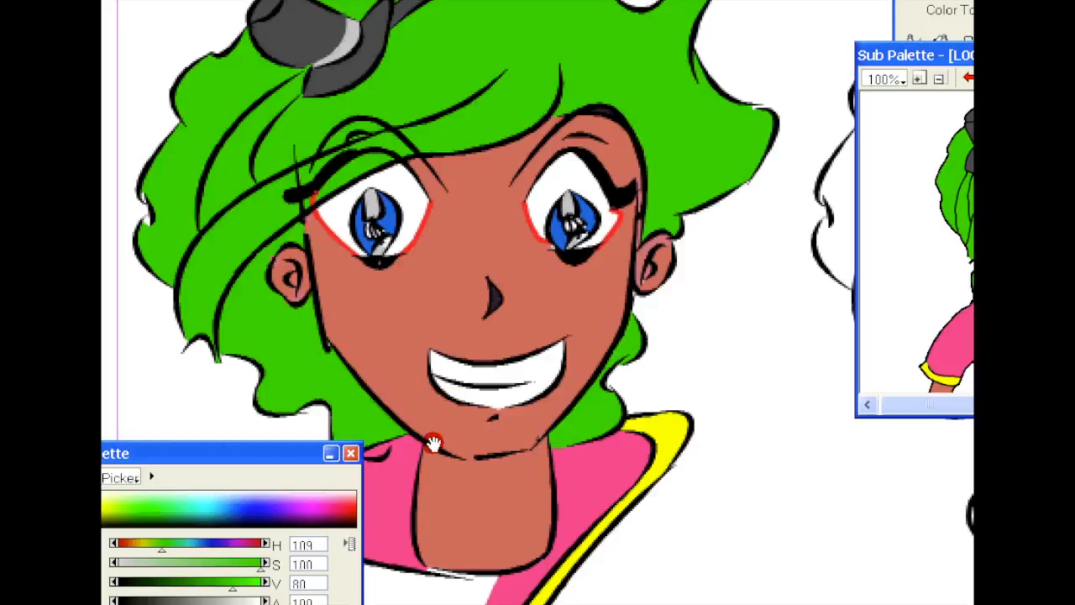
Sample the shirt's pink, H 336, S 72, V 97, and fill the thin white gap along the collar beneath the neck.
left_click_drag(432, 438, 436, 342)
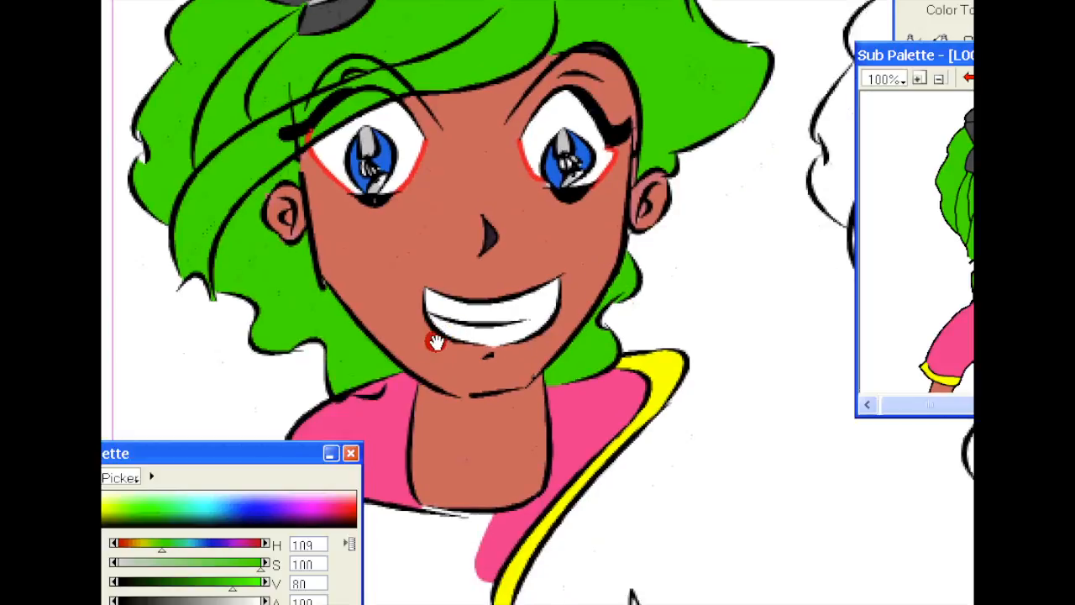
left_click(391, 438, "alt")
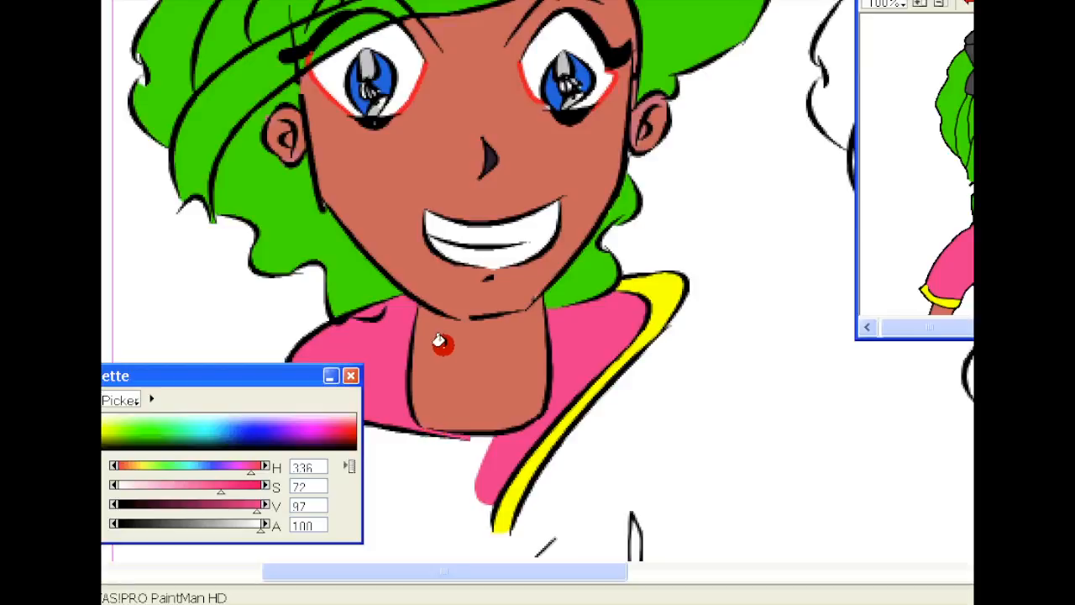
scroll(528, 252, "down", 1)
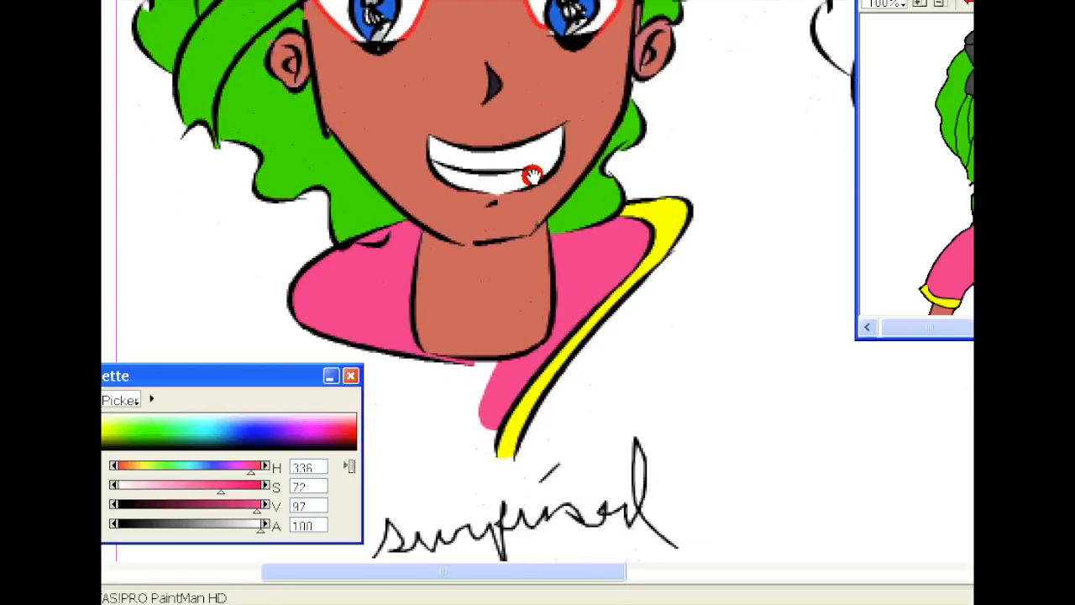
Paint black into the pupils of both eyes on the surprised head.
scroll(527, 192, "up", 2)
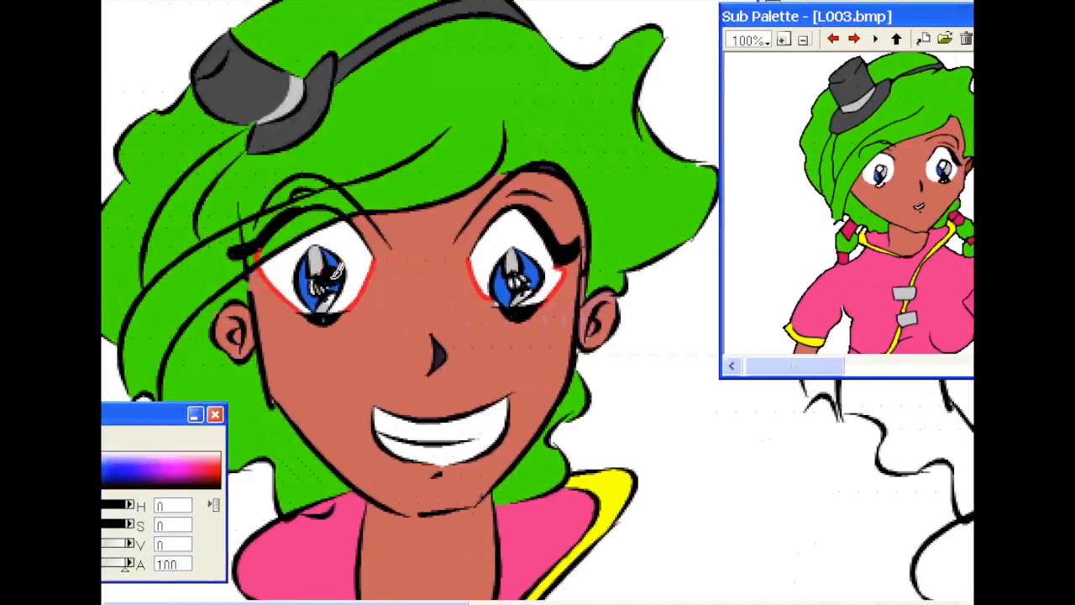
mouse_move(333, 269)
left_mouse_down()
mouse_move(358, 277)
mouse_move(338, 290)
left_mouse_up()
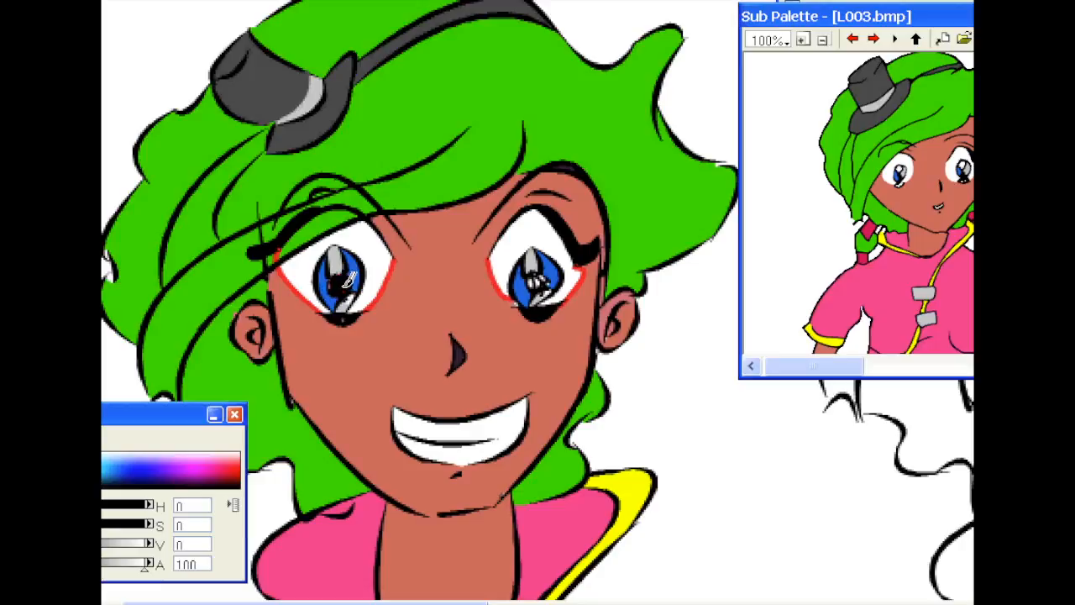
mouse_move(531, 275)
left_mouse_down()
mouse_move(550, 270)
mouse_move(537, 284)
left_mouse_up()
left_click(334, 267)
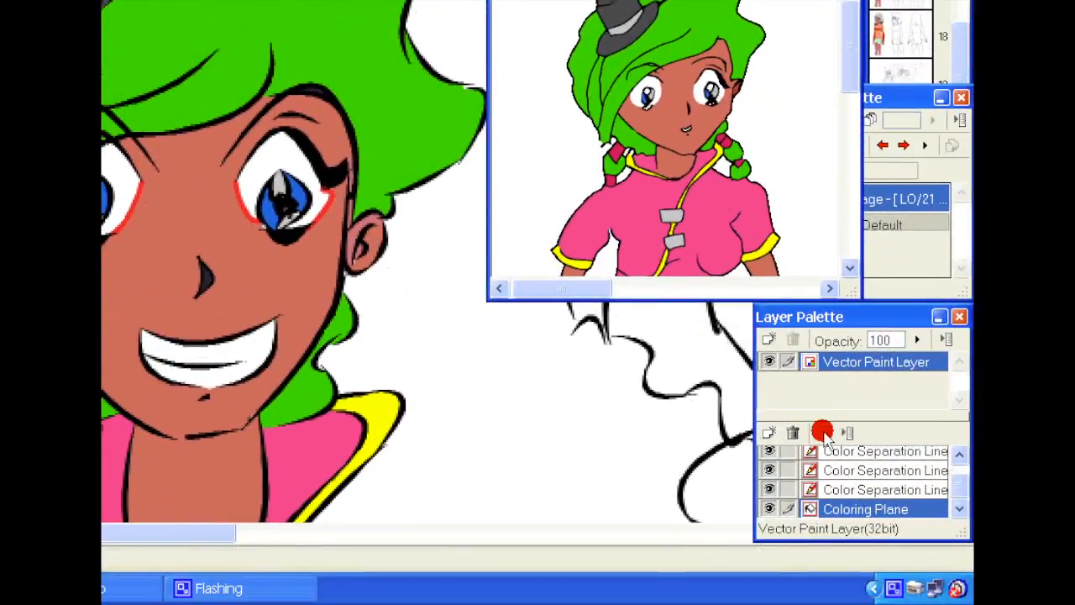
Hide all three color separation line planes of the vector paint layer.
left_click_drag(768, 490, 769, 453)
left_click(768, 450)
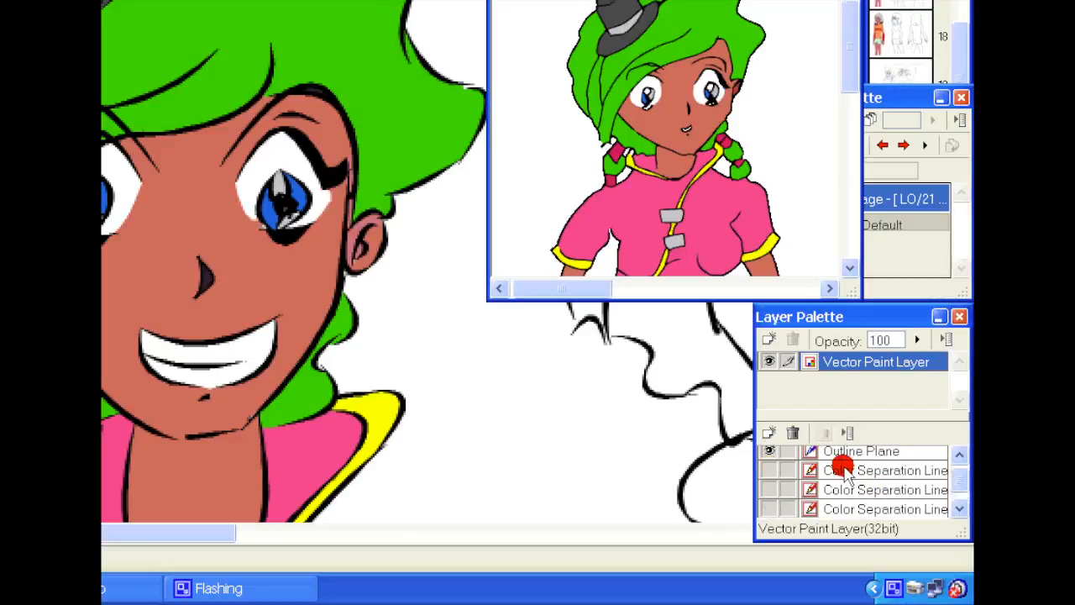
scroll(863, 475, "down", 1)
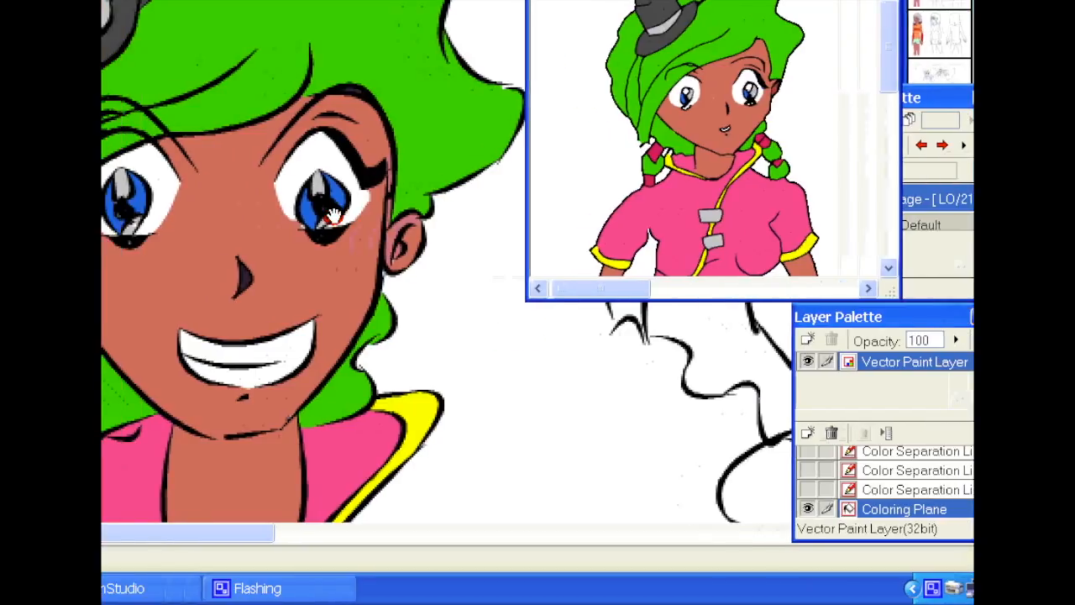
Show the uppermost color separation line plane again.
left_click_drag(286, 201, 271, 157)
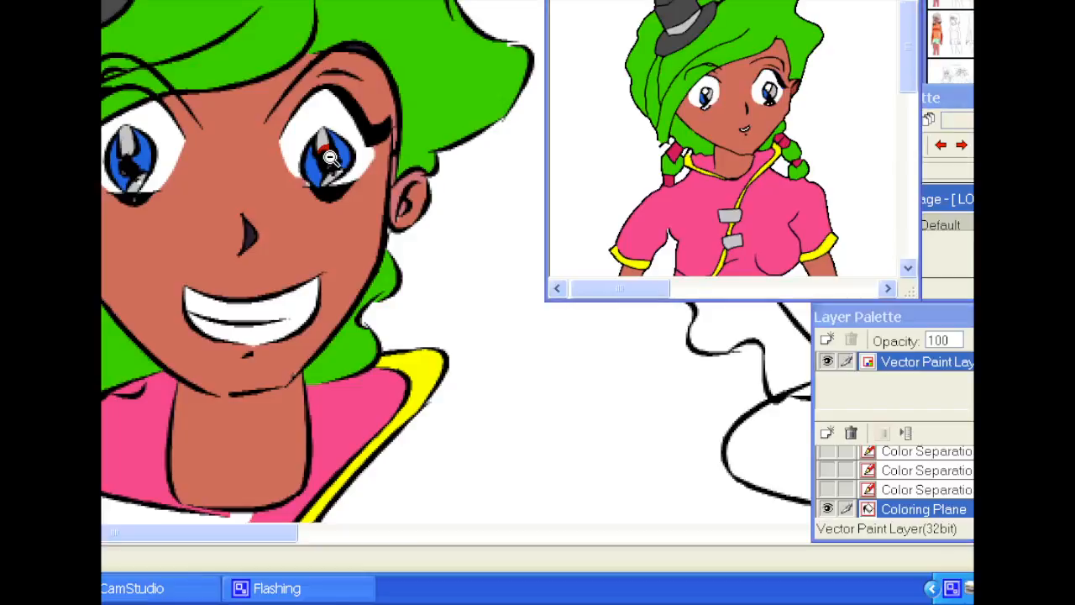
left_click(329, 157, "alt")
left_click(330, 157, "alt")
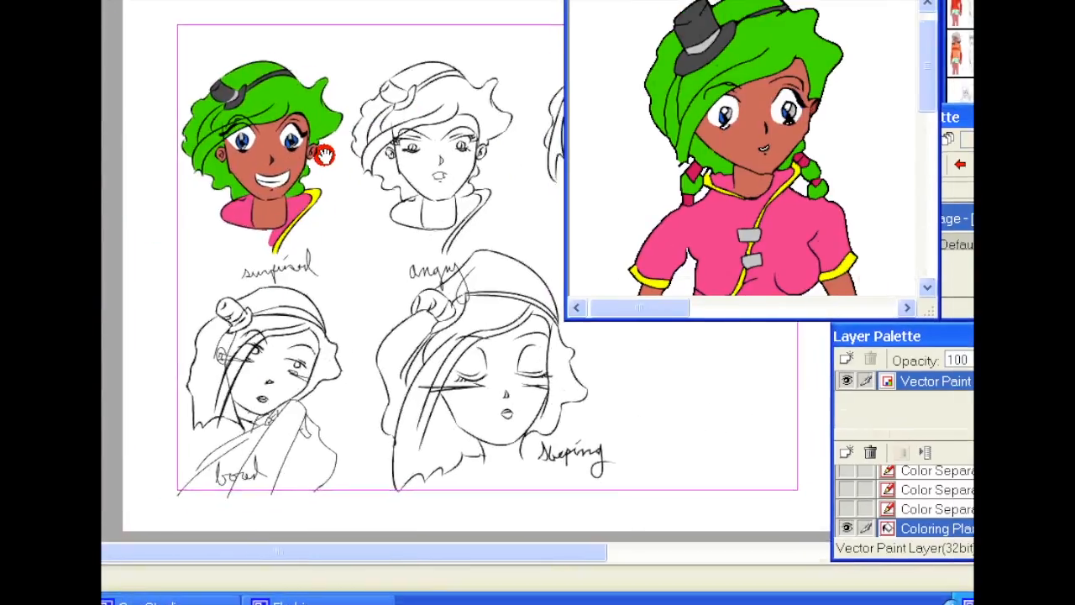
left_click_drag(324, 154, 86, 70)
left_click_drag(241, 167, 296, 115)
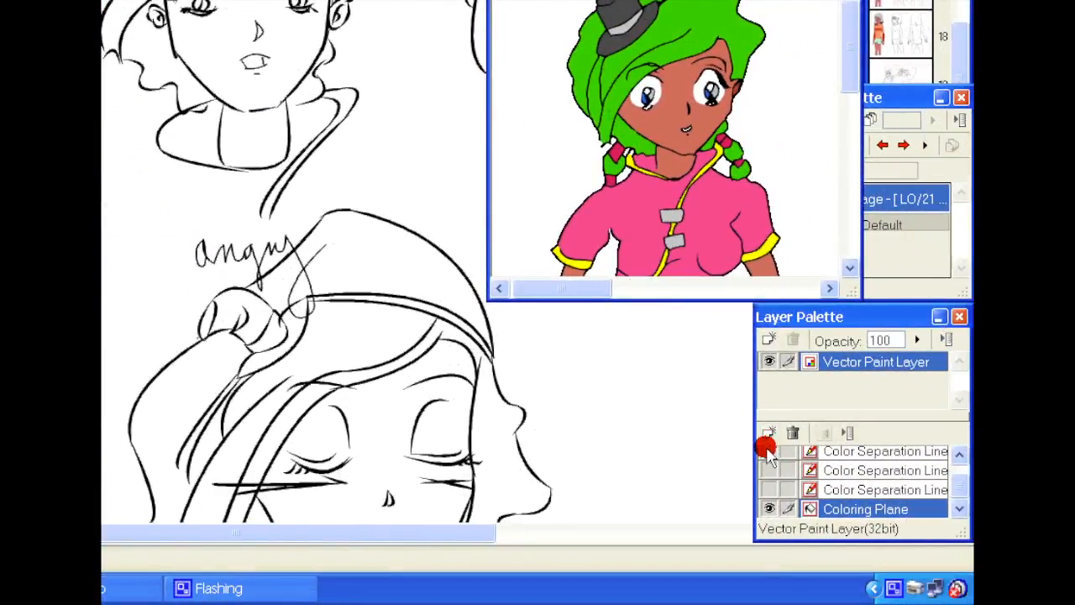
left_click(826, 451)
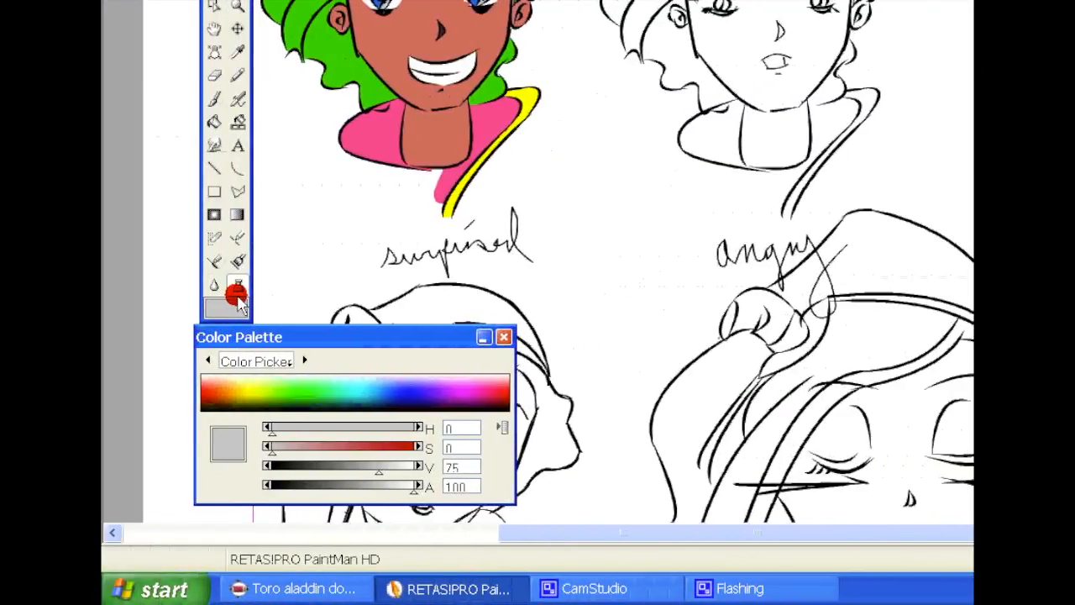
Set the drawing colour to the custom blue, H 240, S 100, V 100.
left_click(233, 308)
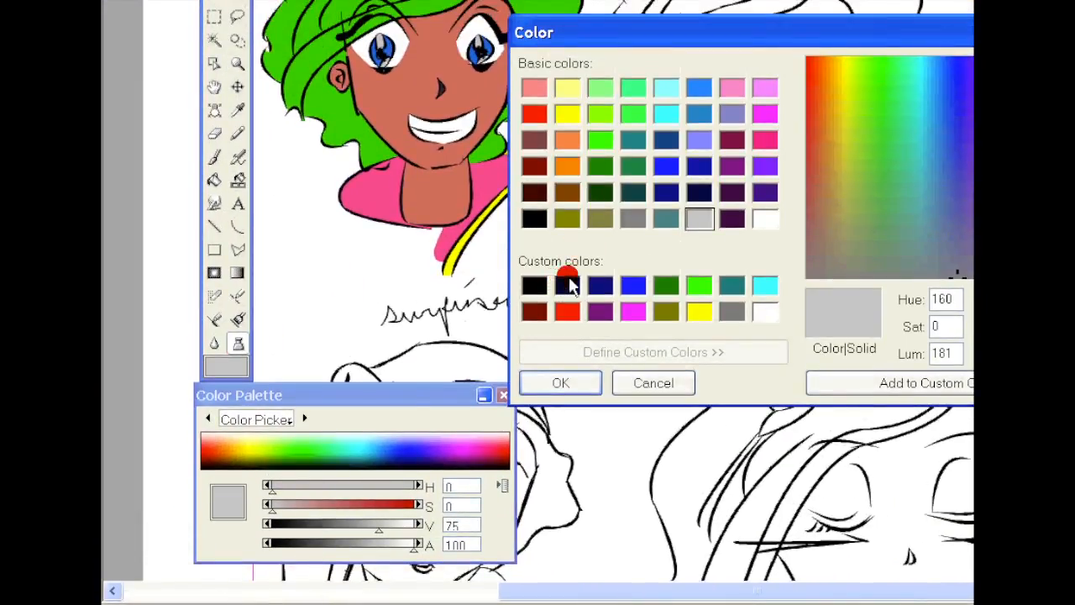
left_click(634, 285)
left_click(558, 382)
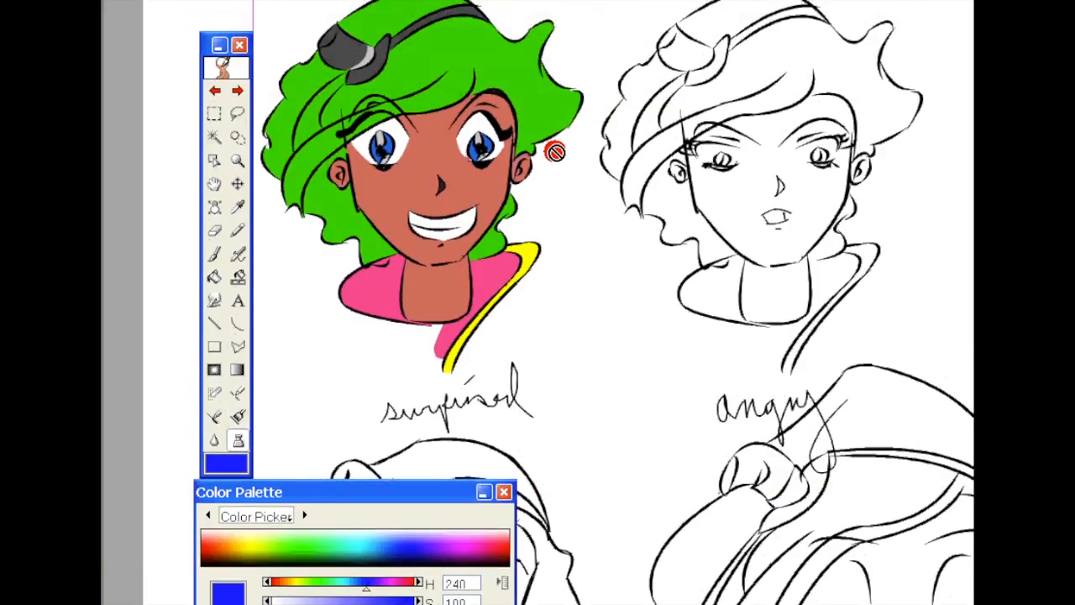
Draw blue separation curves across the surprised head's forehead and both eyes, following the hairline to the face's right edge.
key("z")
left_click(519, 179)
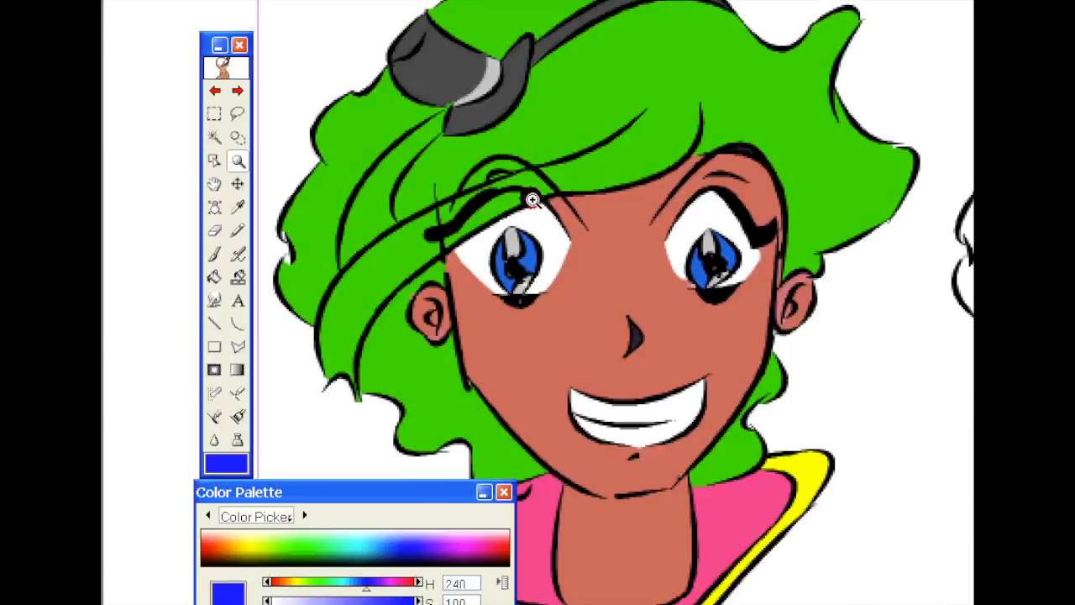
key("u")
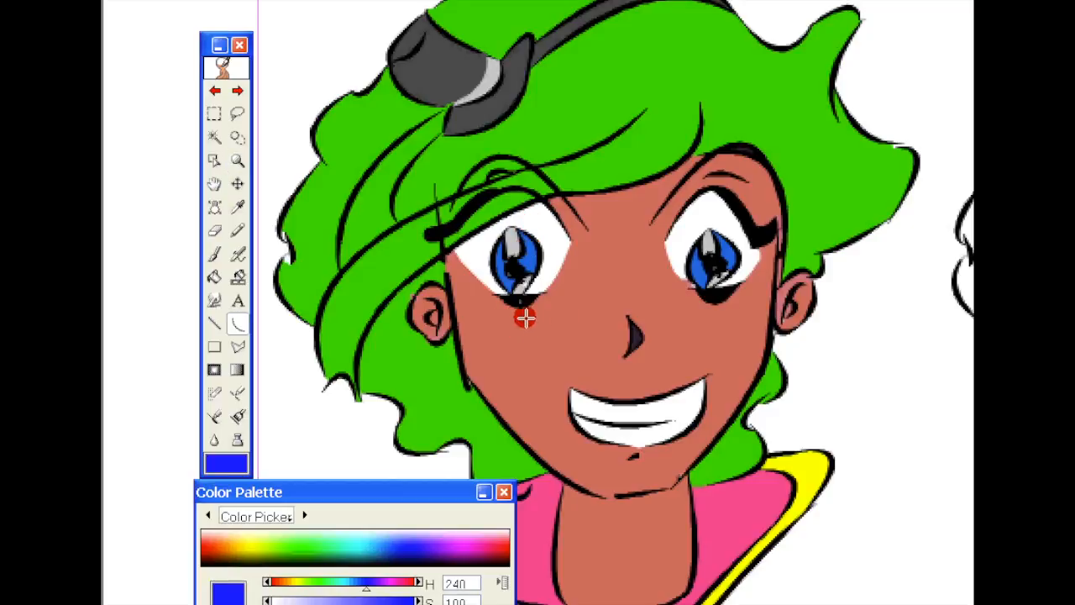
left_click_drag(446, 273, 776, 160)
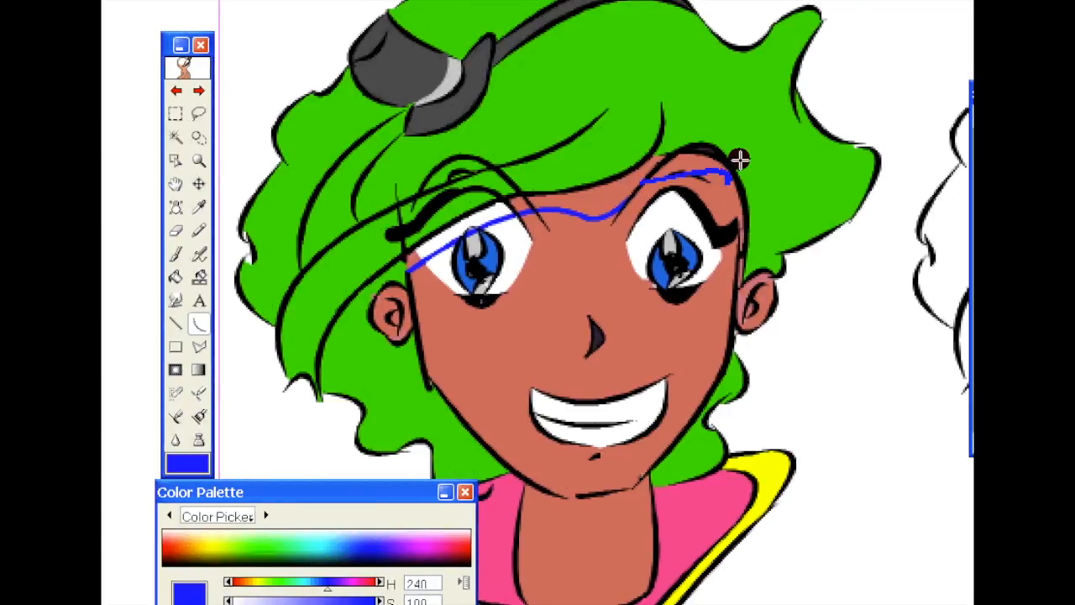
left_click_drag(710, 167, 725, 181)
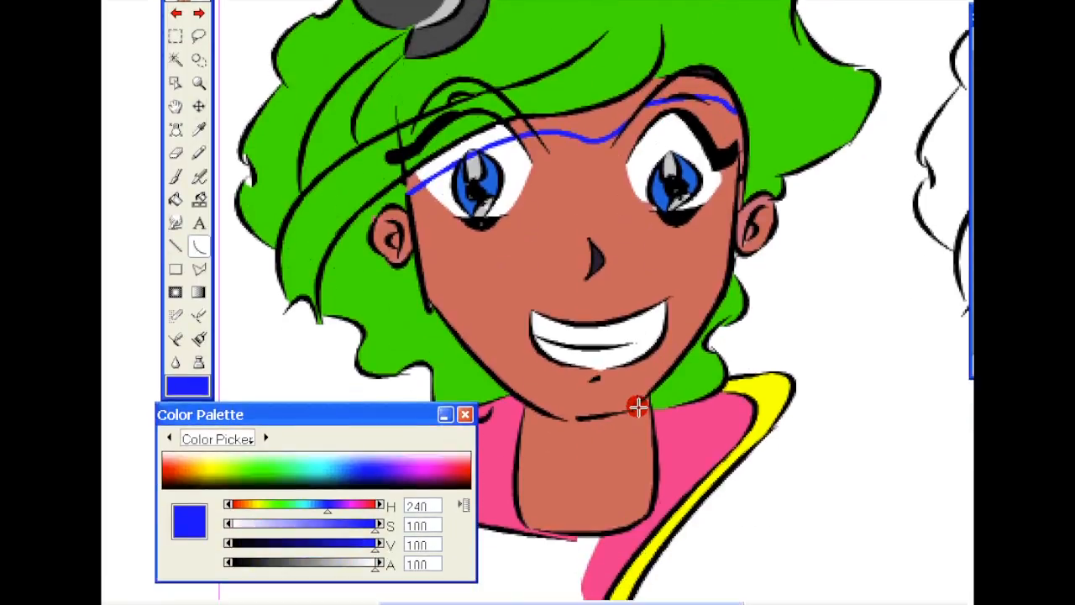
Draw blue separation curves beneath the chin, down the left side of the neck and across the lower part of both ears.
left_click_drag(636, 485, 549, 499)
left_click_drag(549, 420, 523, 409)
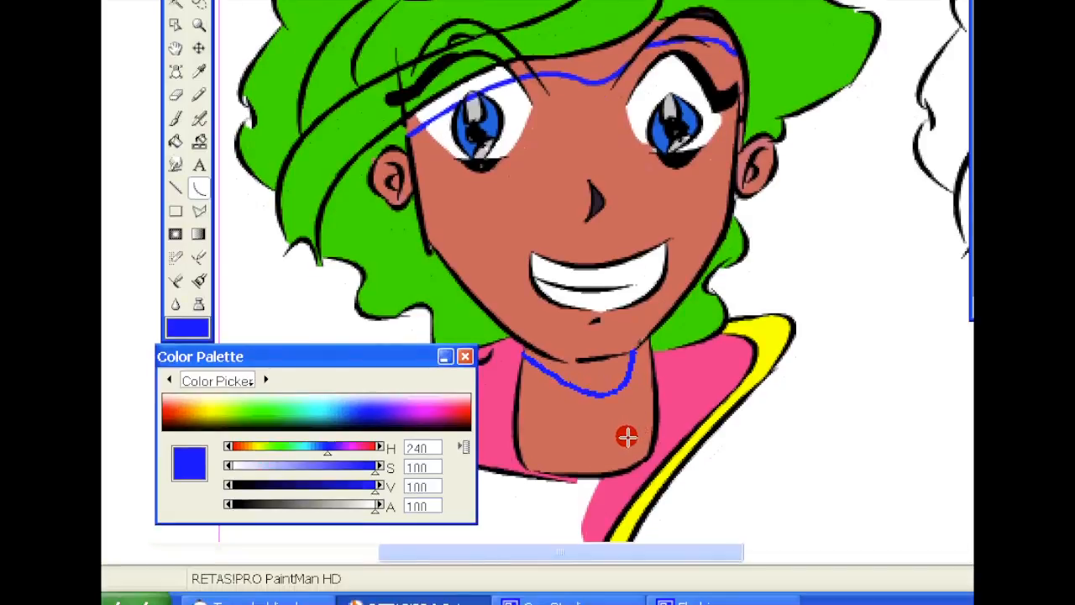
left_click(624, 453)
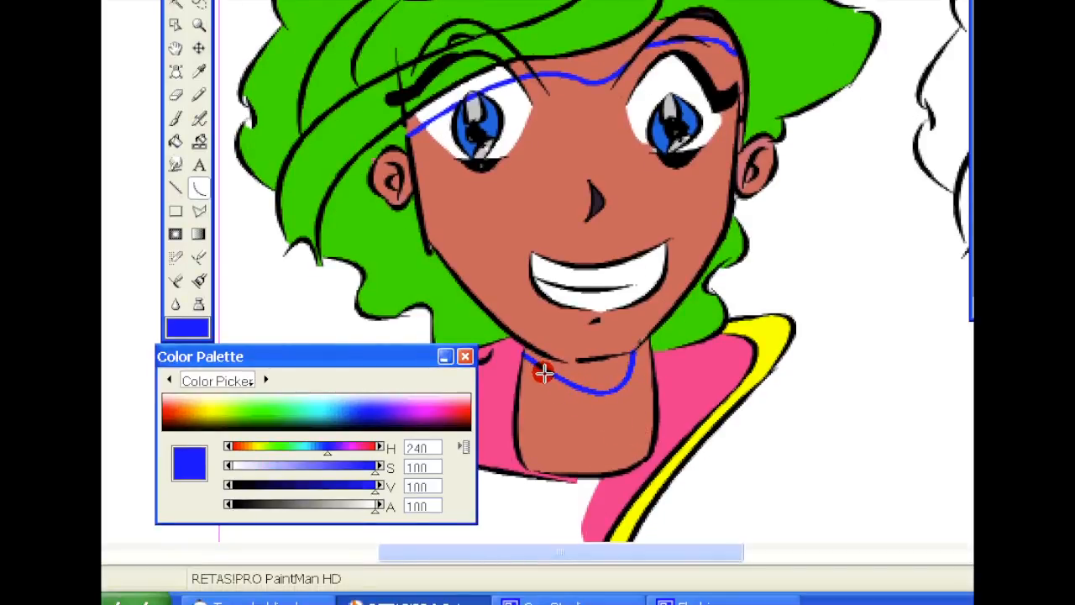
left_click_drag(542, 370, 538, 472)
left_click(538, 469)
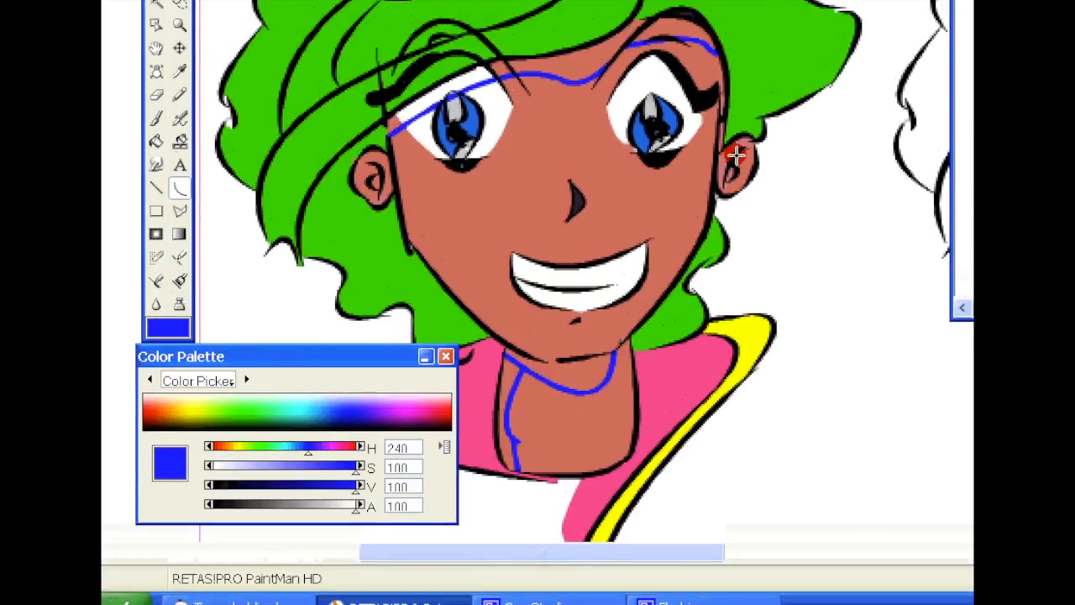
left_click_drag(750, 166, 748, 182)
key("ctrl+z")
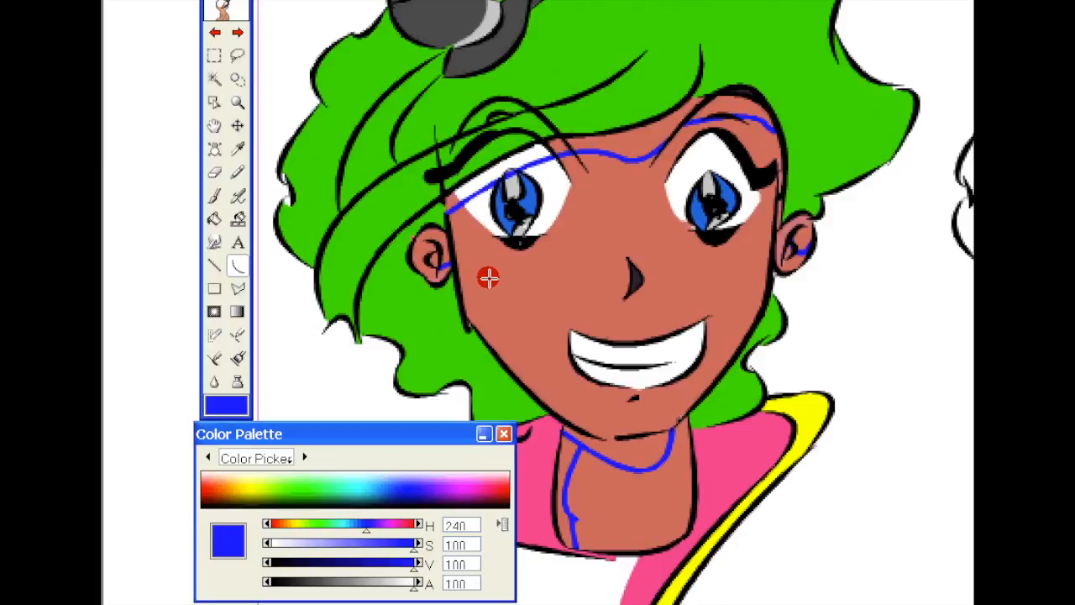
Sample the face's skin tone and darken it to H 7, S 55, V 47.
key("i")
left_click(485, 285)
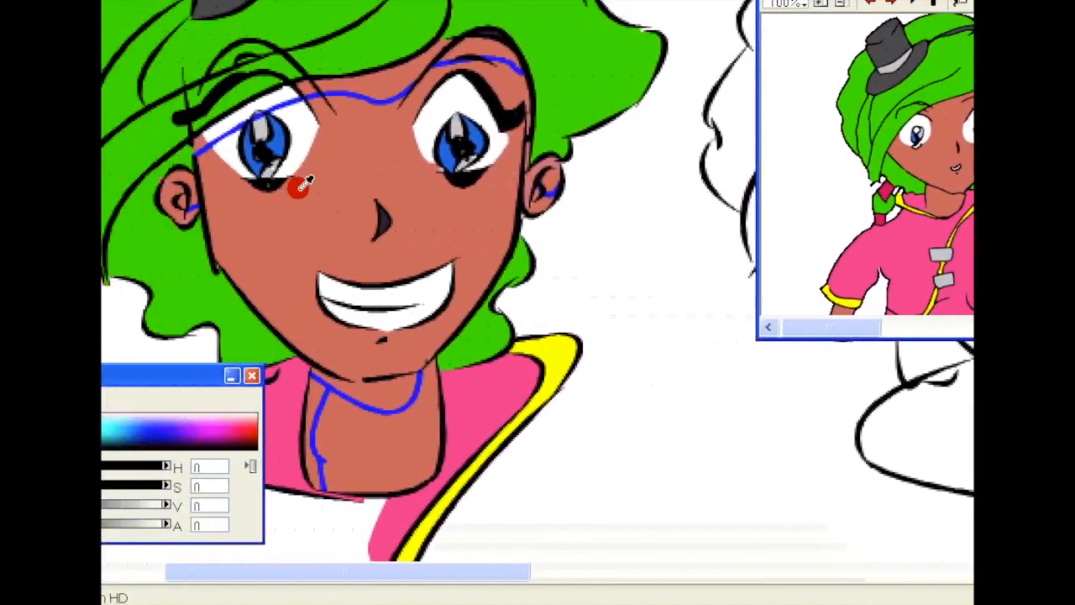
left_click(135, 189)
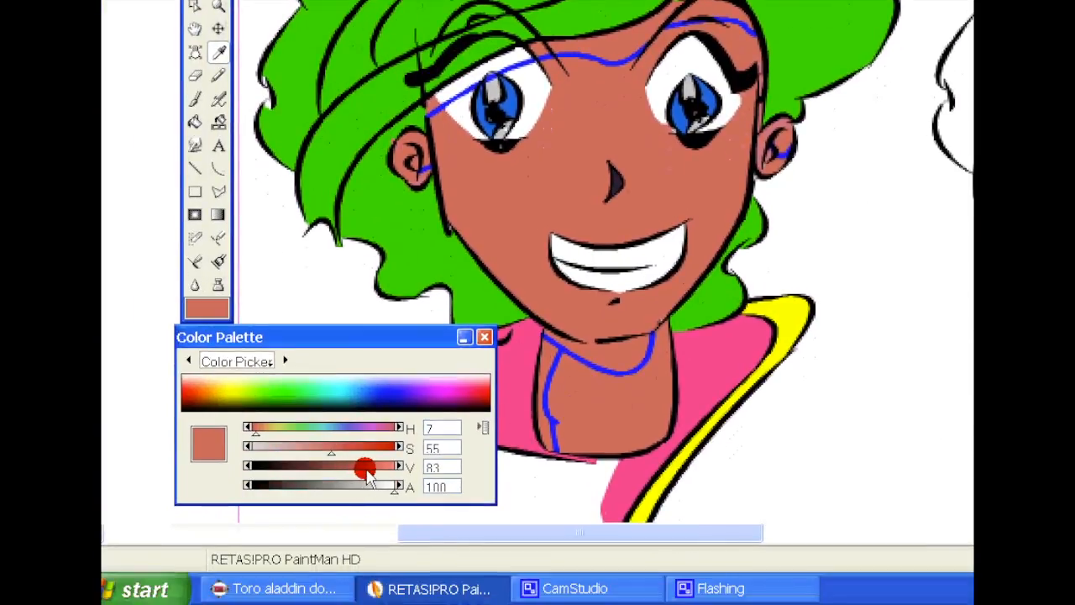
left_click_drag(326, 512, 317, 514)
left_click_drag(355, 475, 317, 472)
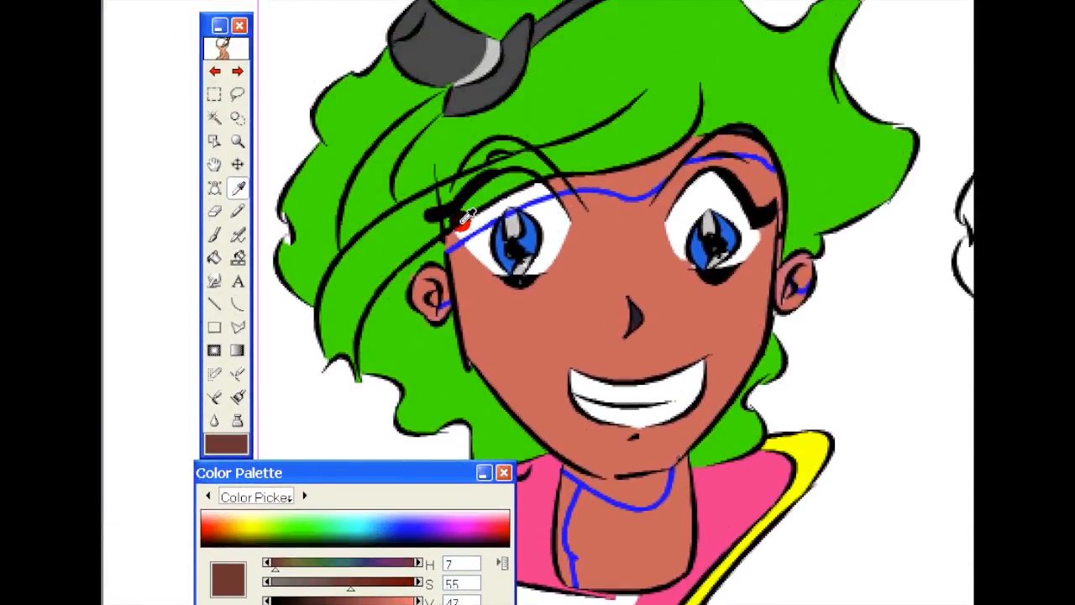
Fill the shadow areas under the hairline, in the ears and along the neck's left side with the dark brown.
key("u")
key("f")
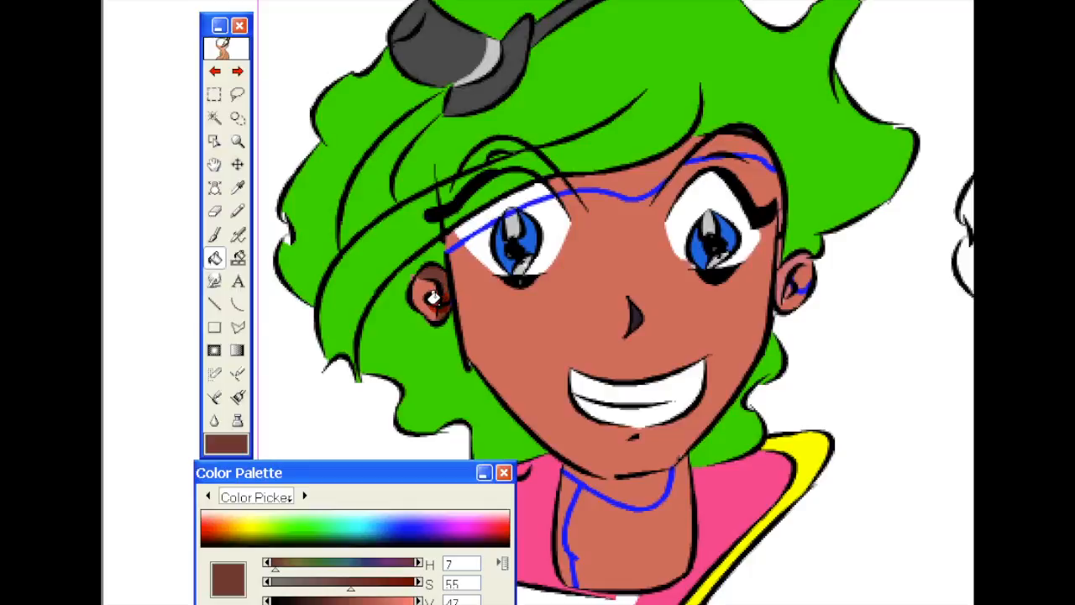
key("ctrl+z")
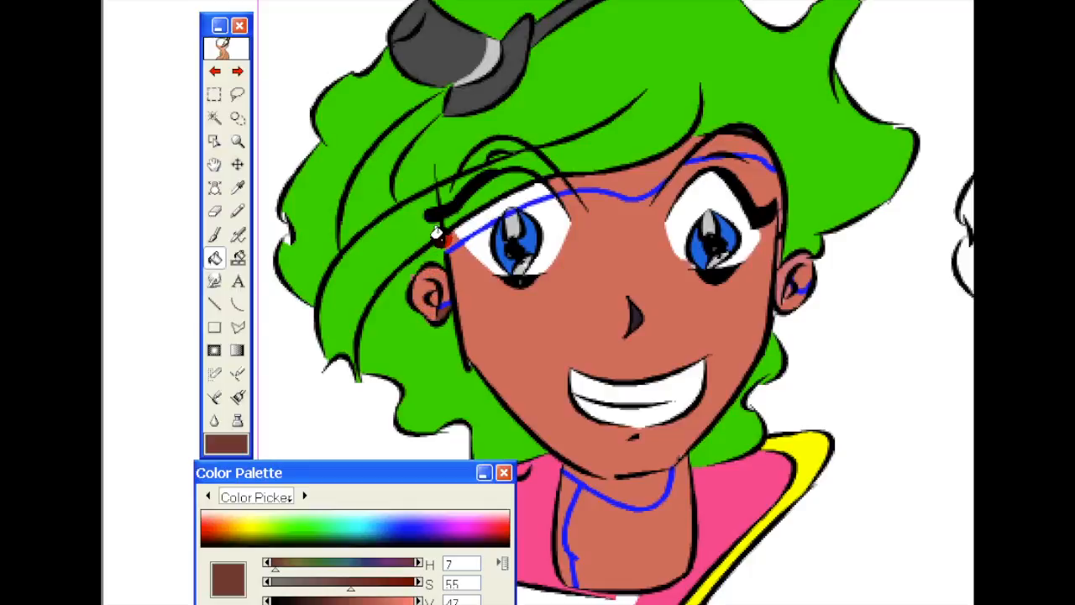
left_click(452, 220)
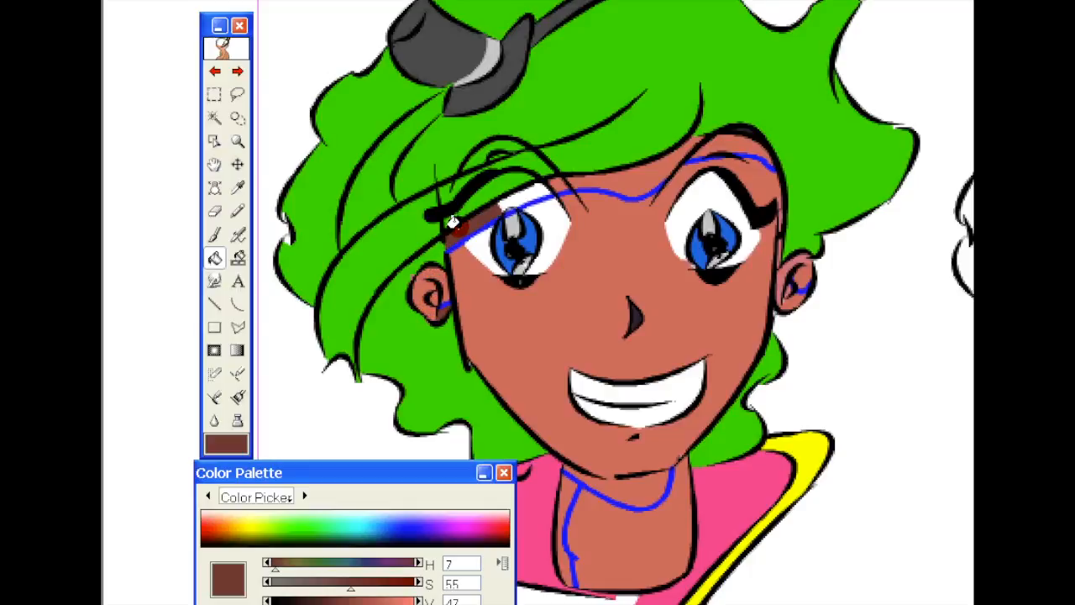
left_click(502, 200)
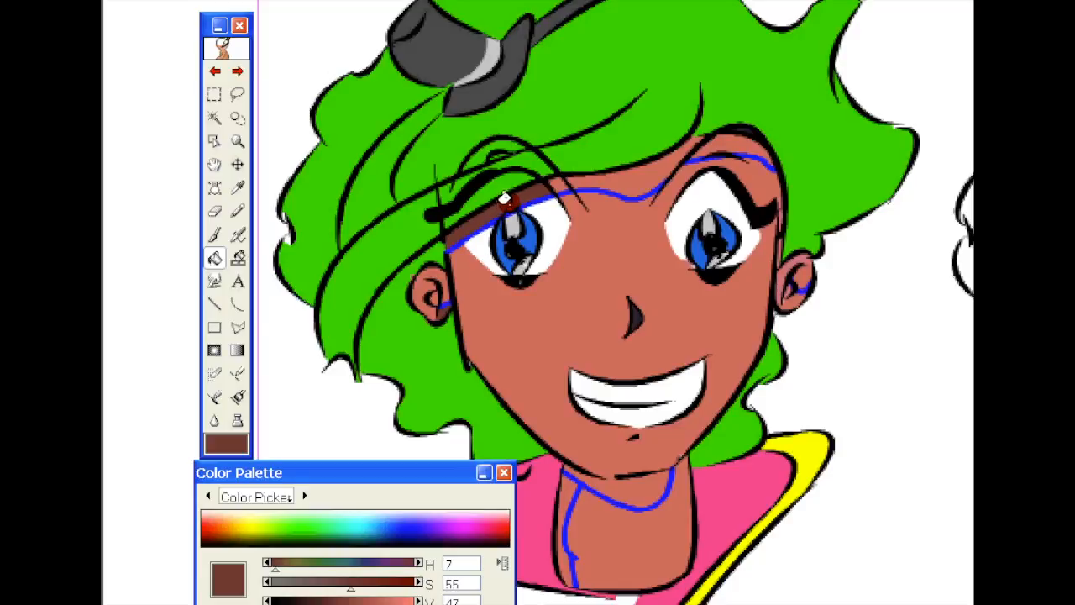
left_click(567, 178)
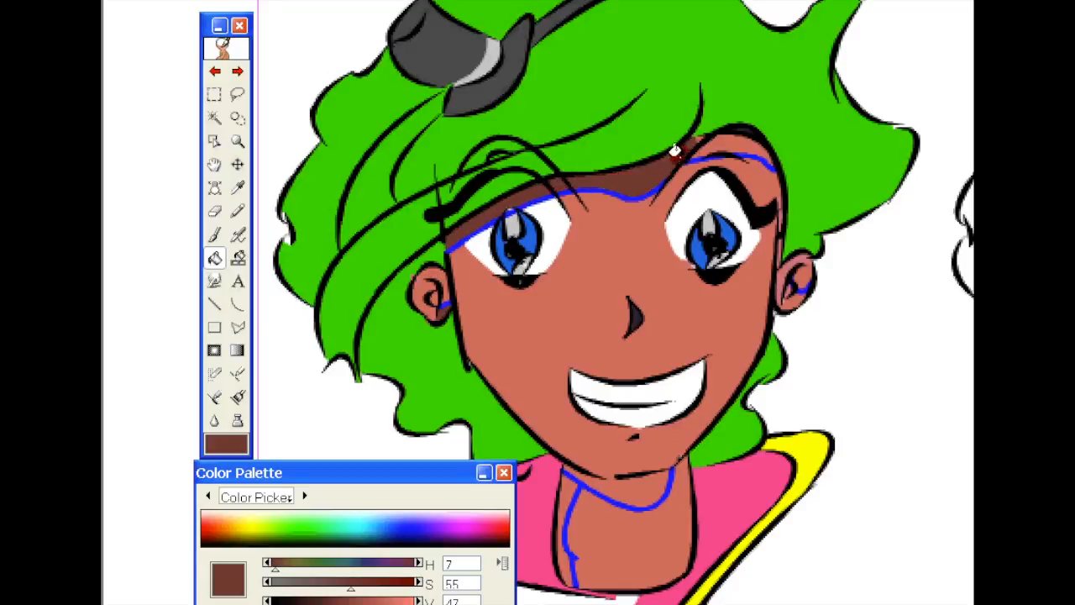
left_click(699, 167)
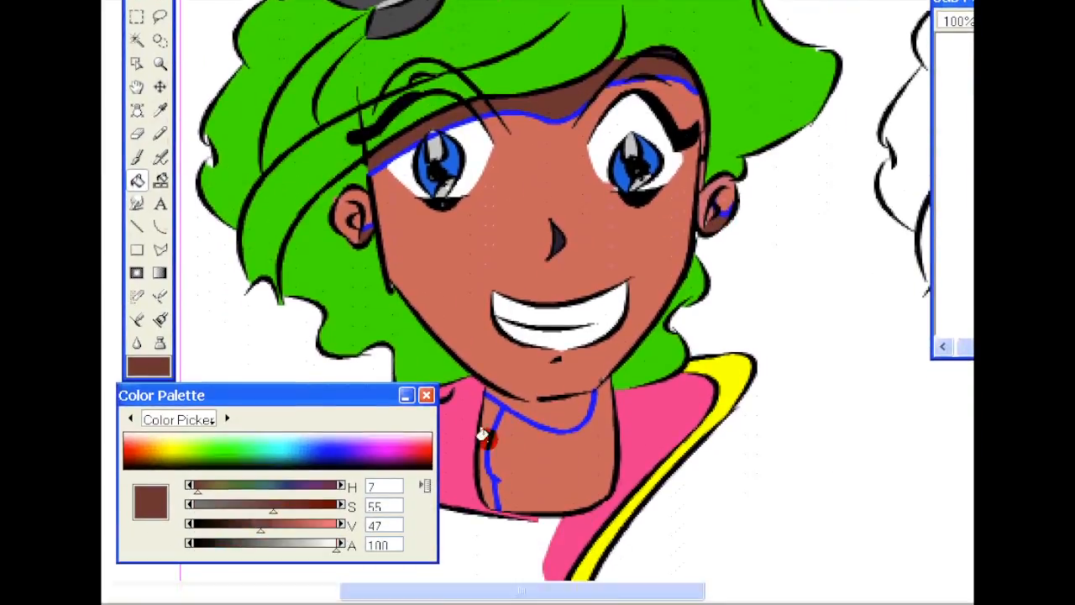
left_click(490, 522)
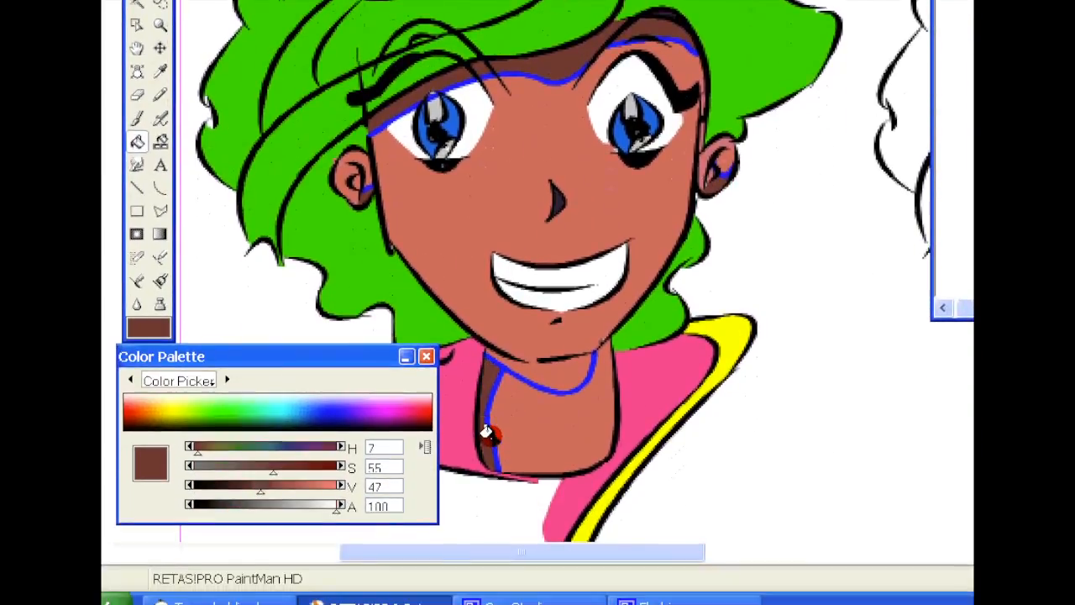
Sample black, fill the shadow area beneath the chin with it, and hide the blue color separation line plane.
key("i")
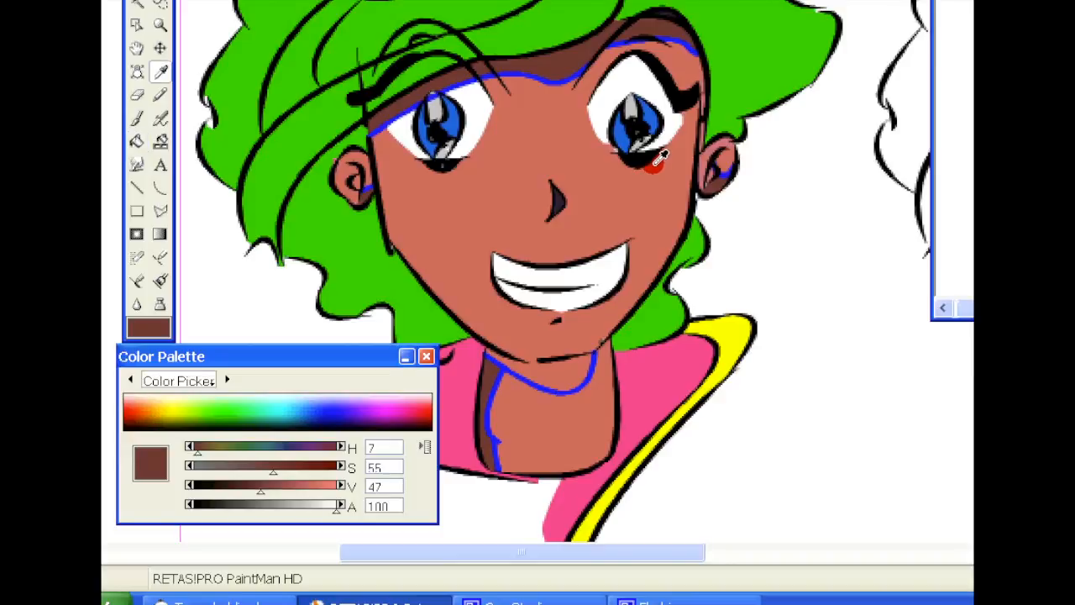
left_click(638, 151)
key("g")
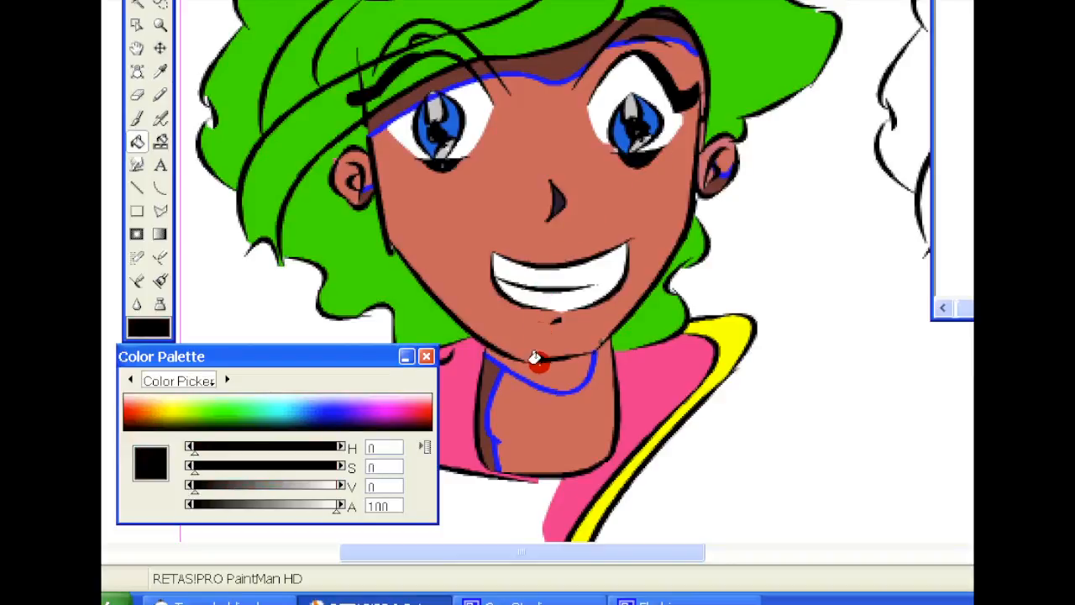
left_click(540, 374)
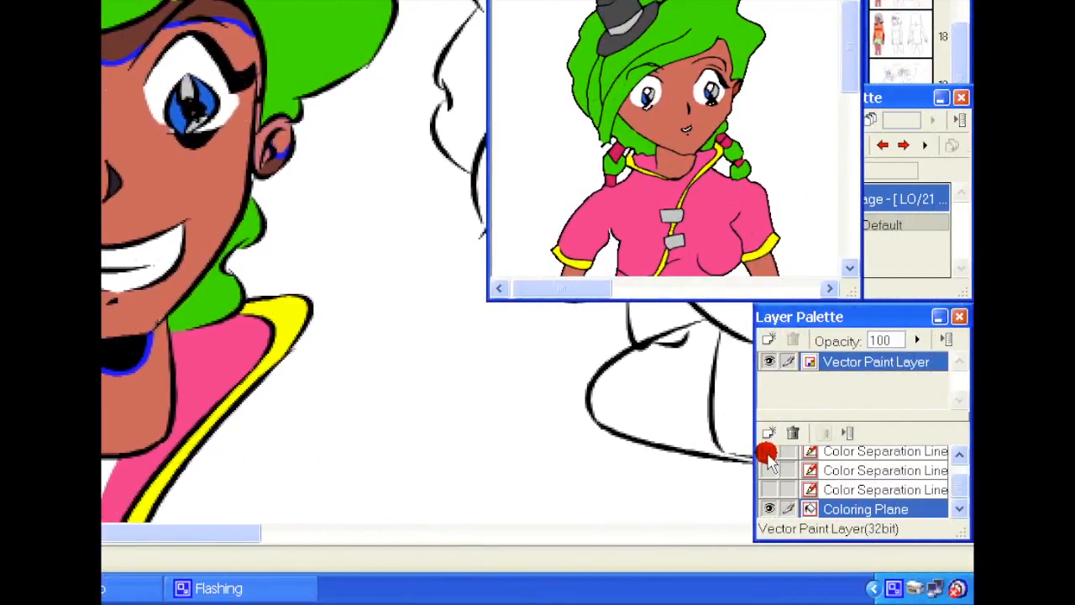
left_click(768, 455)
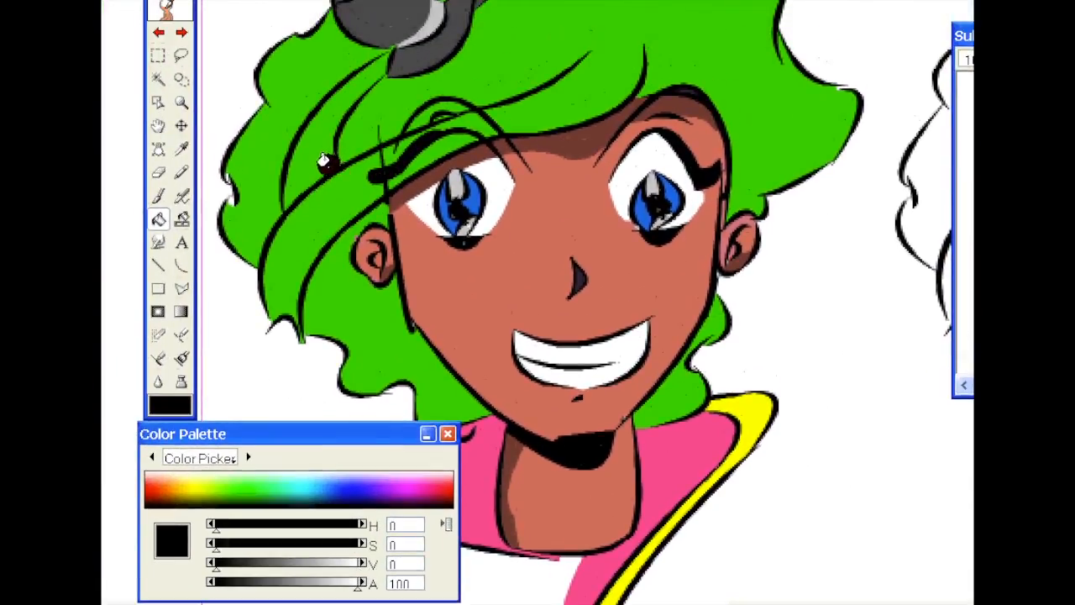
Sample the hair green and change the drawing colour to yellow, H 57, S 90, V 100.
key("i")
left_click(325, 171)
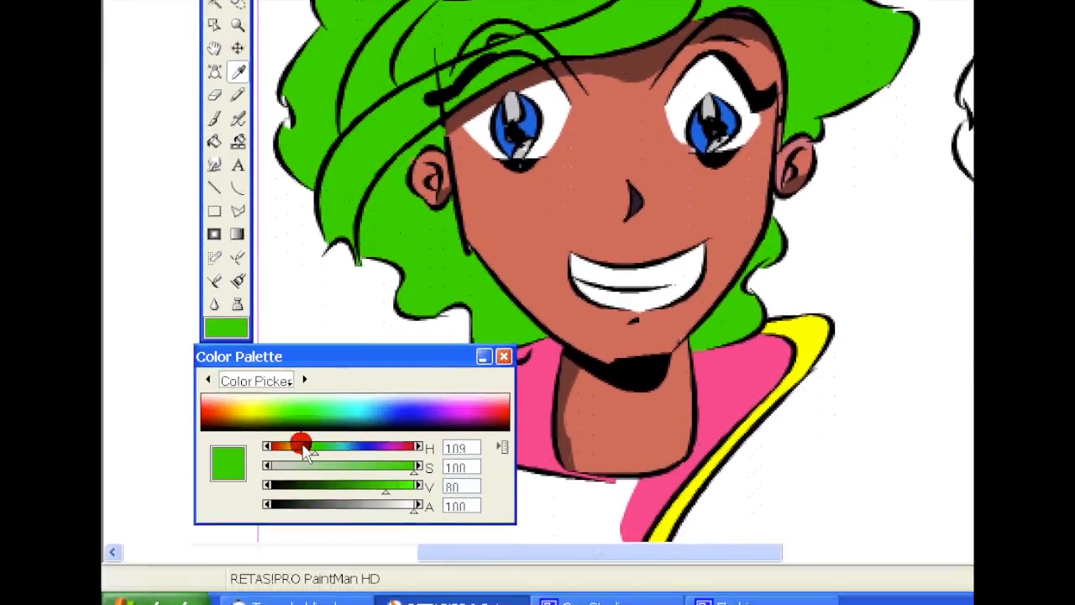
left_click_drag(307, 451, 353, 426)
mouse_move(269, 385)
left_mouse_down()
mouse_move(241, 384)
mouse_move(253, 384)
left_mouse_up()
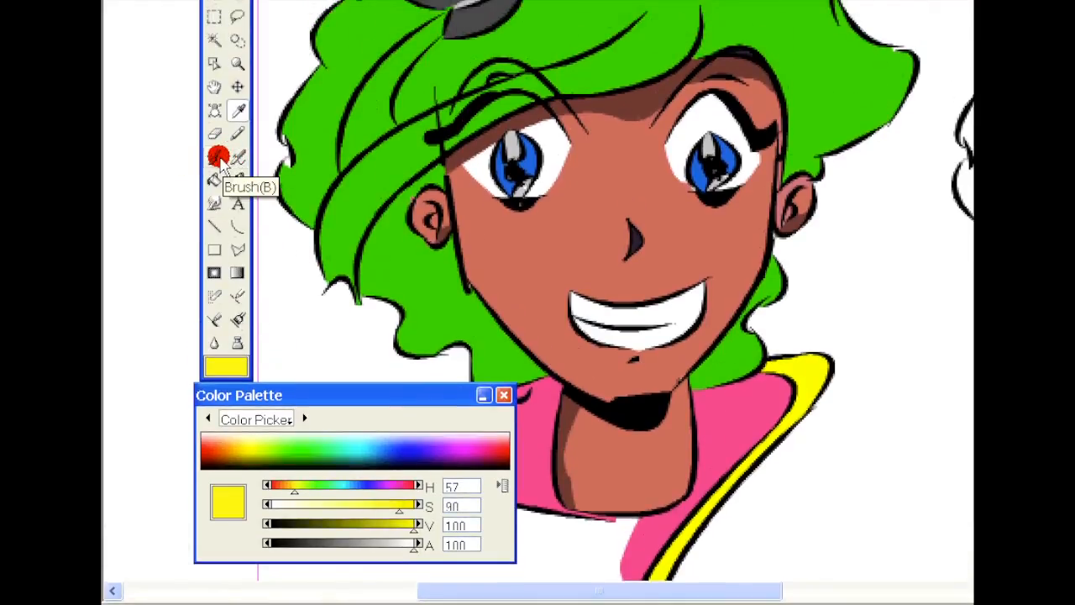
Try painting a yellow highlight band across the hair with a 4.0 mm round brush, and undo it.
left_click(225, 158)
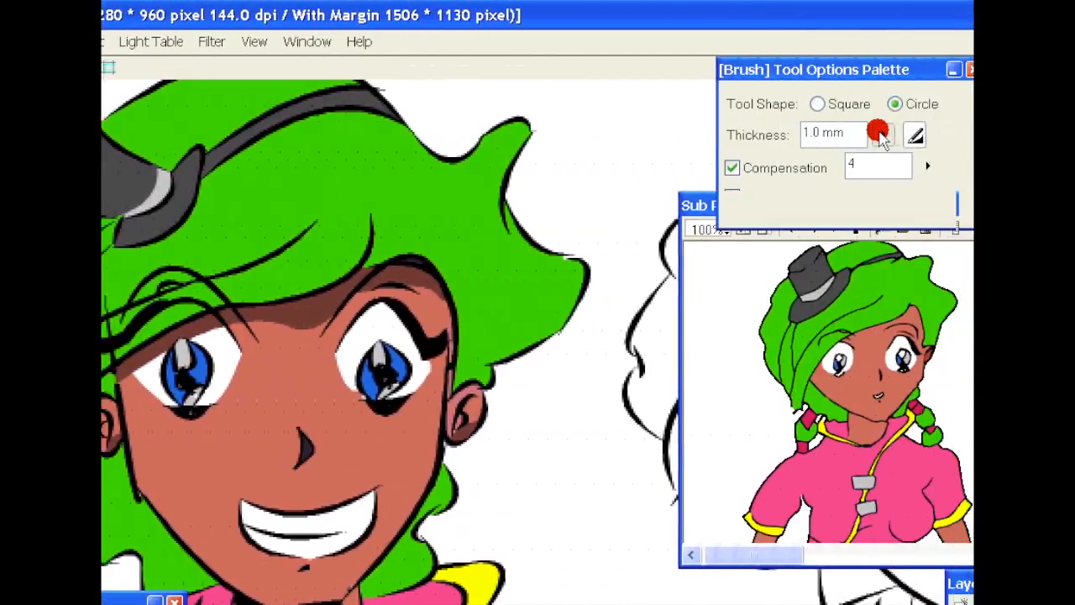
left_click(879, 134)
left_click(760, 90)
left_click(760, 90)
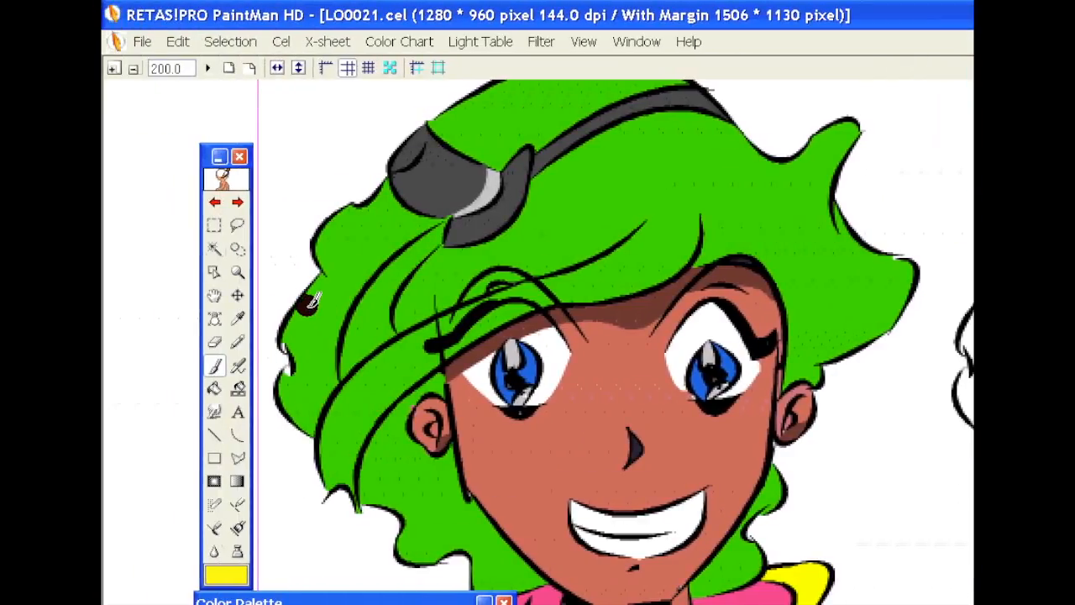
mouse_move(294, 306)
left_mouse_down()
mouse_move(320, 294)
mouse_move(340, 306)
mouse_move(399, 295)
mouse_move(470, 303)
mouse_move(529, 283)
mouse_move(594, 232)
mouse_move(682, 235)
mouse_move(738, 204)
mouse_move(754, 245)
mouse_move(789, 244)
left_mouse_up()
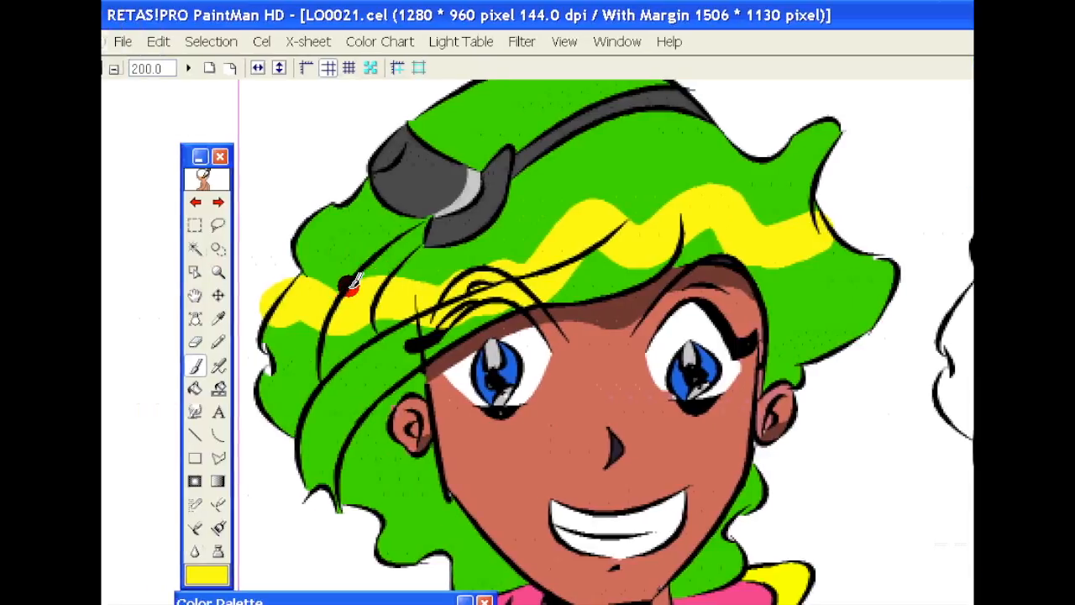
key("ctrl+z")
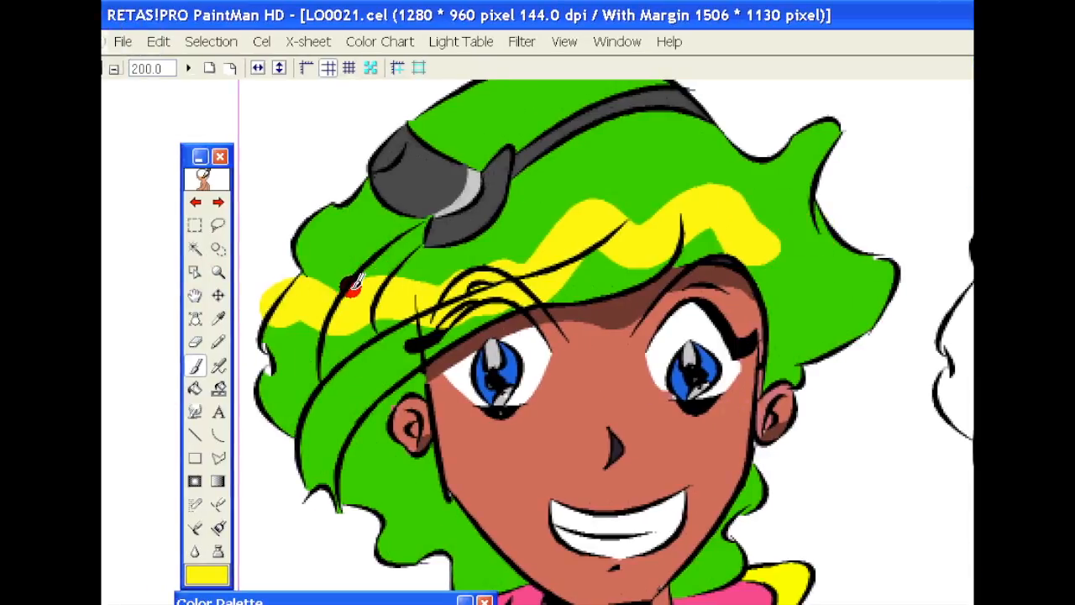
key("ctrl+z")
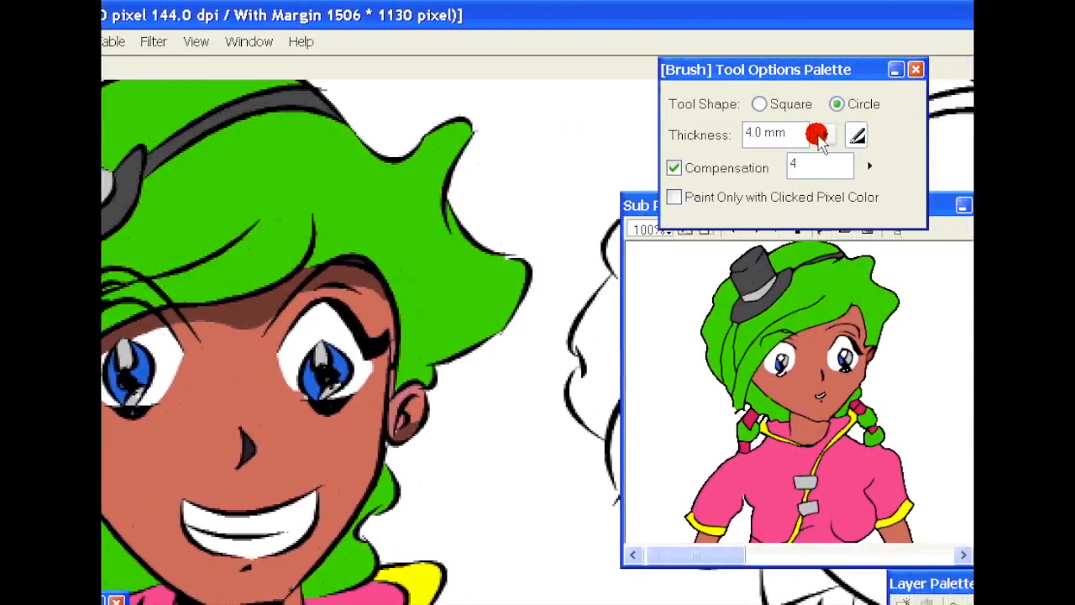
Reduce the brush thickness and paint a wavy yellow highlight band across the hair below the hat.
left_click(816, 137)
left_click(736, 139)
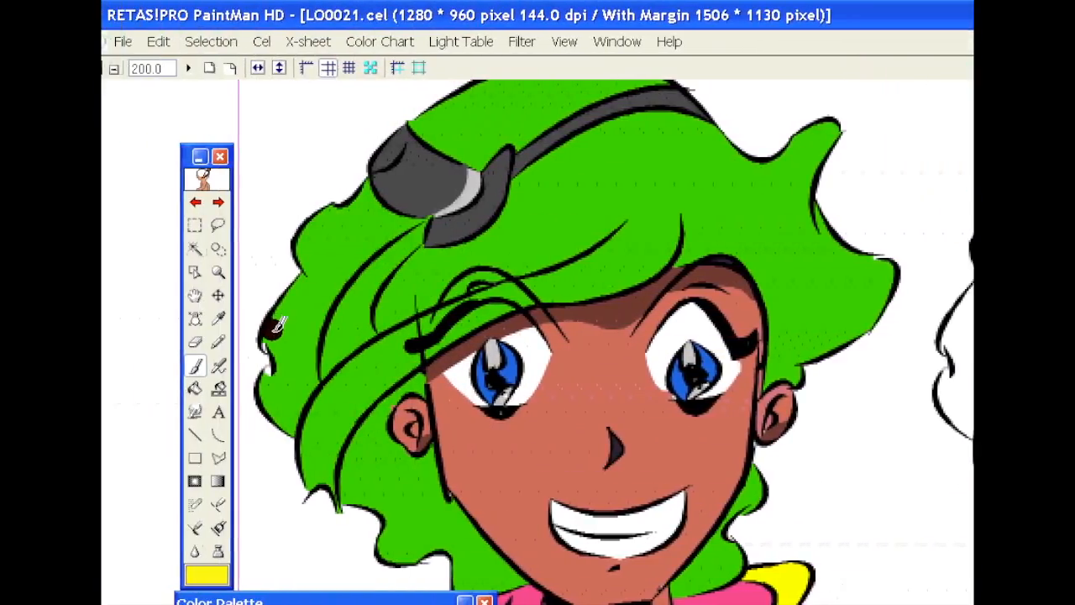
mouse_move(262, 334)
left_mouse_down()
mouse_move(359, 293)
mouse_move(409, 303)
mouse_move(482, 288)
mouse_move(571, 236)
mouse_move(764, 228)
mouse_move(817, 204)
left_mouse_up()
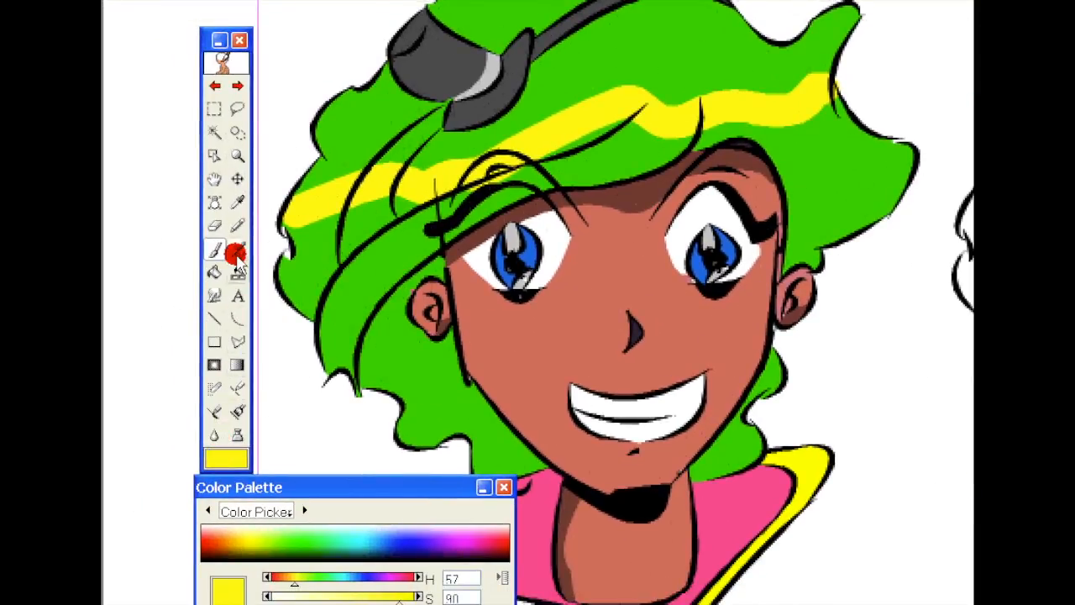
Sample the hair green and darken it to H 109, S 100, V 40.
left_click(237, 320)
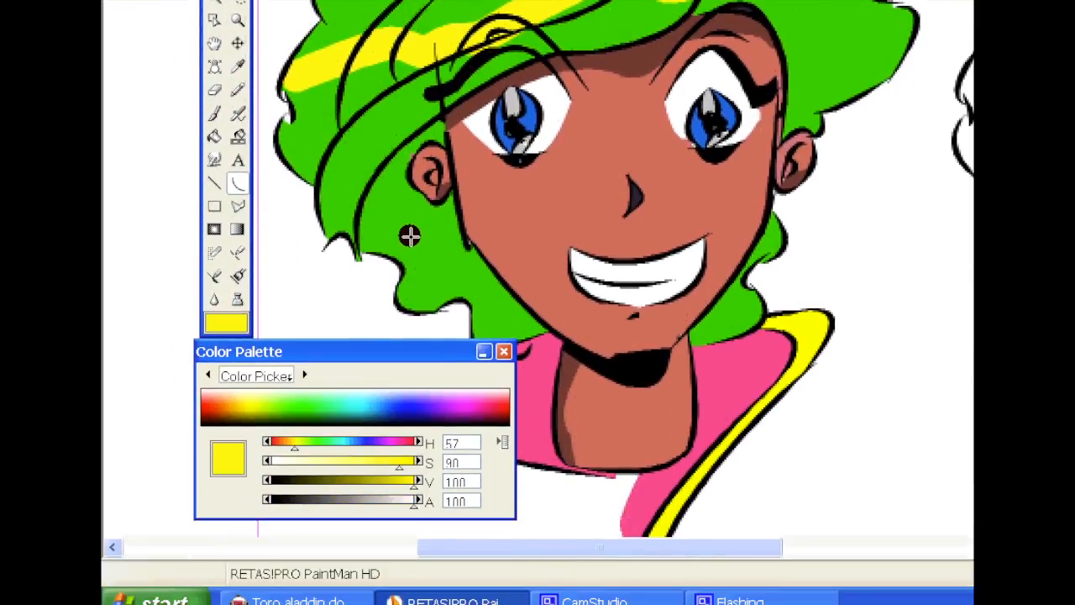
key("i")
left_click(411, 236)
left_click_drag(378, 470, 331, 468)
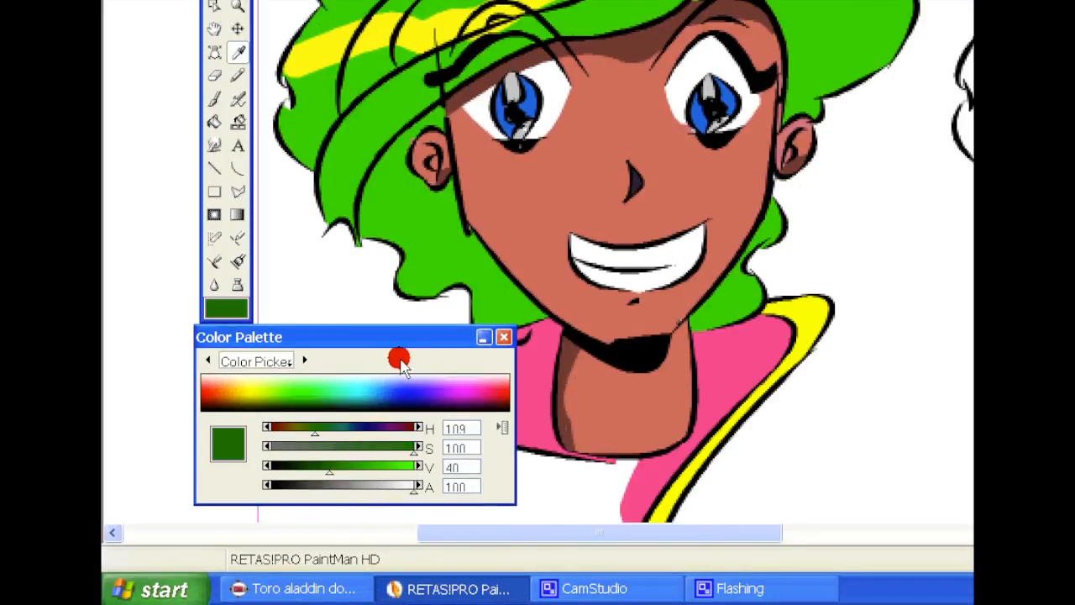
left_click_drag(432, 331, 543, 355)
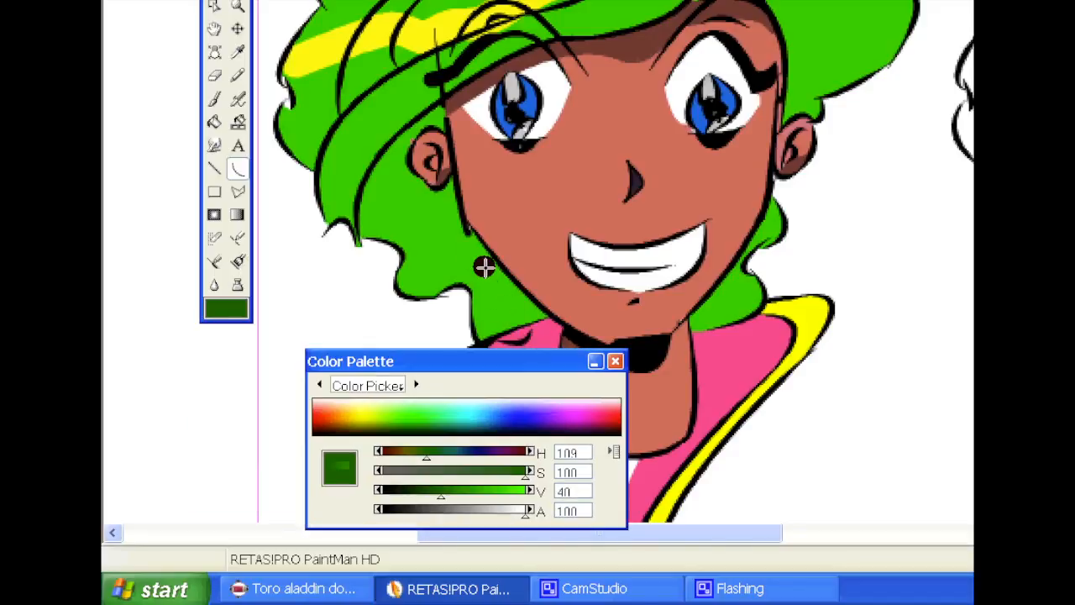
Draw a curved shadow boundary through the lower-left hair beside the jaw and erase the part that overshoots the hair outline.
mouse_move(465, 234)
left_mouse_down()
mouse_move(490, 336)
mouse_move(475, 331)
mouse_move(545, 235)
mouse_move(563, 186)
left_mouse_up()
left_click(407, 270)
key("space")
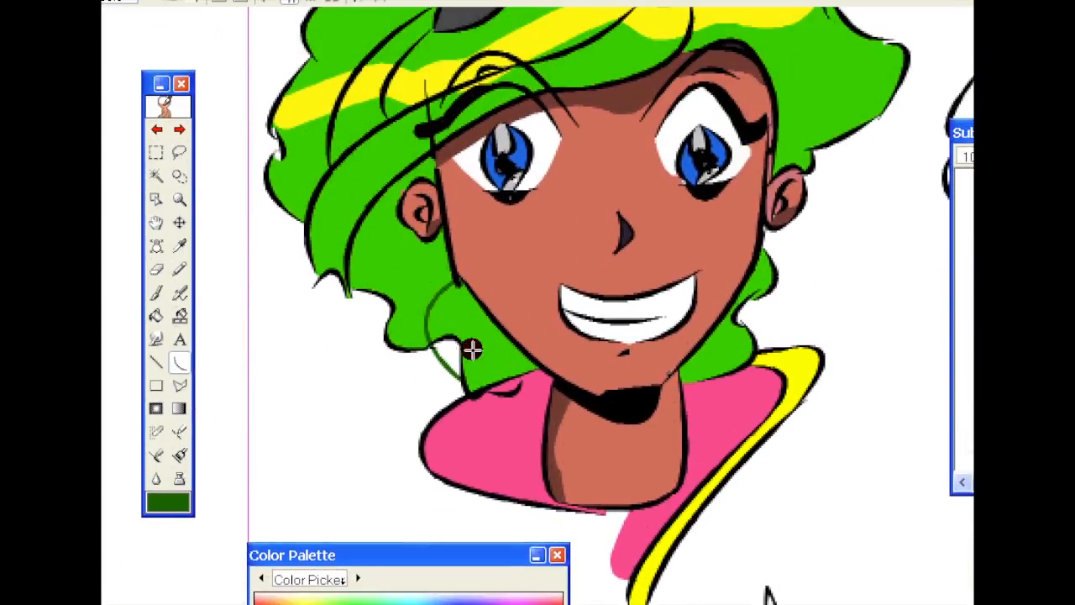
key("e")
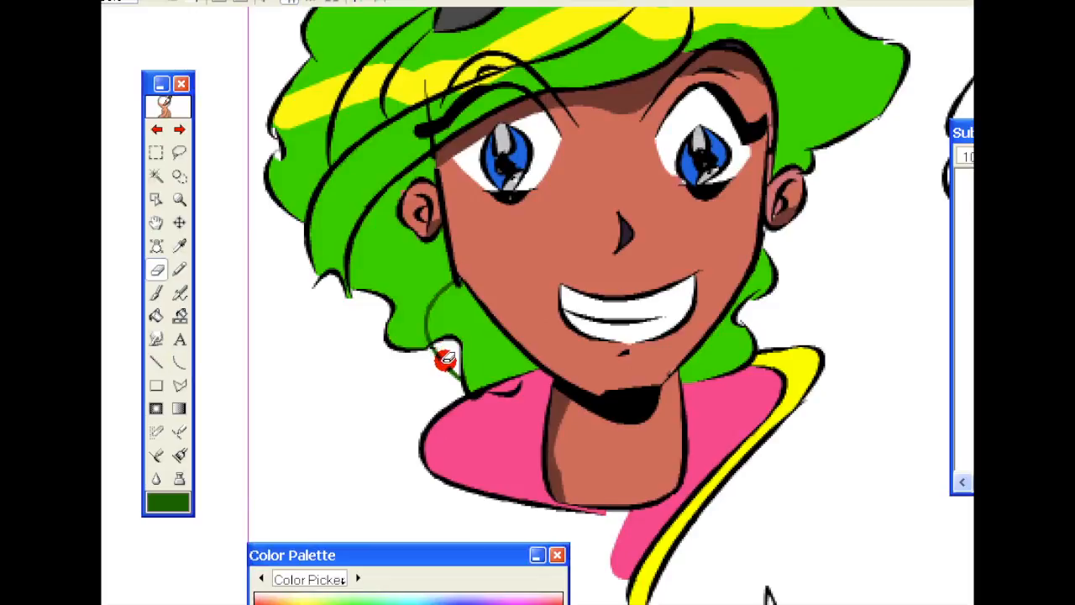
left_click_drag(437, 354, 447, 370)
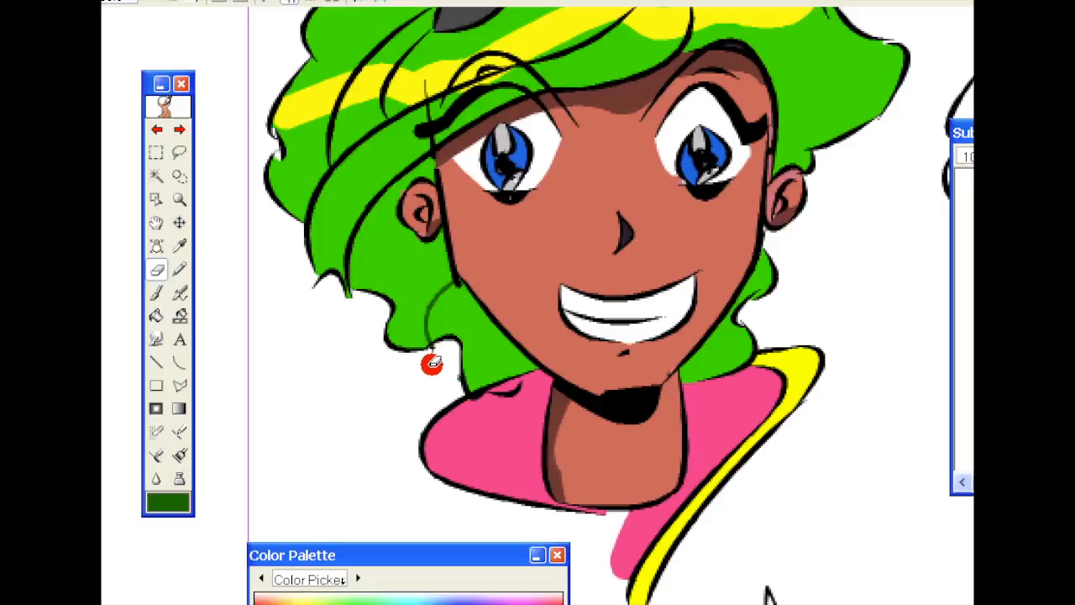
Add a second shadow curve across the lower-left hair curl and fill both shadow areas with dark green.
key("u")
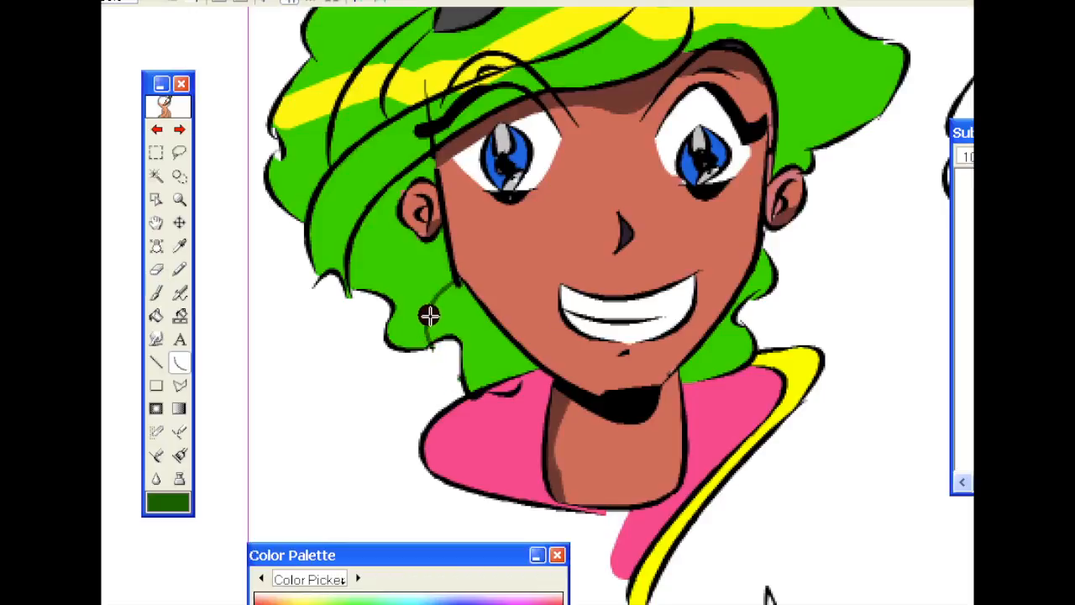
left_click_drag(394, 308, 397, 346)
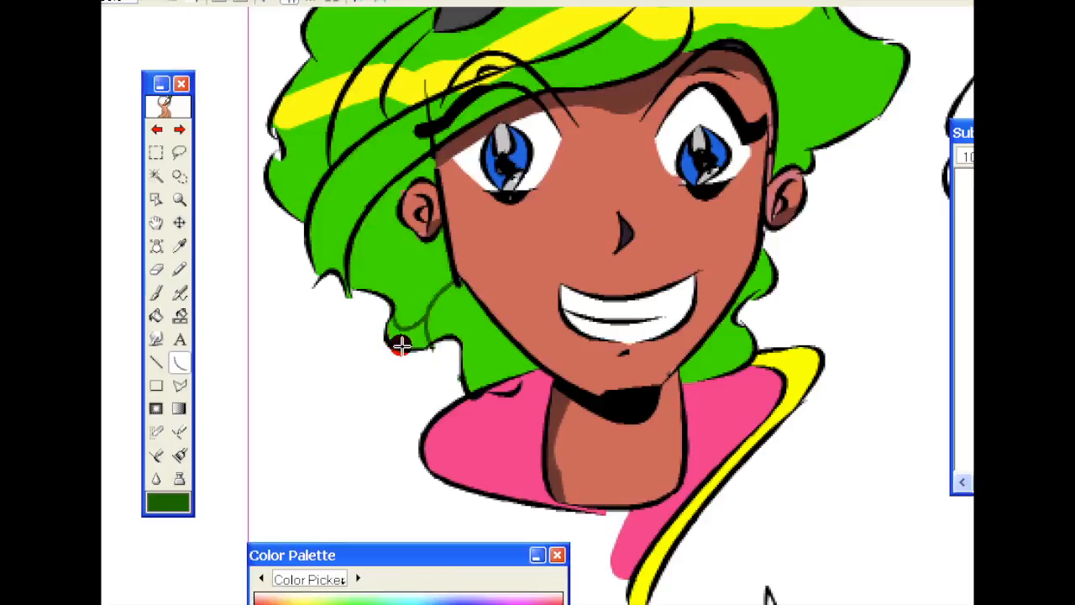
key("f")
left_click(412, 337)
left_click(445, 323)
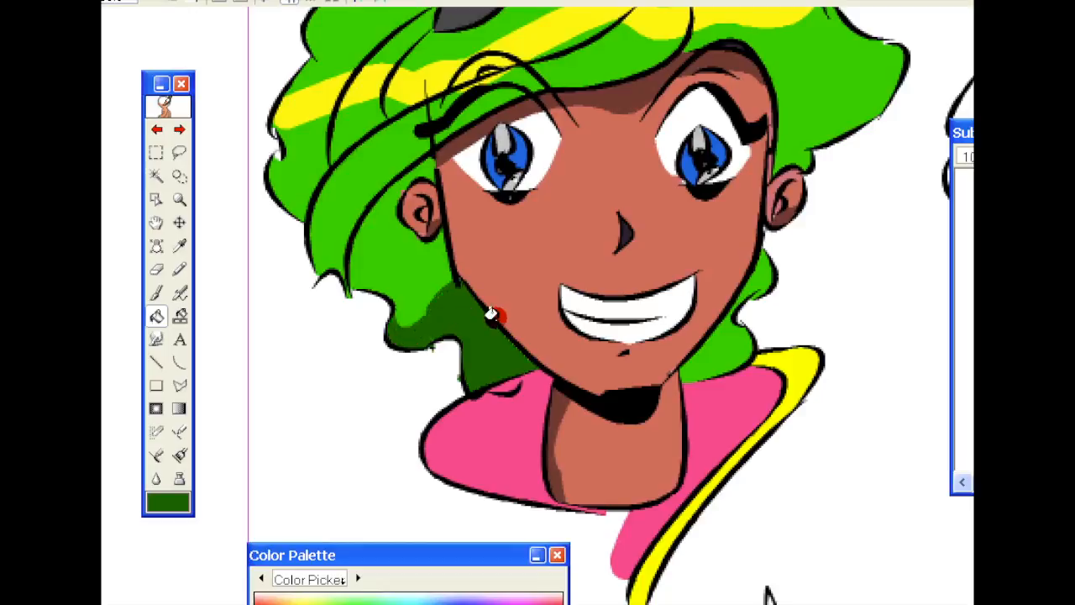
Draw a shadow curve in the hair right of the jaw and fill the lower-right hair with dark green.
key("u")
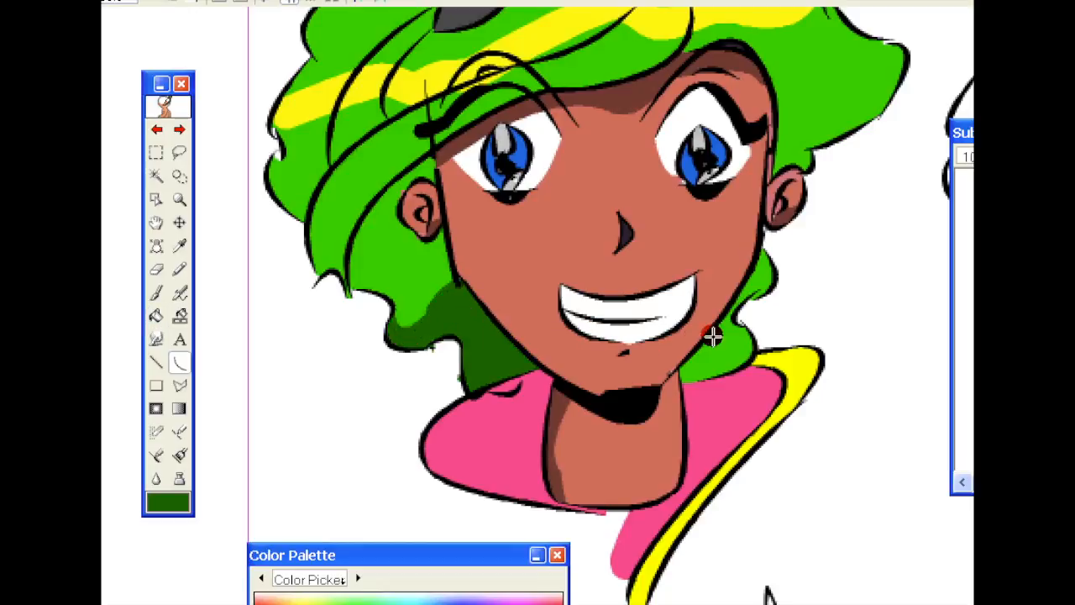
left_click_drag(750, 293, 767, 269)
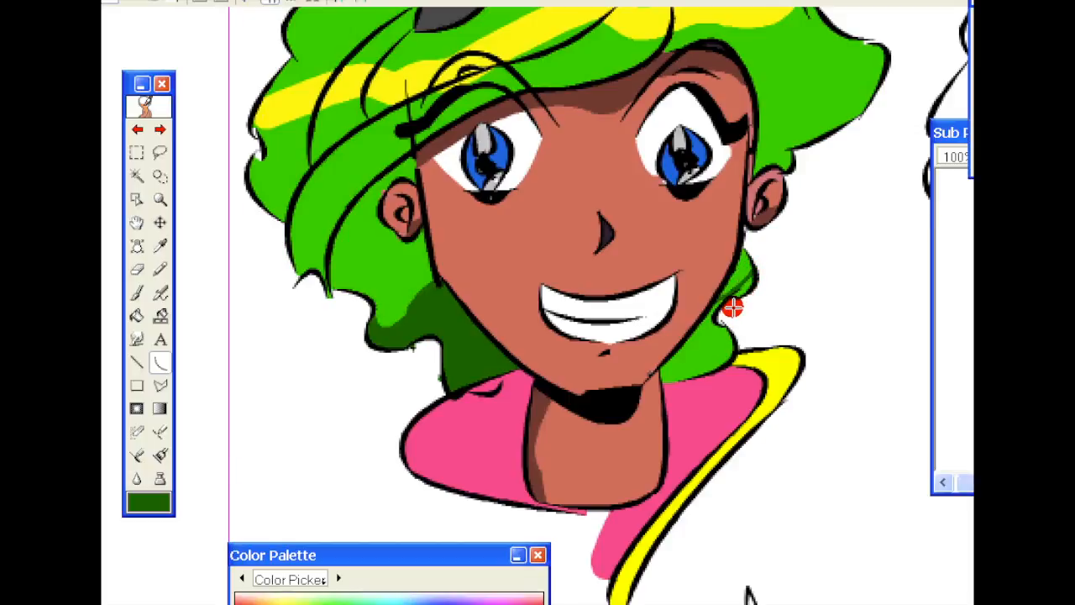
key("f")
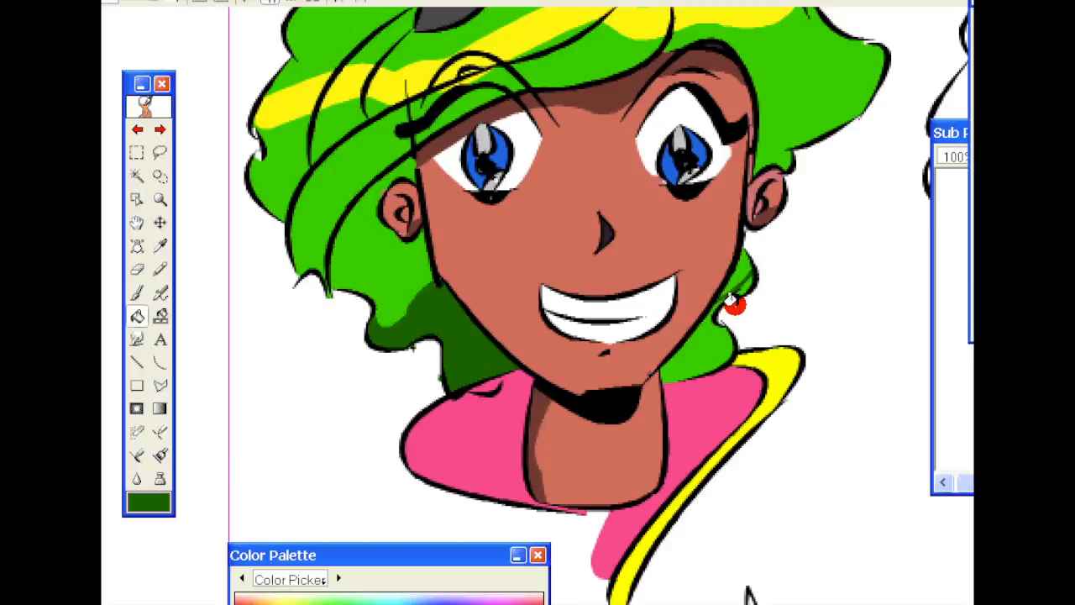
left_click(733, 294)
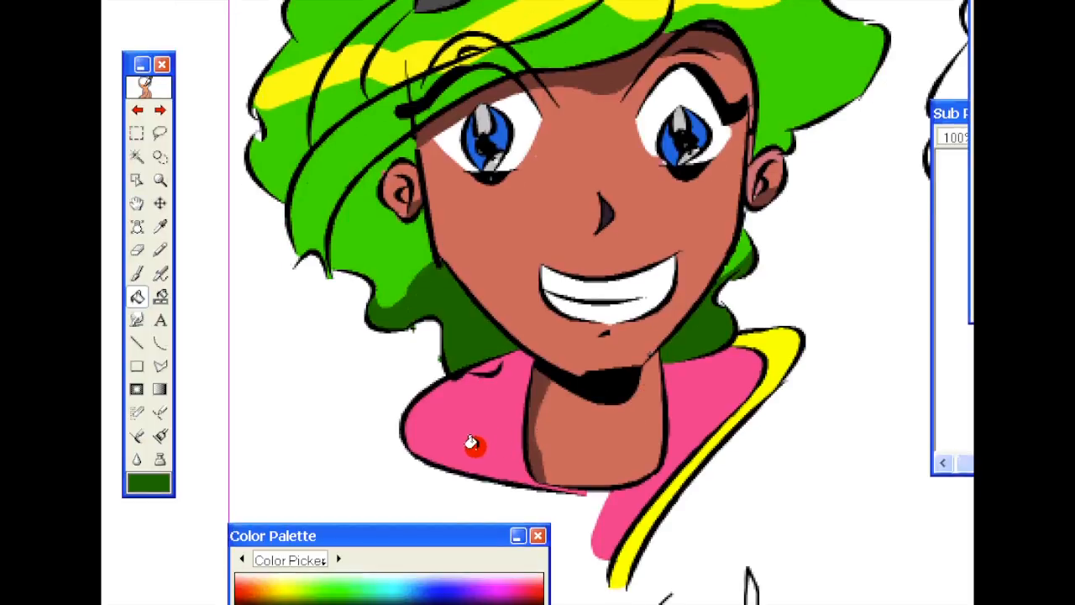
Sample the shirt pink and darken it to H 336, S 72, V 53.
key("i")
left_click(475, 438)
key("u")
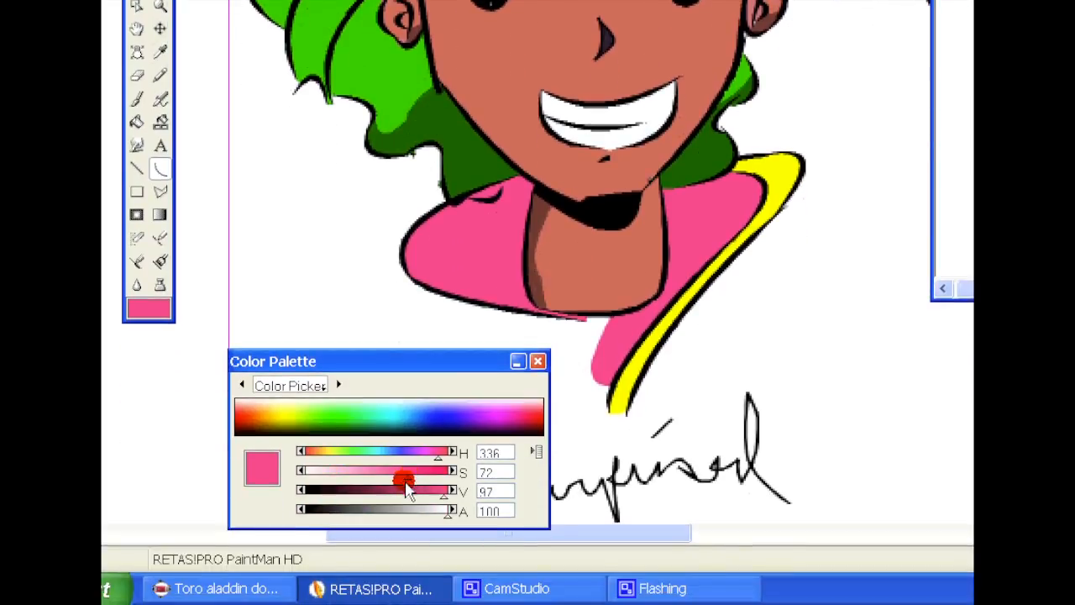
left_click_drag(436, 494, 378, 490)
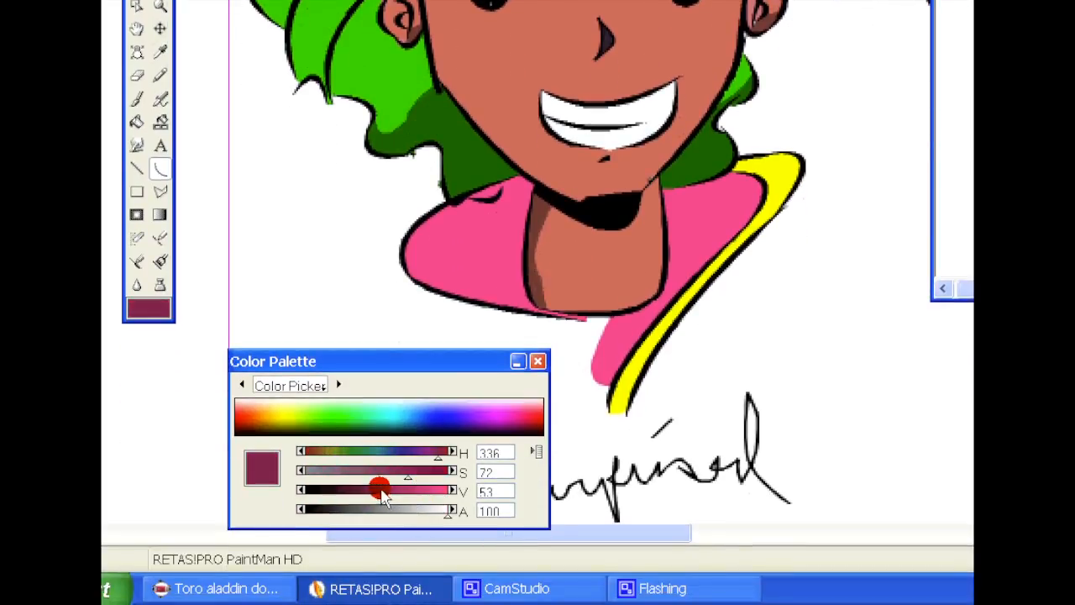
Draw curved shadow boundaries on the shirt left of the neck and fill the area above them with dark pink.
mouse_move(523, 275)
left_mouse_down()
mouse_move(492, 277)
mouse_move(453, 244)
mouse_move(415, 273)
mouse_move(405, 268)
left_mouse_up()
left_click(436, 276)
left_click(428, 252)
key("f")
left_click(458, 207)
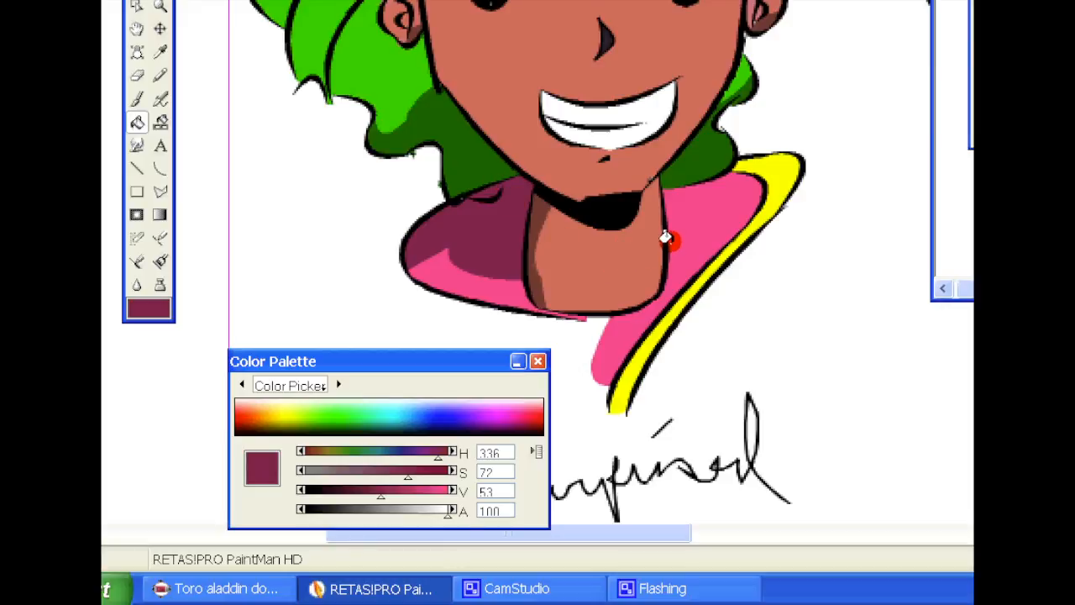
Draw shadow curves on the shirt right of the neck and below the hair, and fill these areas with dark pink.
key("c")
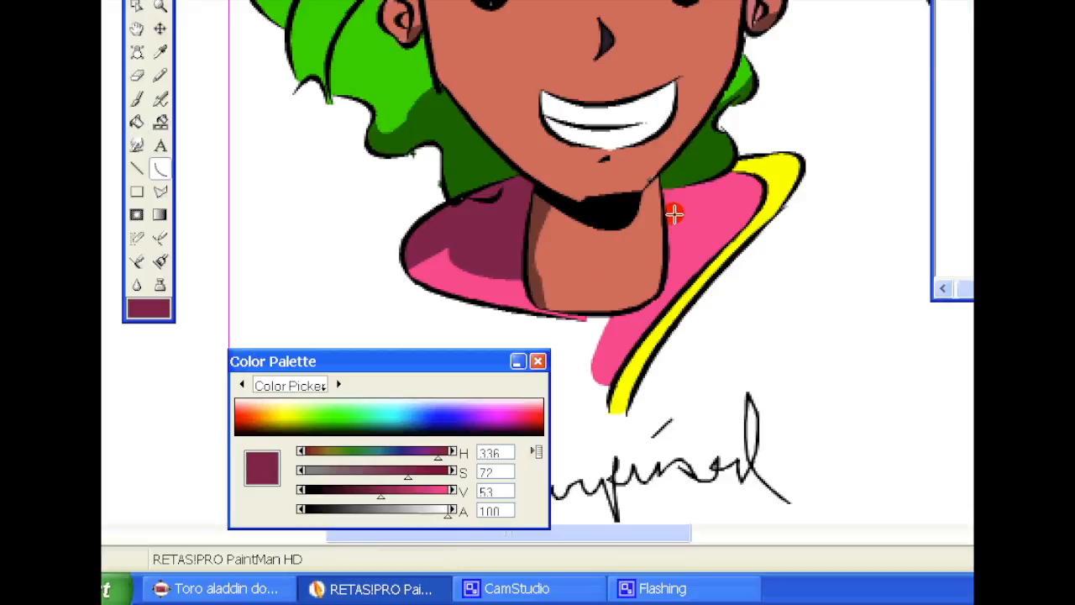
left_click_drag(665, 230, 641, 308)
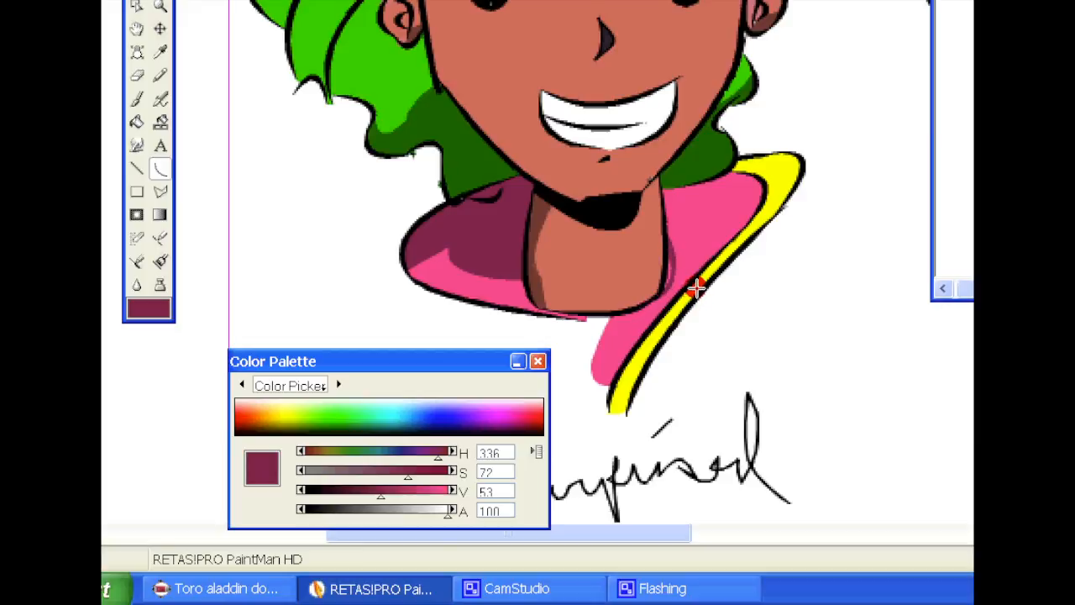
key("f")
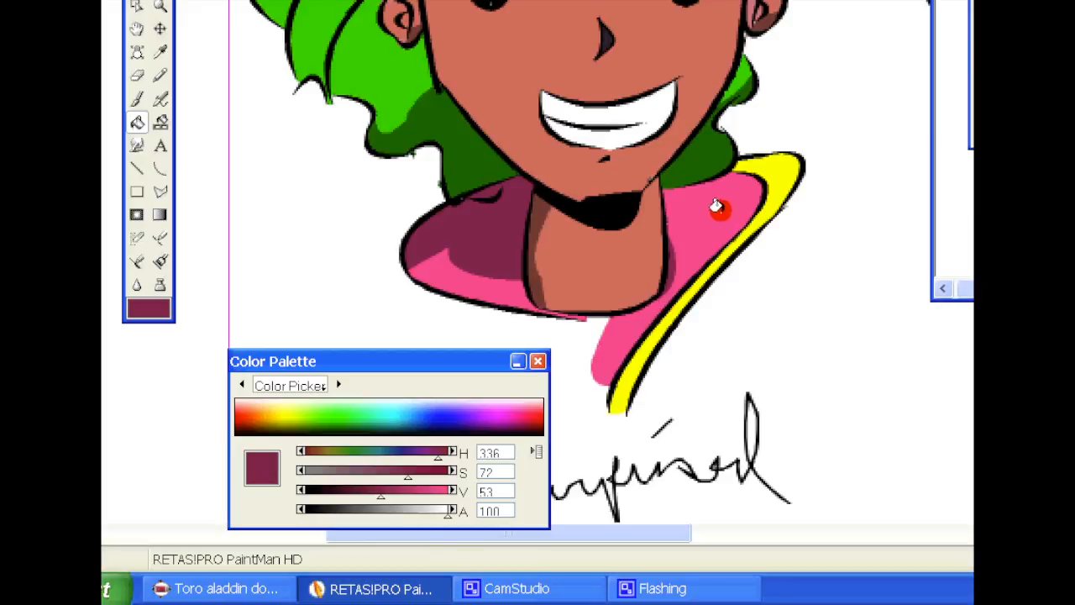
key("c")
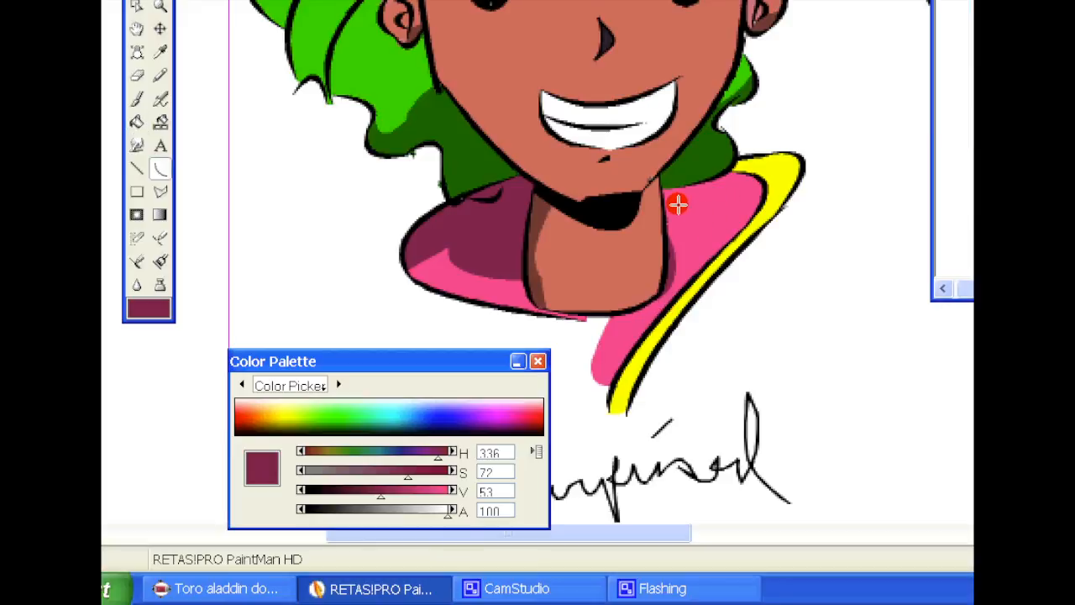
left_click_drag(666, 204, 736, 172)
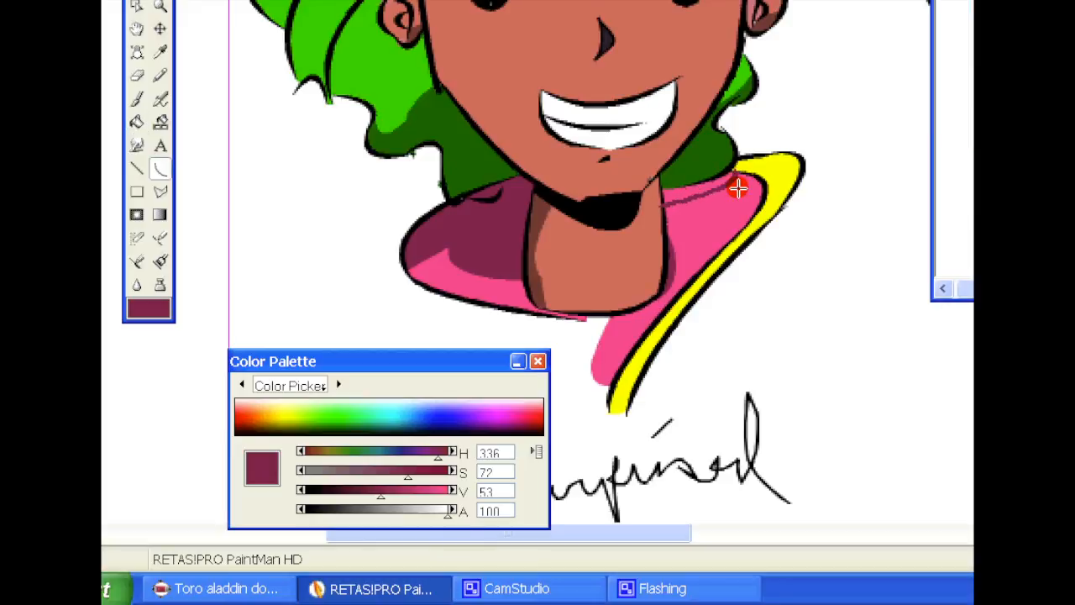
key("f")
left_click(699, 184)
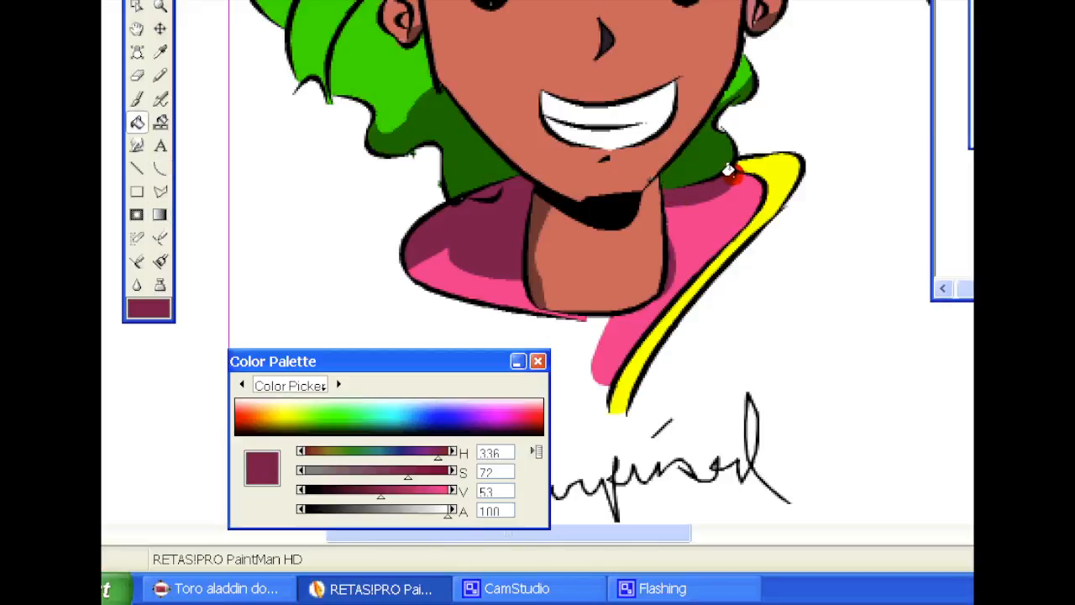
Sample the collar trim's yellow and darken it to H 60, S 100, V 51.
key("z")
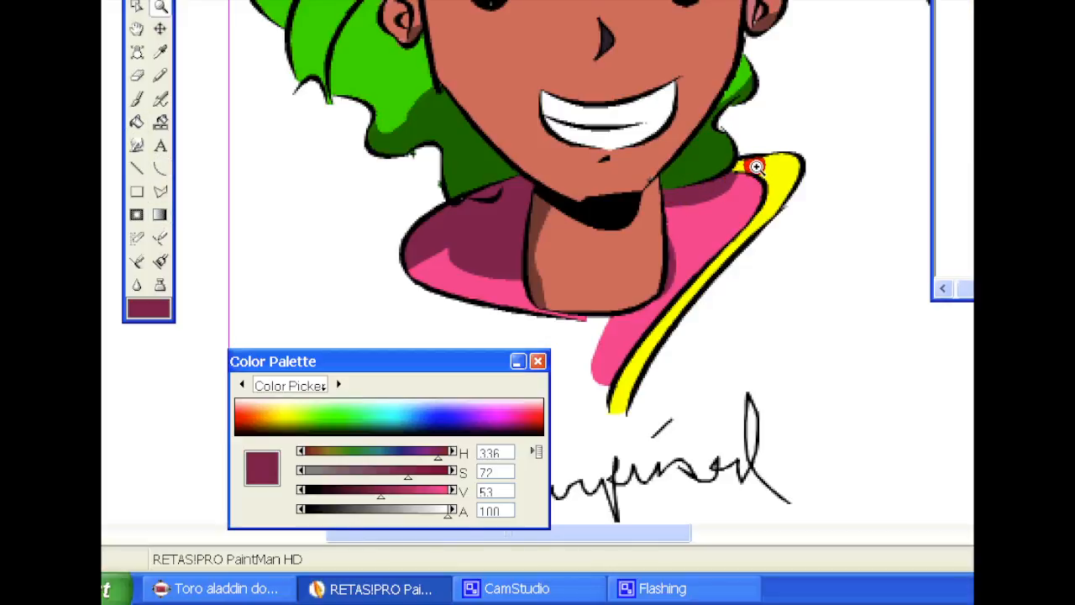
left_click(750, 165)
key("i")
left_click(721, 169)
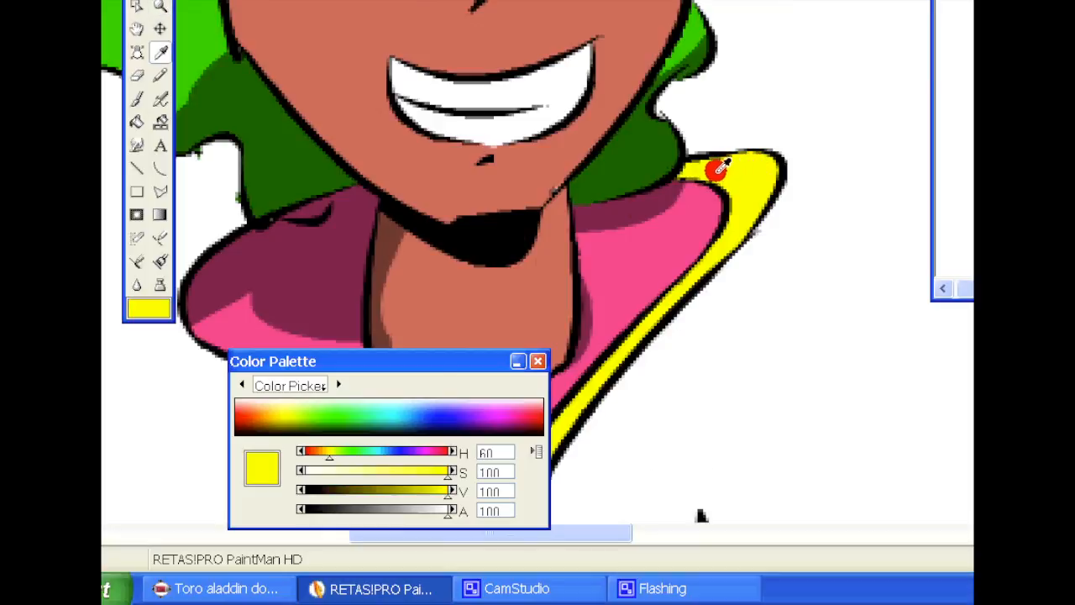
left_click_drag(440, 494, 379, 491)
Draw a short shadow curve across the yellow collar trim beside the hair and fill the enclosed part with dark yellow.
key("c")
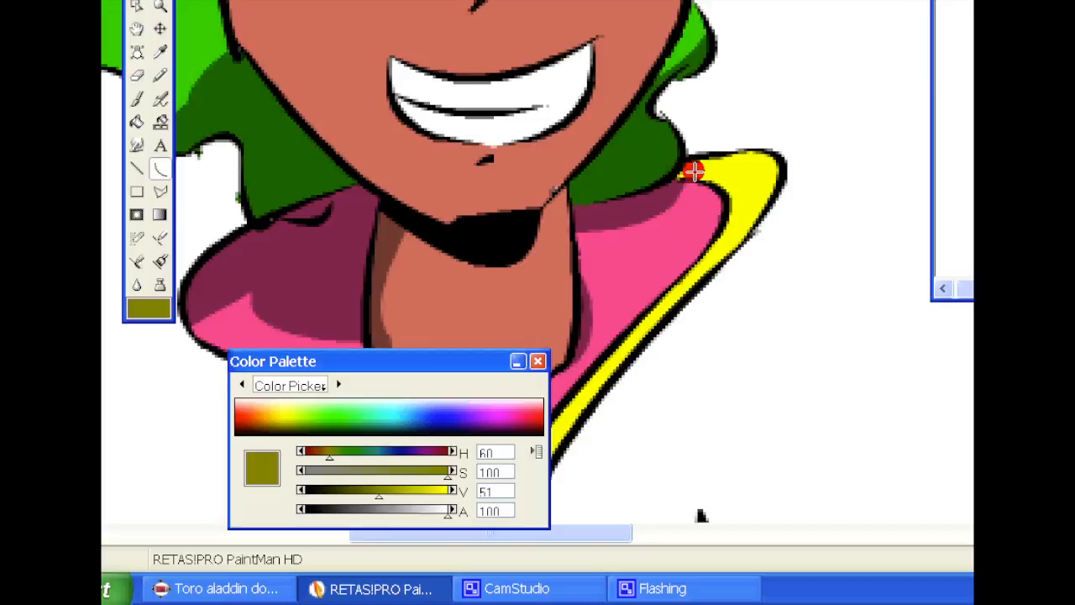
left_click_drag(689, 177, 720, 162)
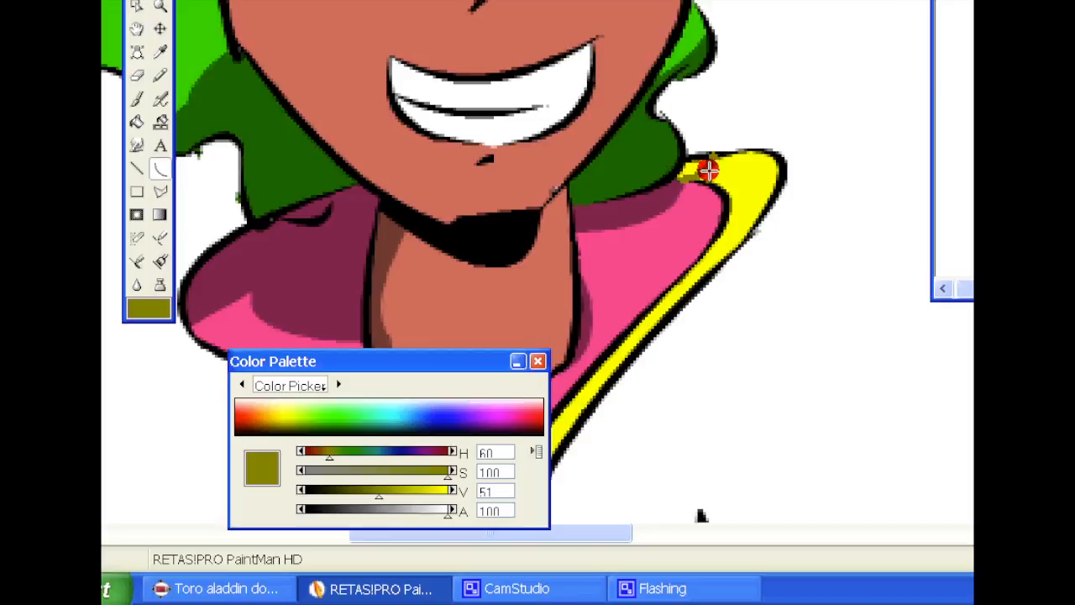
key("f")
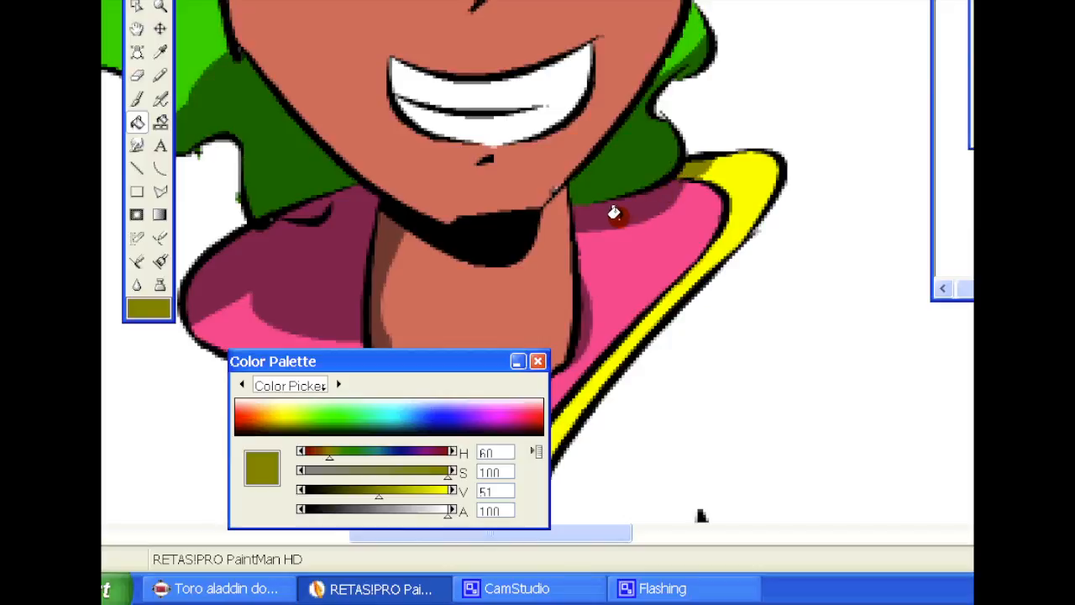
left_click_drag(597, 242, 643, 143)
left_click_drag(521, 103, 612, 240)
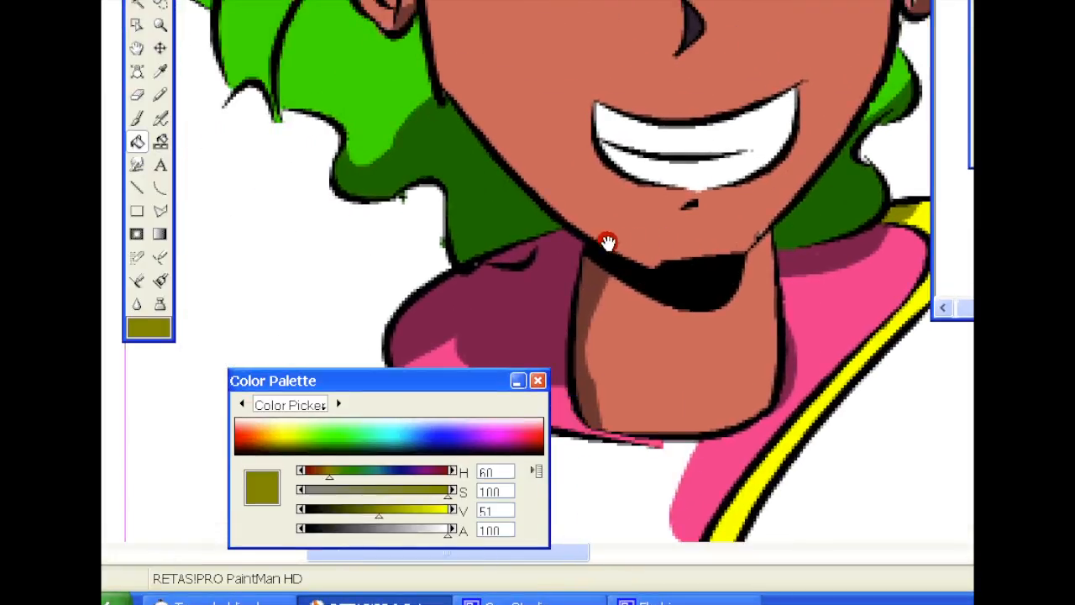
key("e")
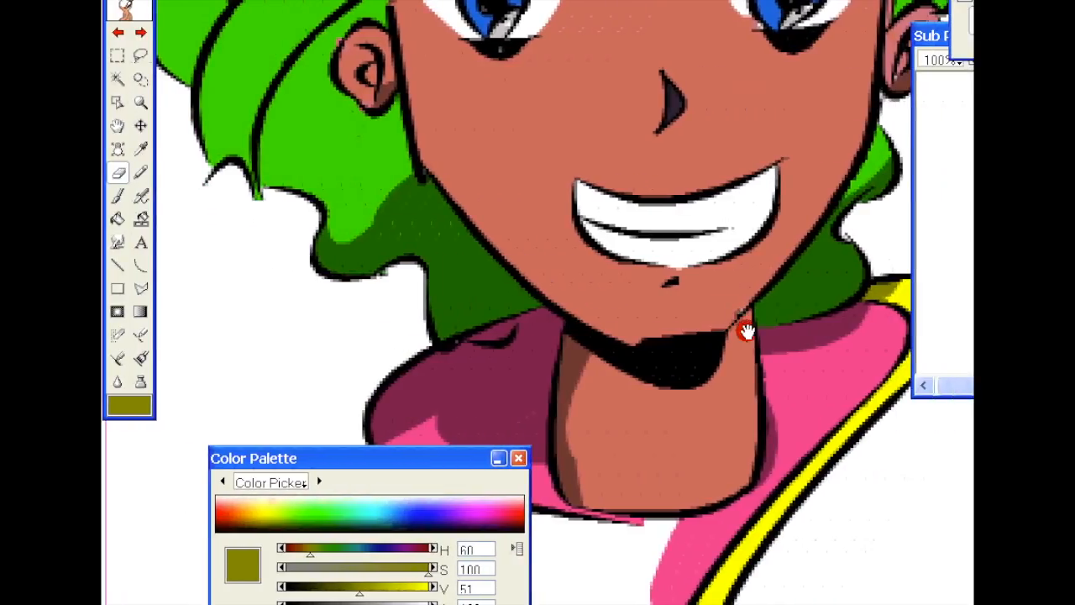
left_click_drag(739, 249, 702, 320)
left_click_drag(723, 268, 699, 388)
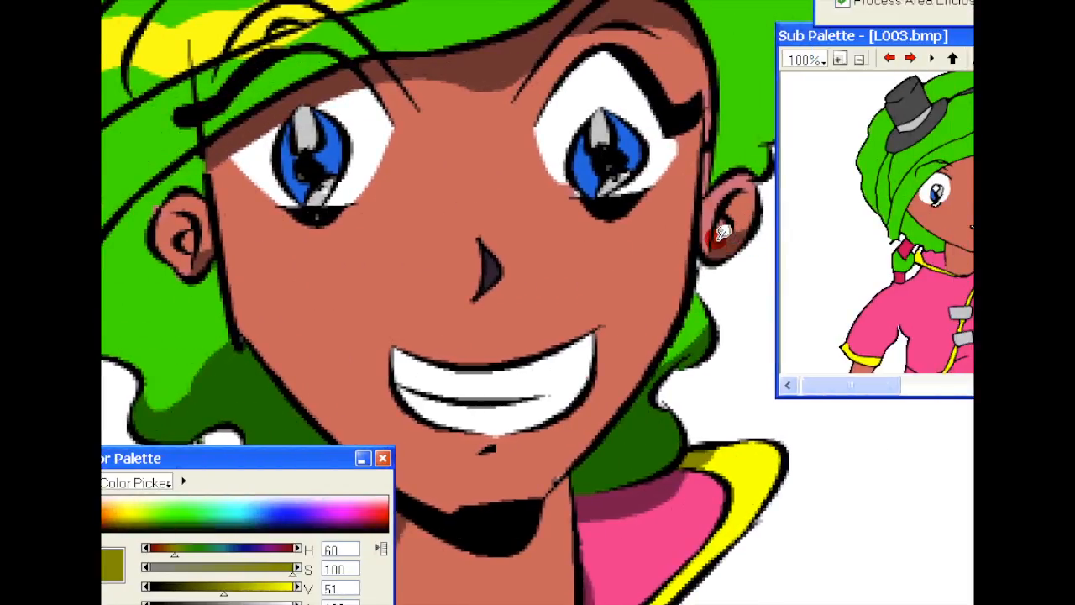
left_click(631, 260, "alt")
key("f")
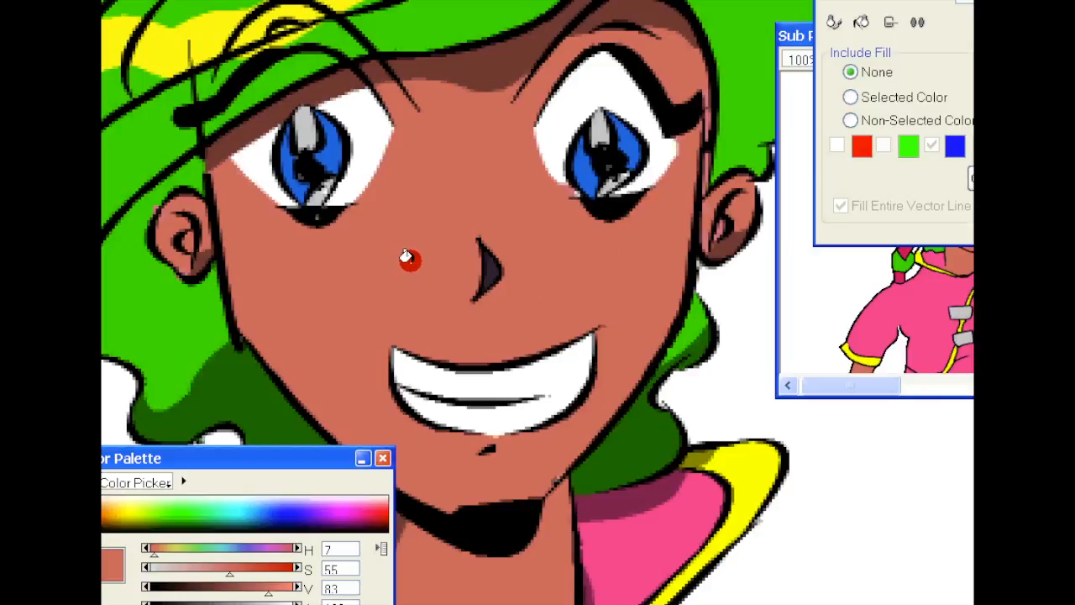
key("b")
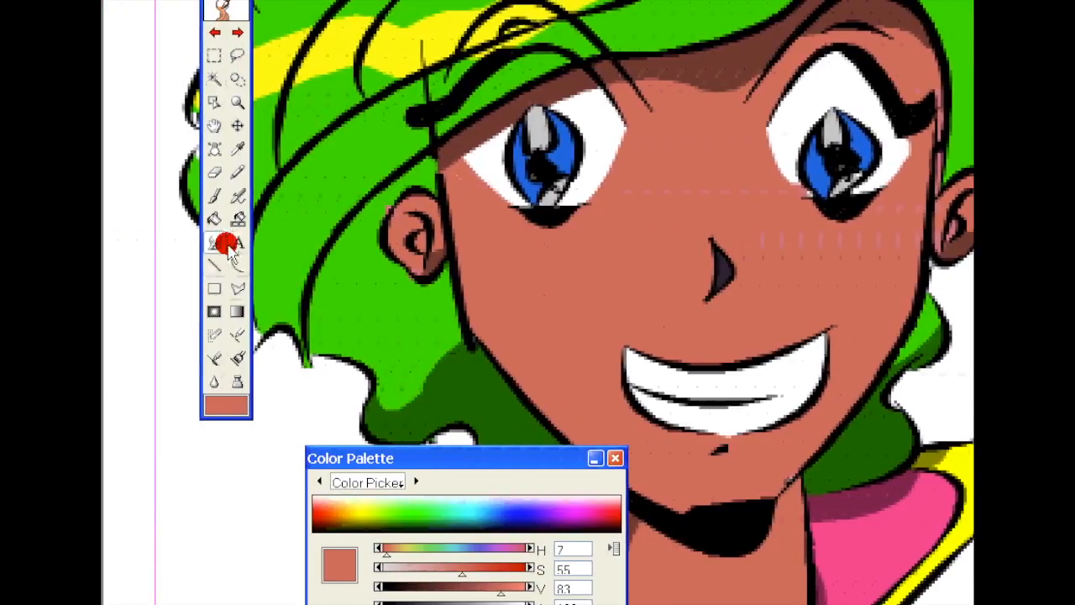
left_click(237, 196)
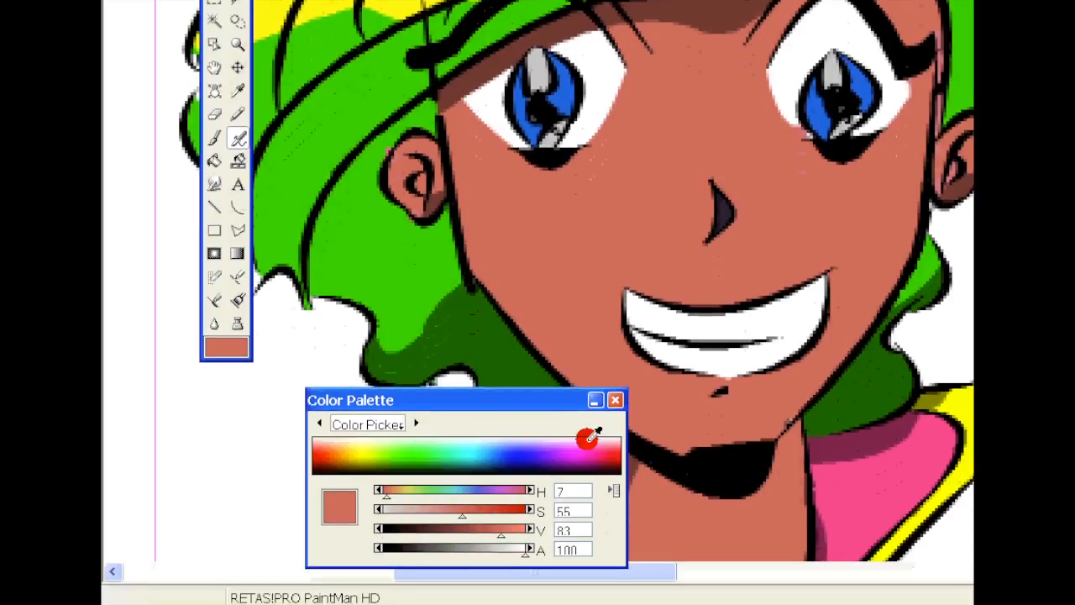
left_click(590, 502)
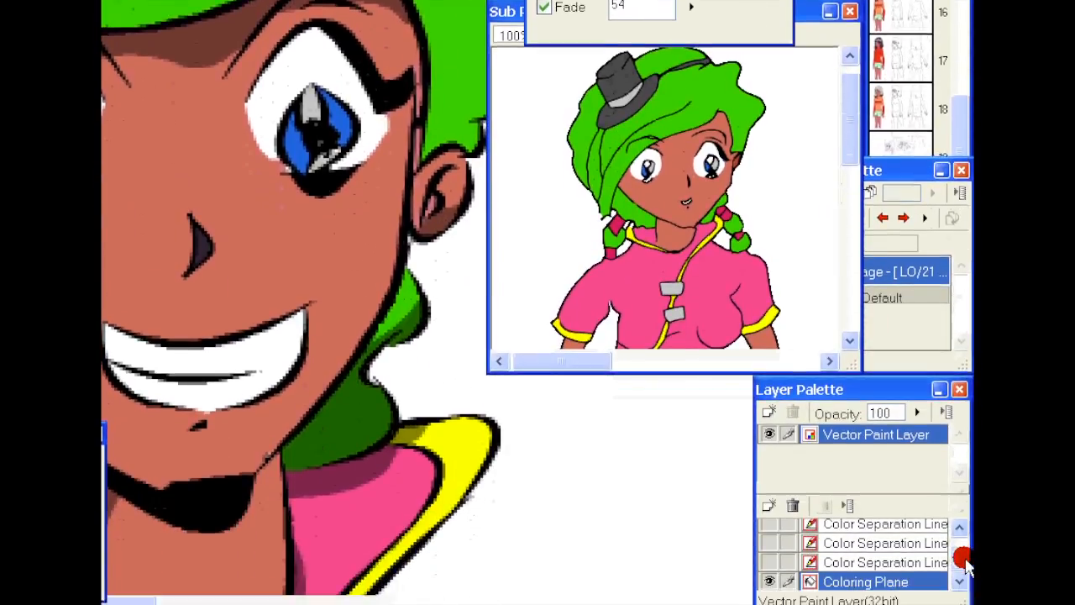
left_click(961, 456)
left_click(914, 455)
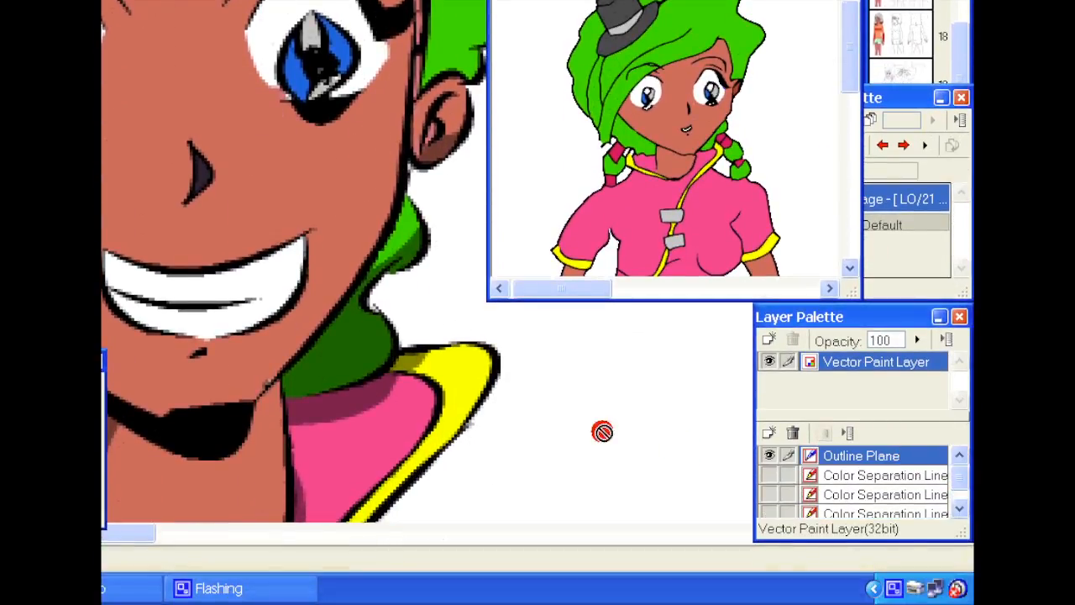
left_click(851, 475)
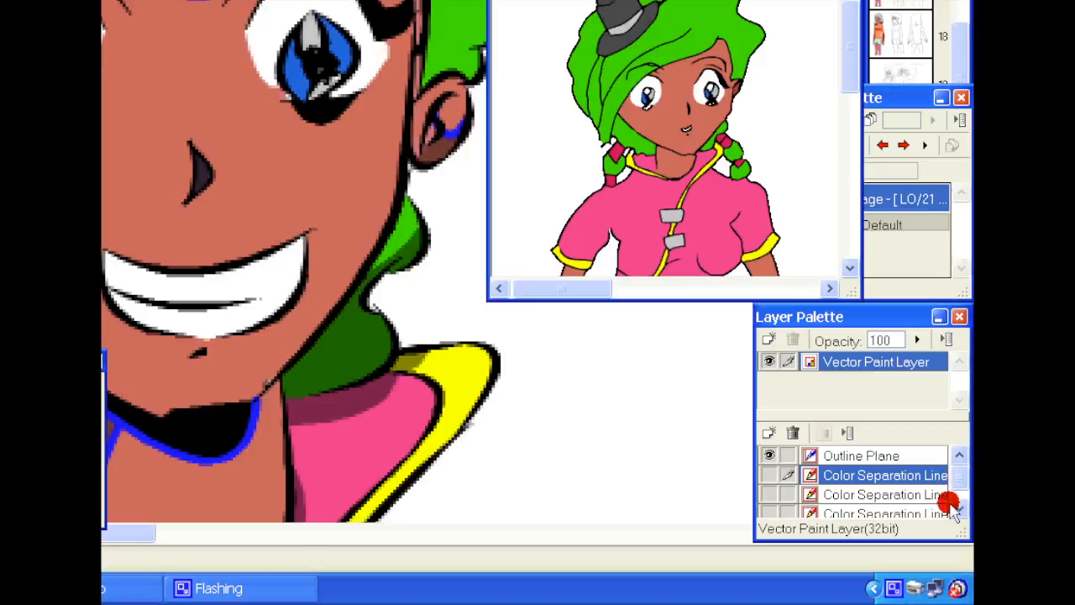
scroll(949, 503, "down", 1)
left_click(914, 507)
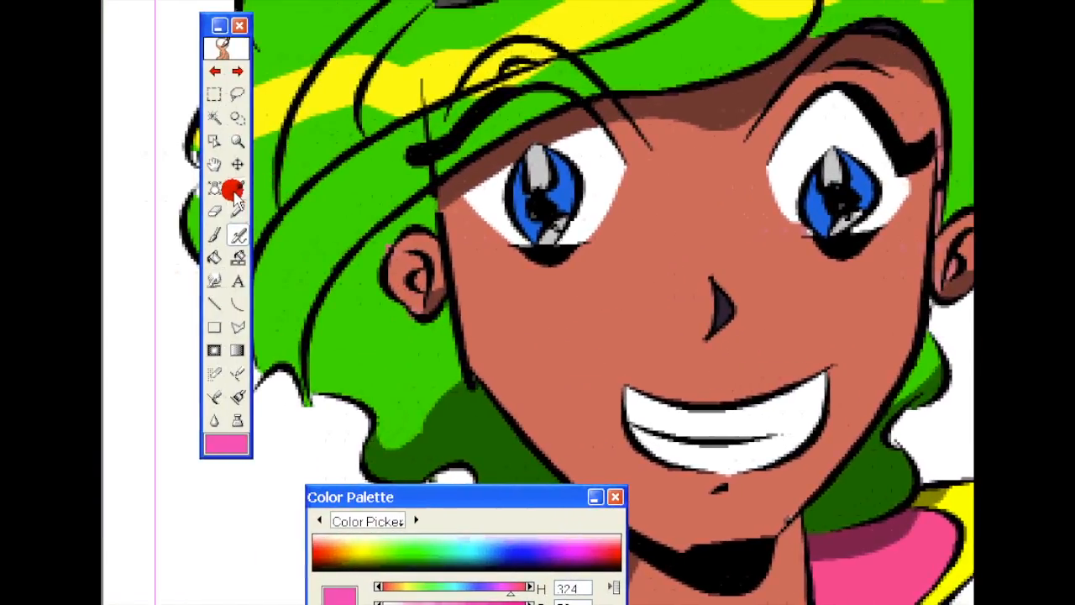
Sample the face's skin color and lighten it to H 7, S 34, V 93 for the cheek blush.
left_click(237, 305)
mouse_move(423, 383)
left_mouse_down()
mouse_move(552, 359)
mouse_move(515, 332)
left_mouse_up()
left_click(520, 328, "alt")
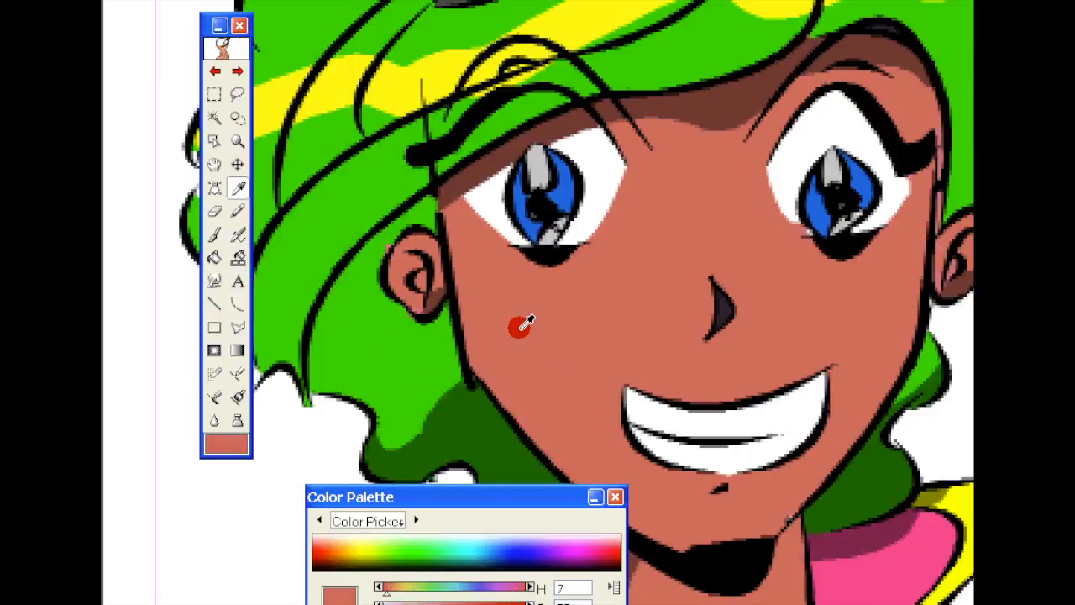
left_click_drag(509, 351, 532, 307)
key("alt")
left_click(504, 428)
left_click_drag(485, 468, 476, 468)
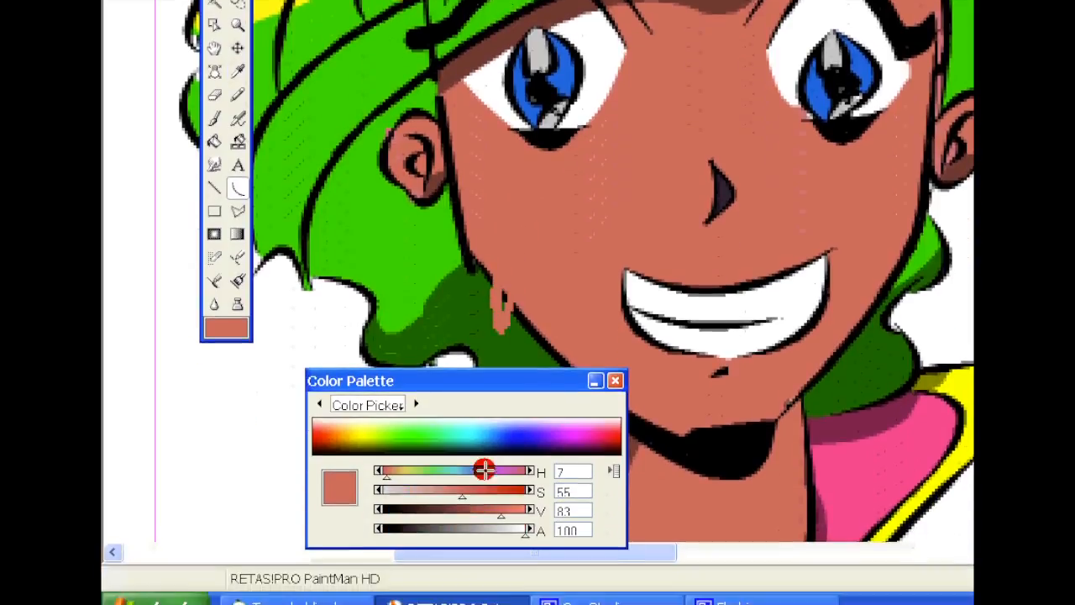
key("ctrl+z")
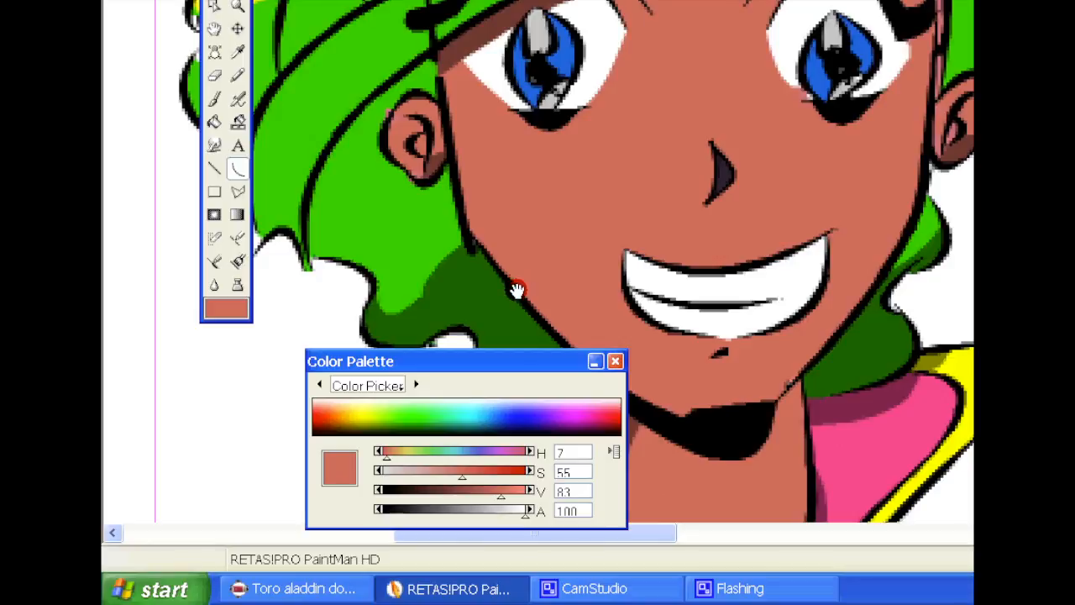
mouse_move(496, 497)
left_mouse_down()
mouse_move(467, 502)
mouse_move(518, 494)
mouse_move(465, 473)
mouse_move(432, 486)
left_mouse_up()
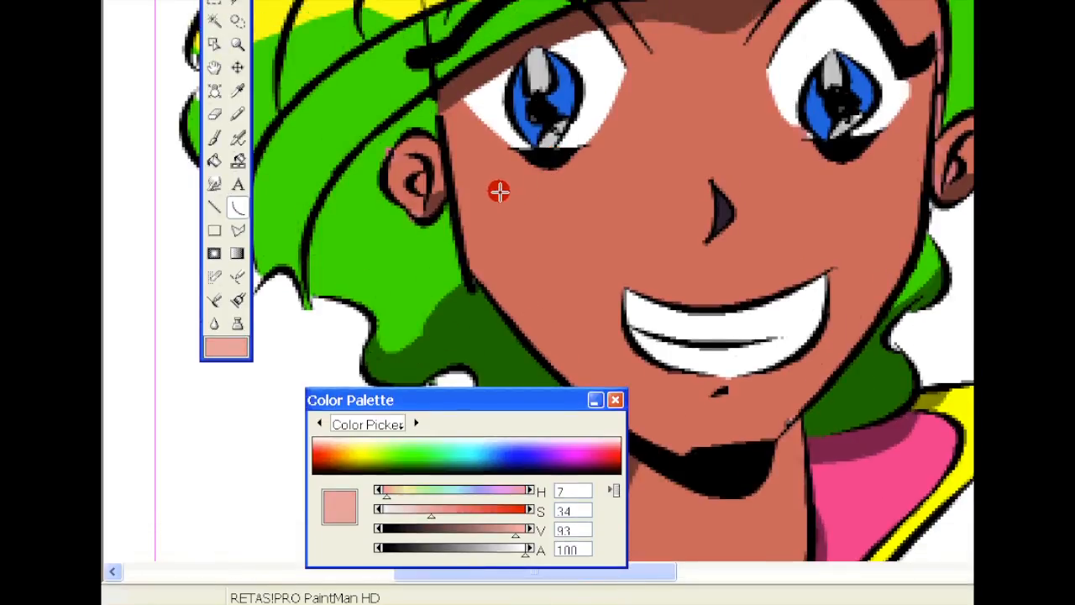
Draw curves enclosing a flat, elongated blush shape on the cheek beneath the left eye.
left_click_drag(497, 153, 579, 152)
mouse_move(579, 190)
left_mouse_down()
mouse_move(612, 202)
mouse_move(519, 204)
left_mouse_up()
left_click(614, 185)
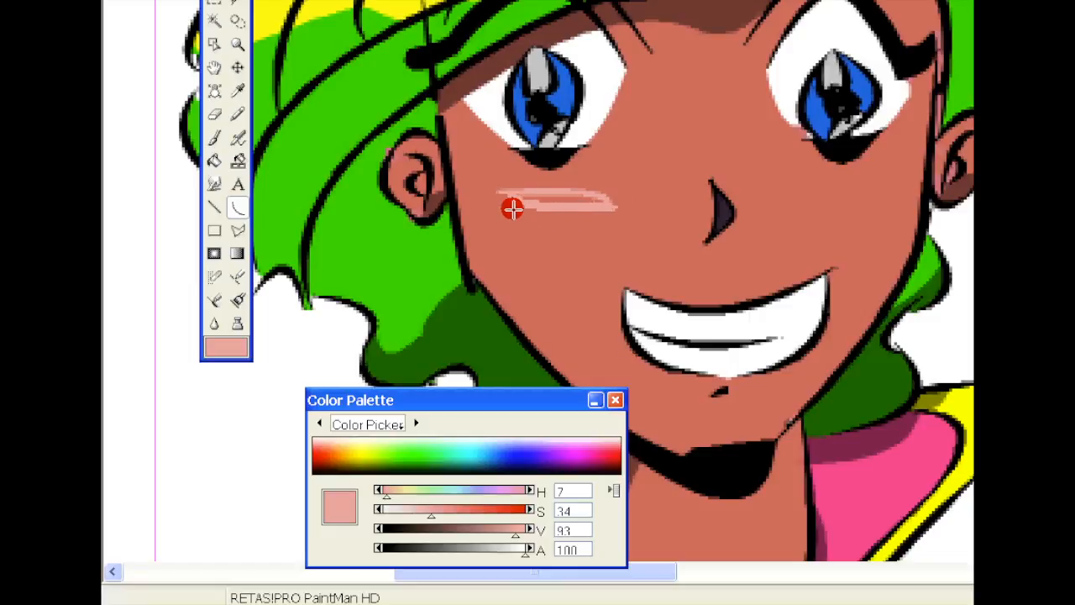
left_click(555, 205)
Draw a matching closed blush outline on the cheek beneath the right eye.
left_click_drag(786, 189, 869, 181)
left_click_drag(752, 182, 771, 179)
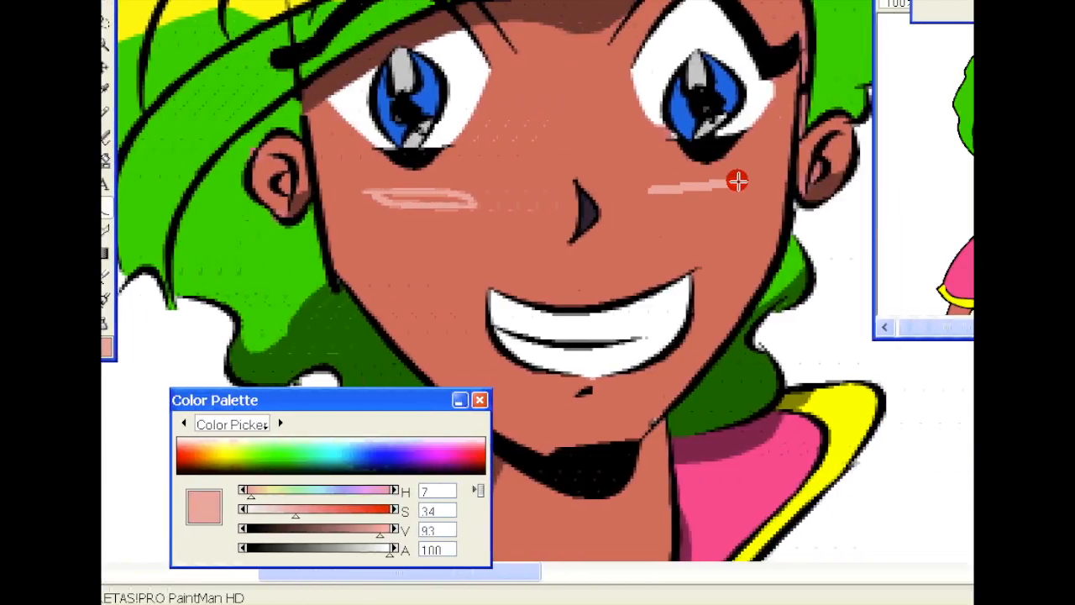
left_click(756, 168)
left_click_drag(670, 193, 739, 182)
left_click(735, 200)
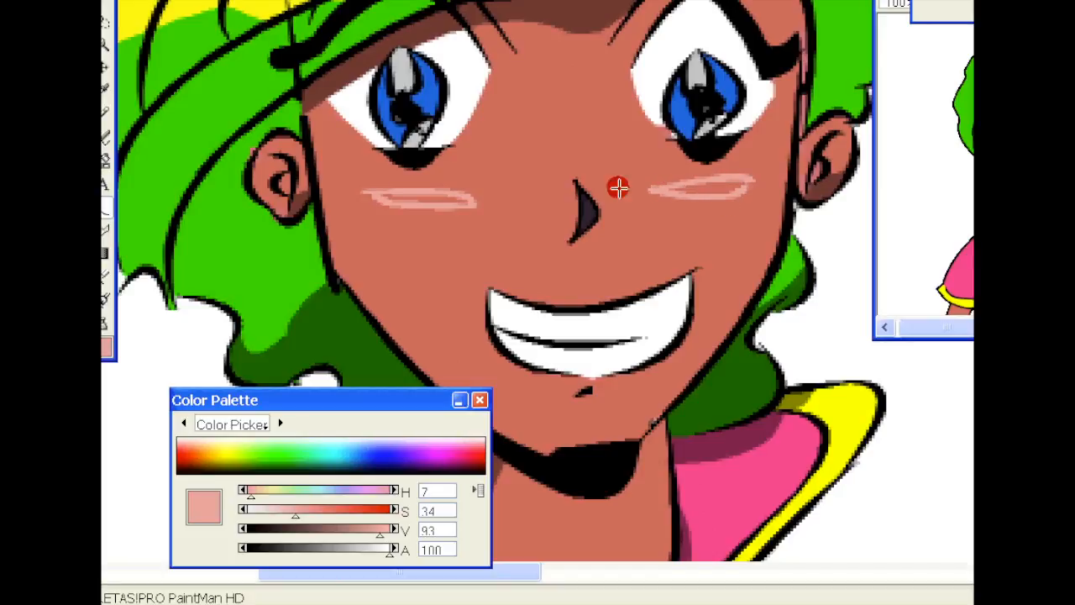
Fill both cheek outlines with the light skin tone and soften them into blurred blush patches.
key("f")
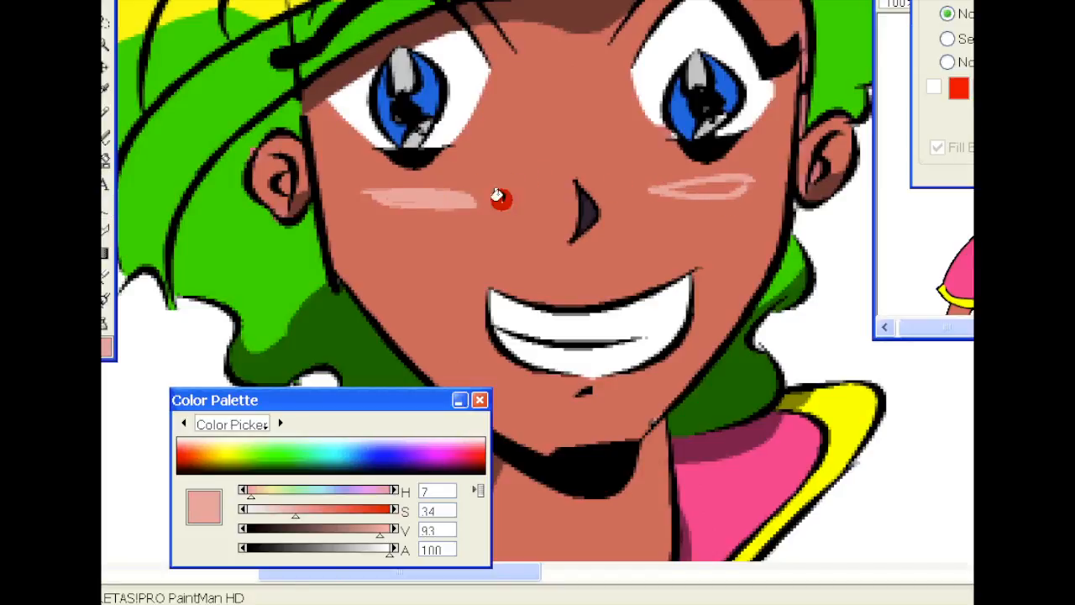
left_click(689, 180)
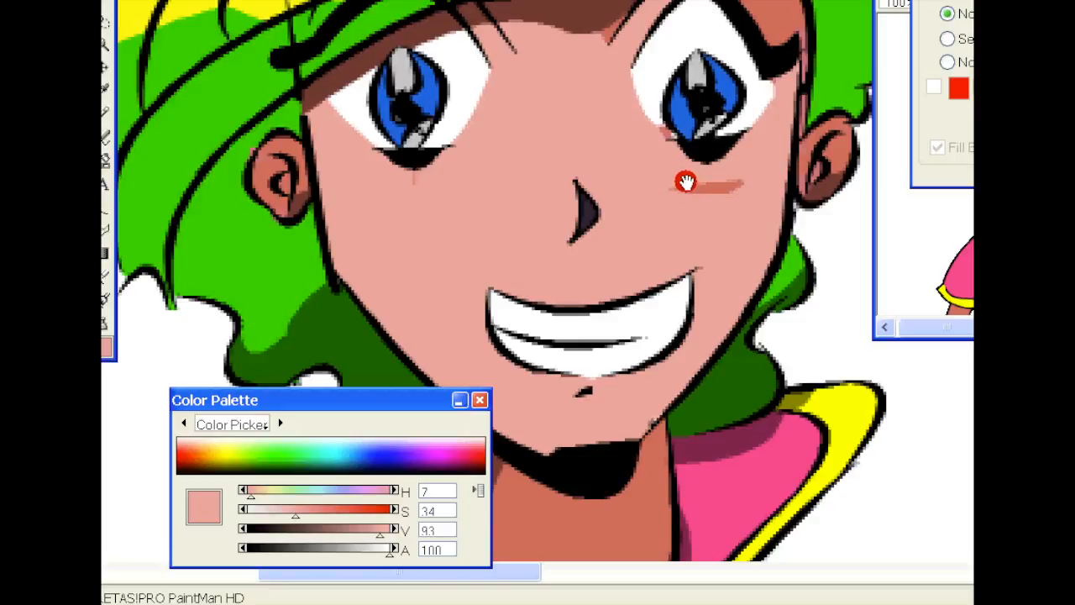
key("ctrl+z")
left_click(690, 184)
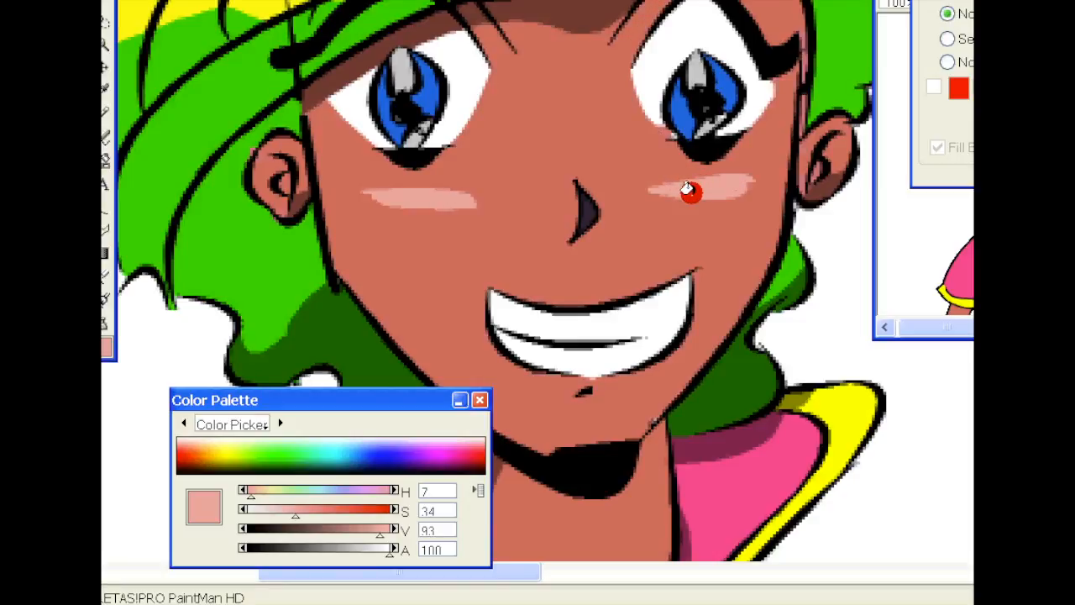
key("b")
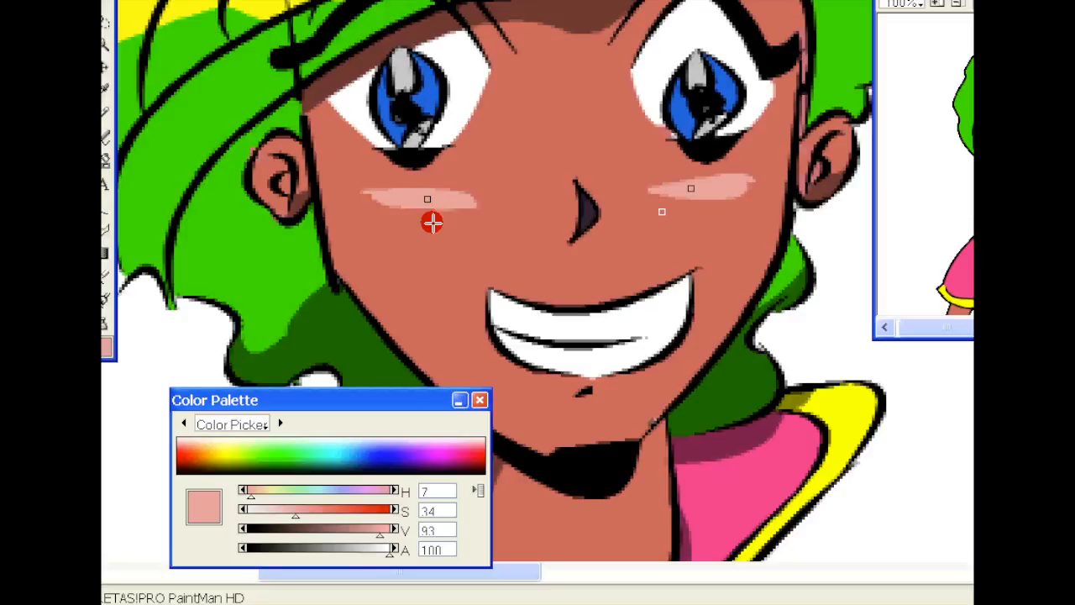
key("Return")
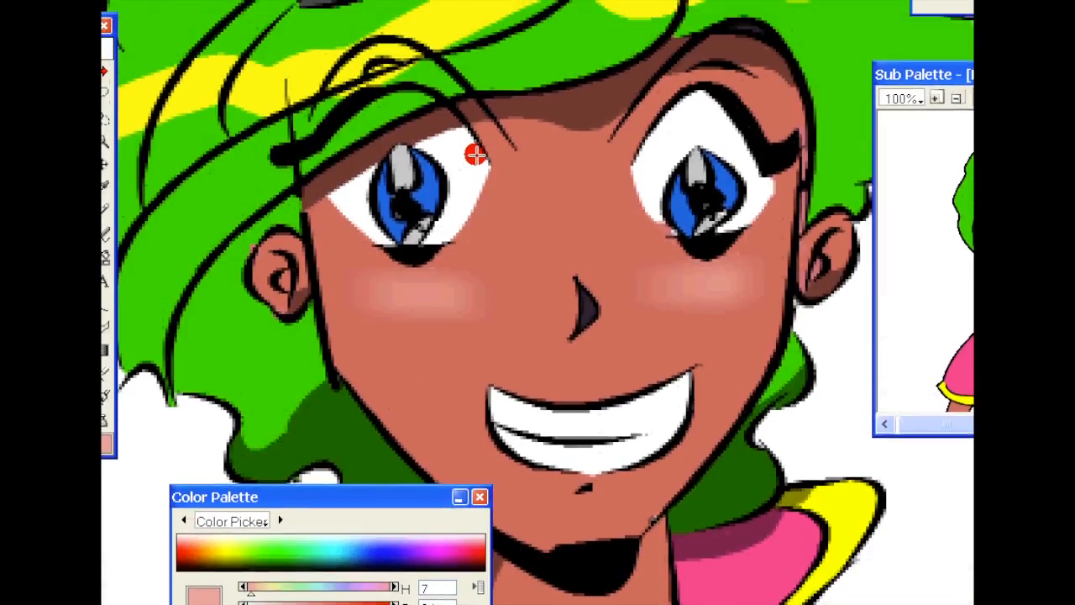
Examine the whole surprised head next to the L003 reference image.
key("ctrl+space")
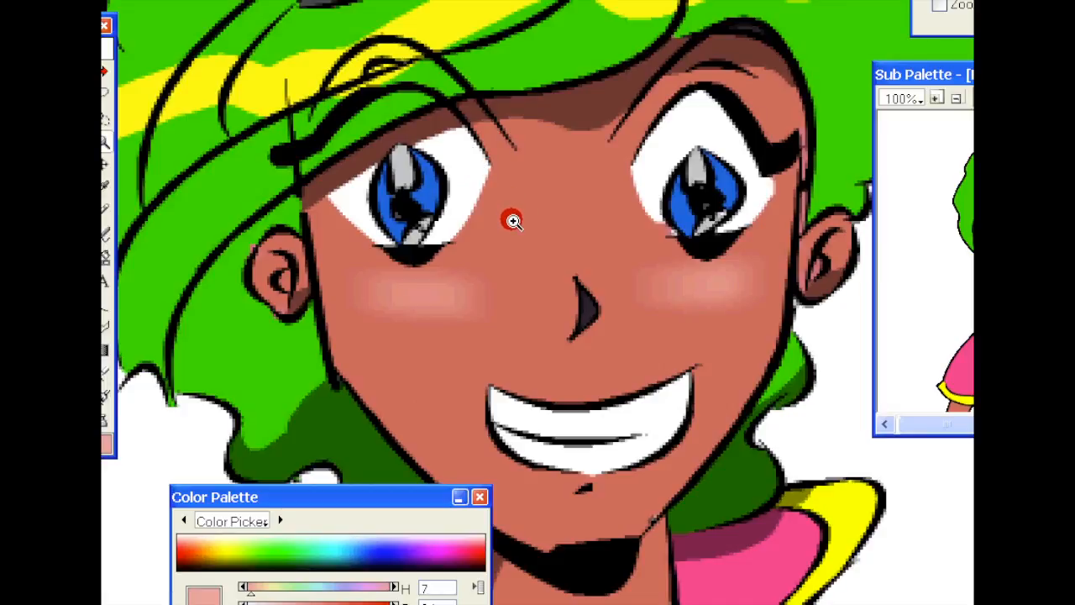
left_click(507, 218)
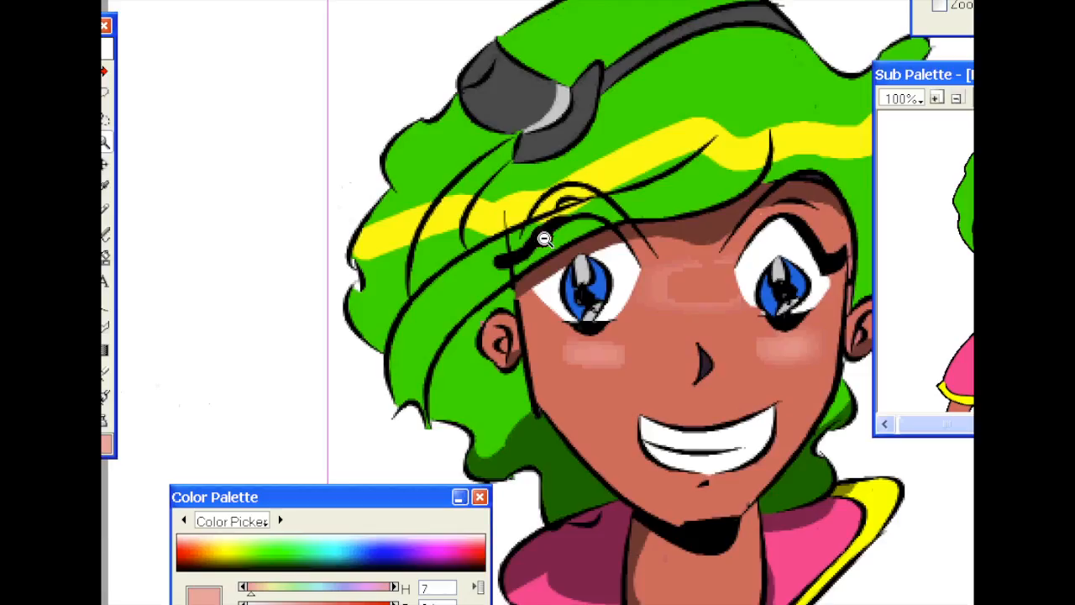
left_click(573, 244)
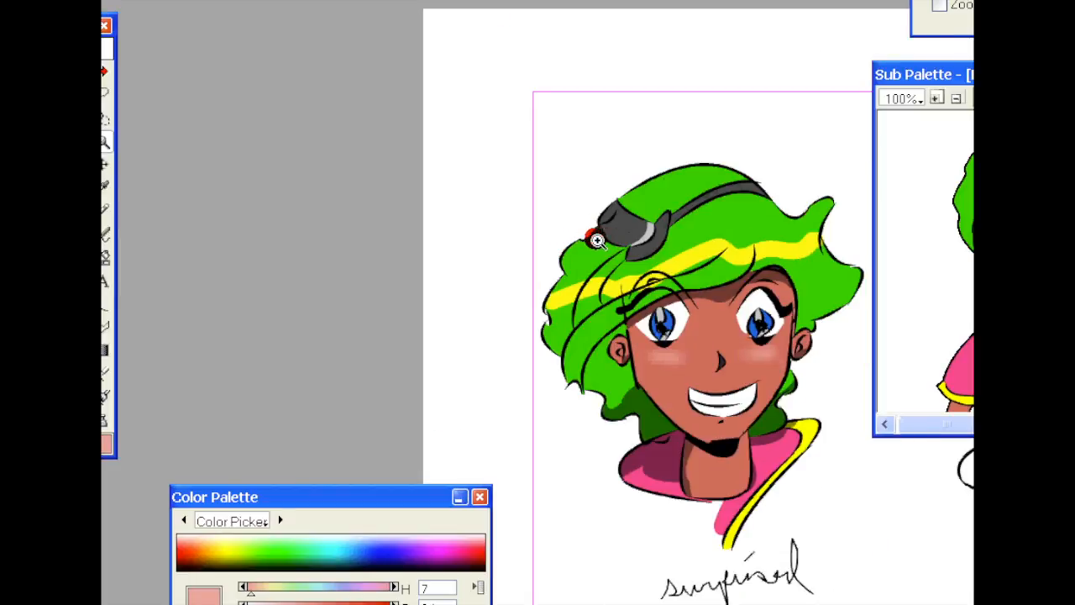
mouse_move(628, 242)
left_mouse_down()
mouse_move(456, 180)
mouse_move(431, 154)
left_mouse_up()
left_click_drag(518, 176, 404, 147)
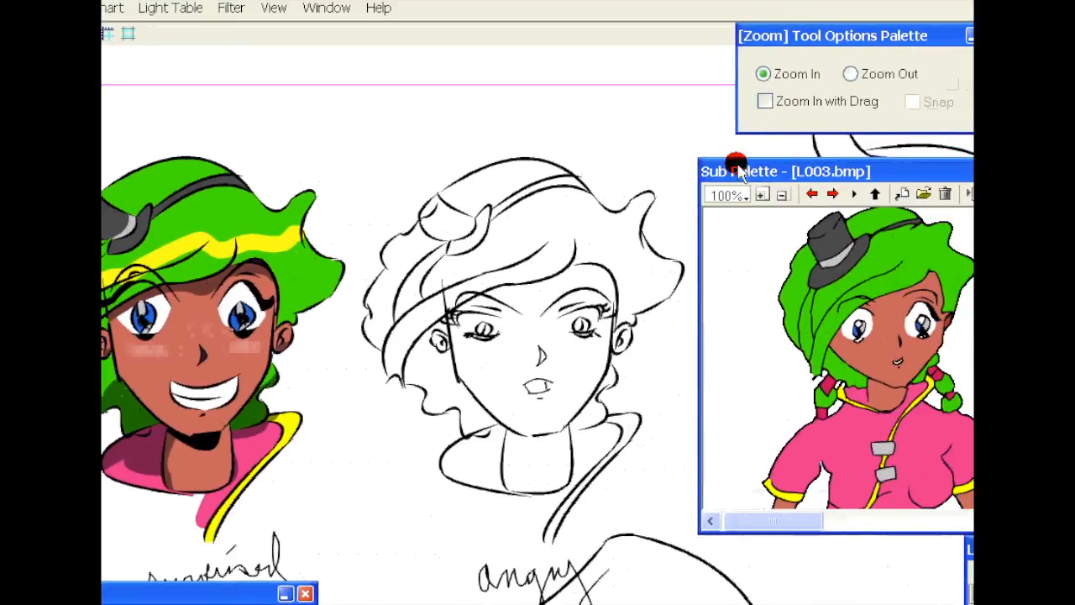
left_click_drag(875, 84, 642, 87)
left_click_drag(469, 168, 420, 156)
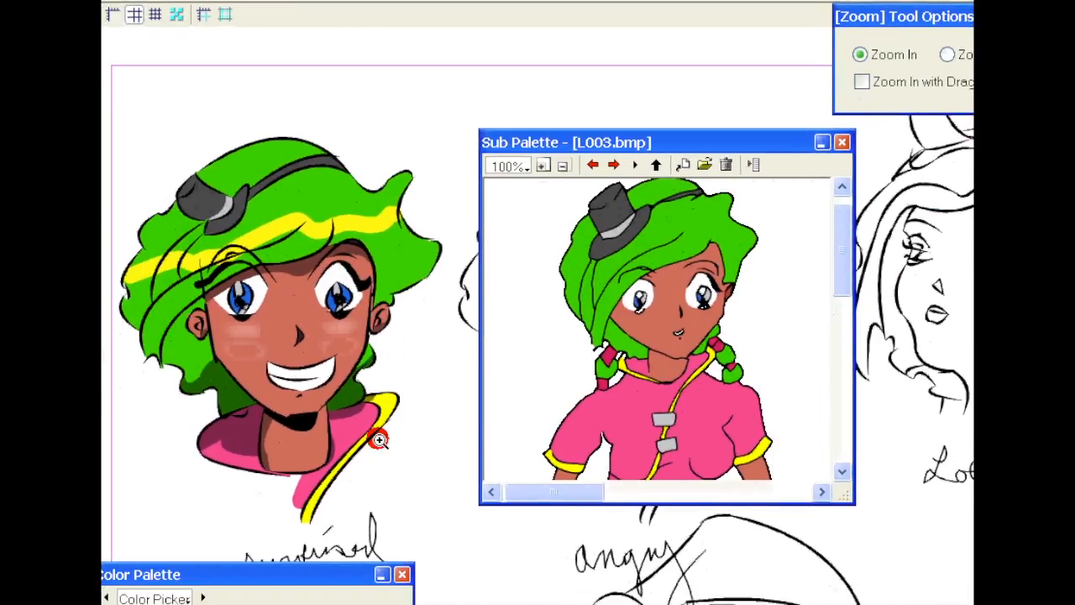
Sample the dark gray of the small top hat and darken it to H 0, S 0, V 12.
key("u")
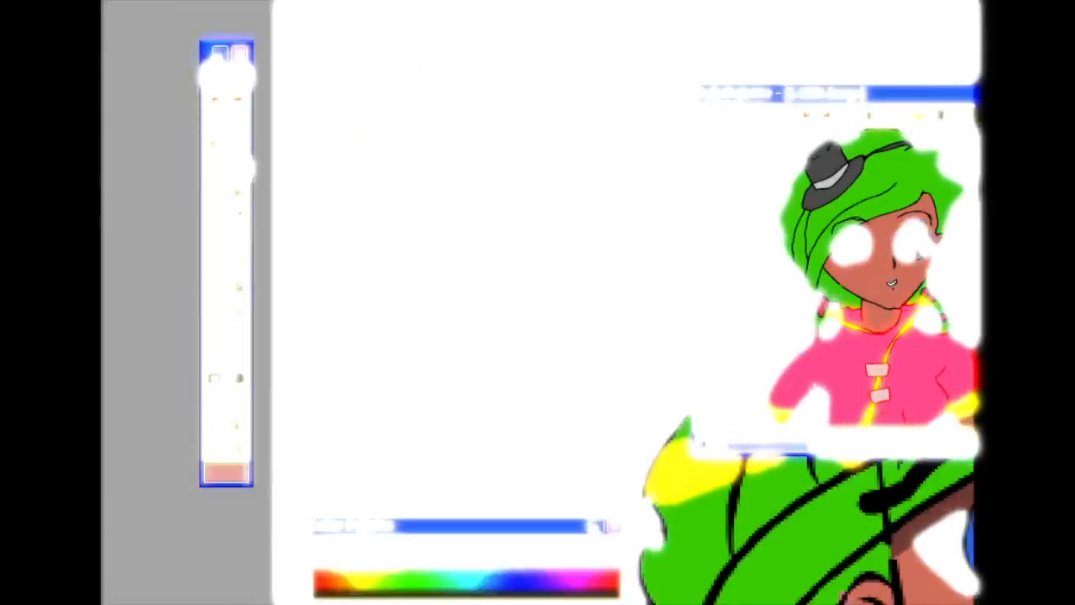
left_click(607, 305)
left_click_drag(520, 290, 434, 284)
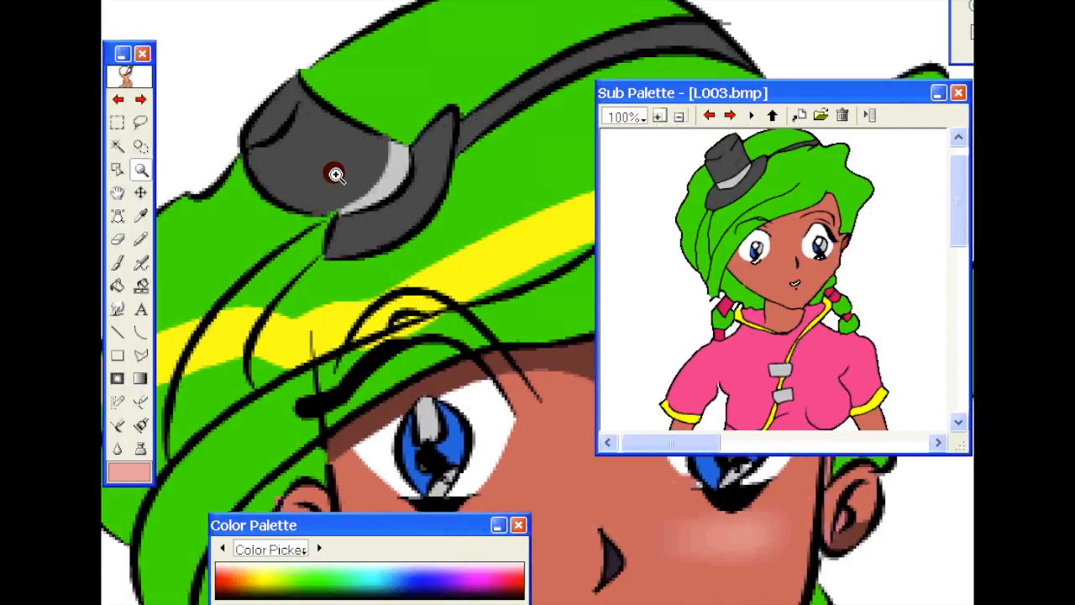
key("i")
left_click(332, 160)
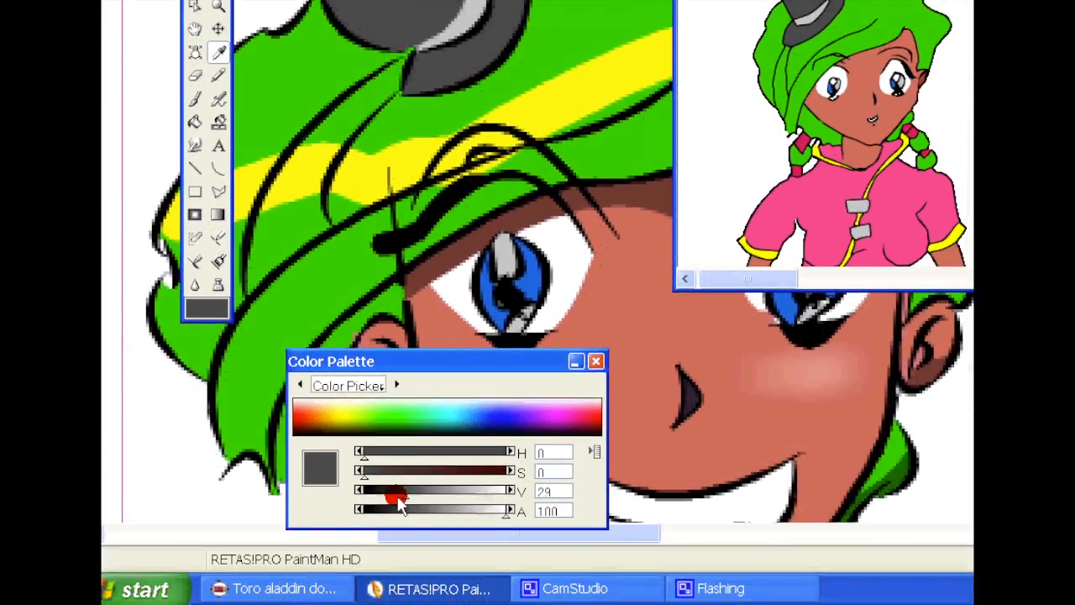
left_click_drag(401, 495, 379, 497)
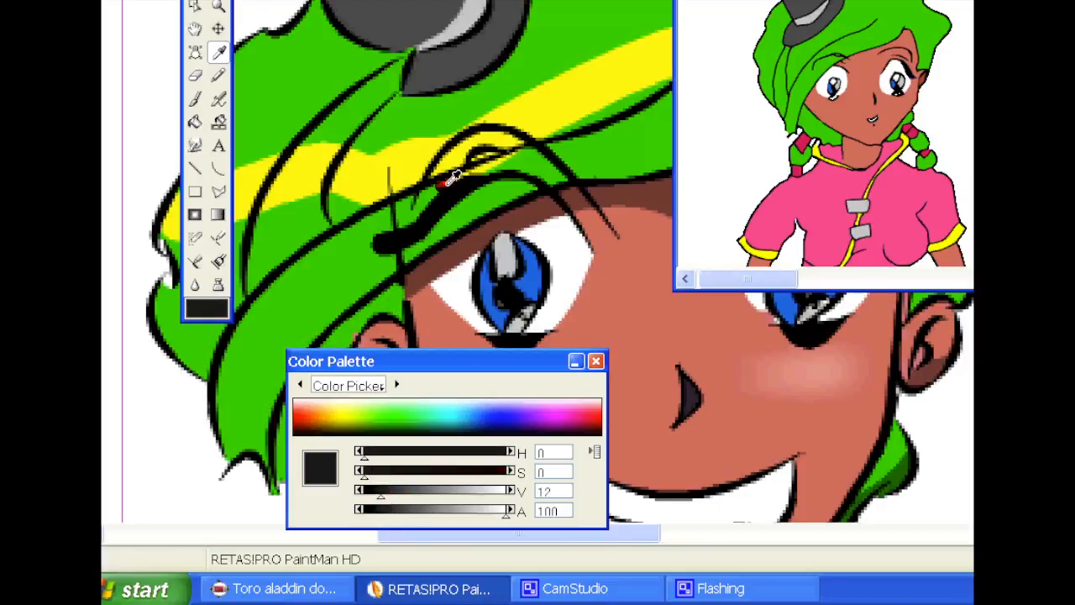
Draw a shadow curve across the lower tip of the hat brim and fill the enclosed end with near-black gray.
key("c")
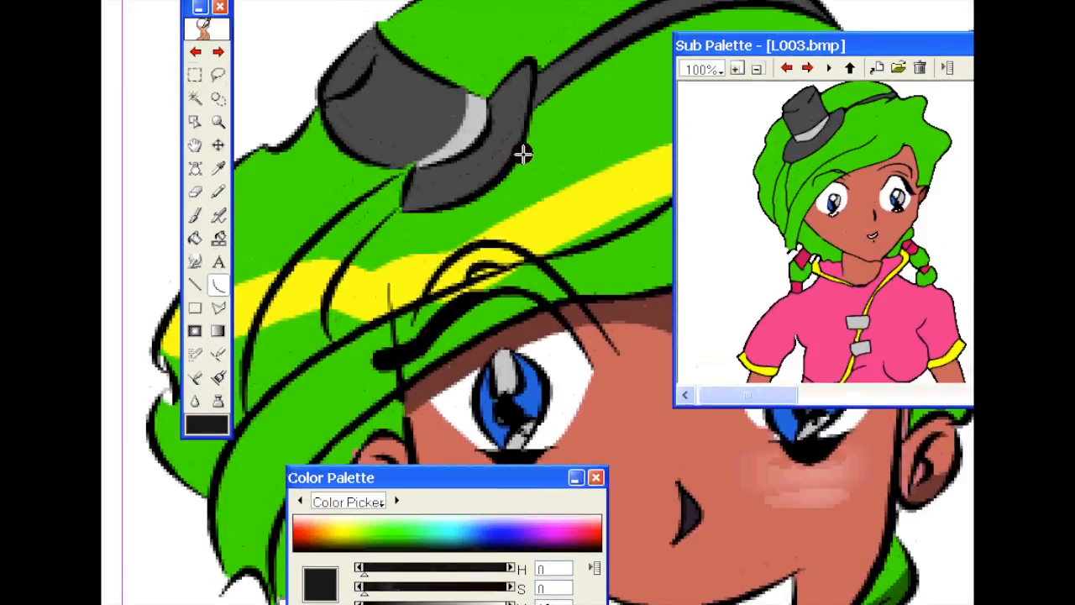
left_click_drag(514, 98, 414, 142)
left_click_drag(414, 202, 401, 201)
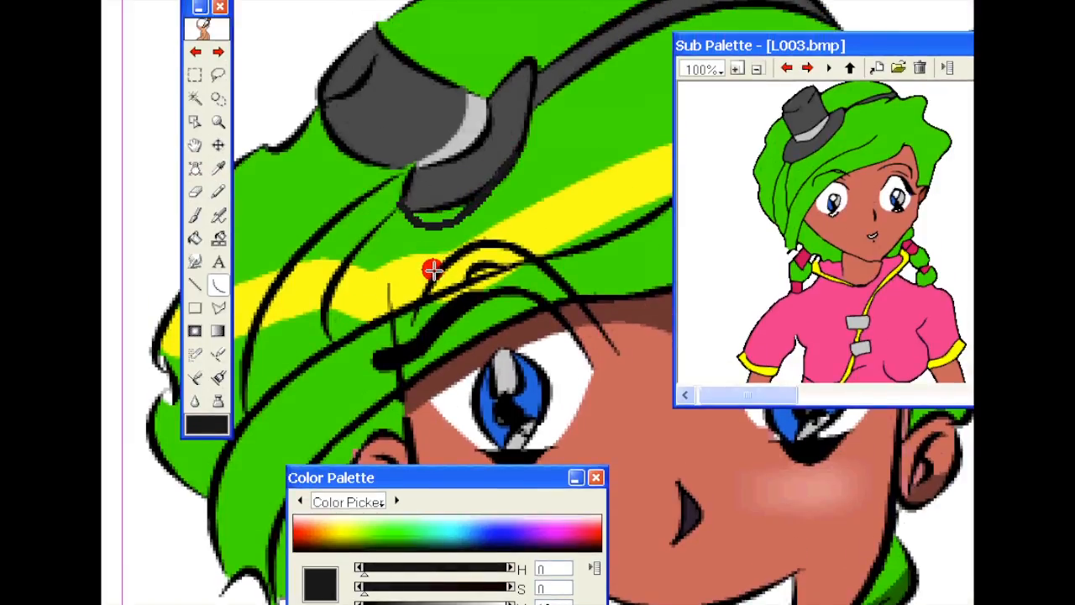
left_click(396, 281)
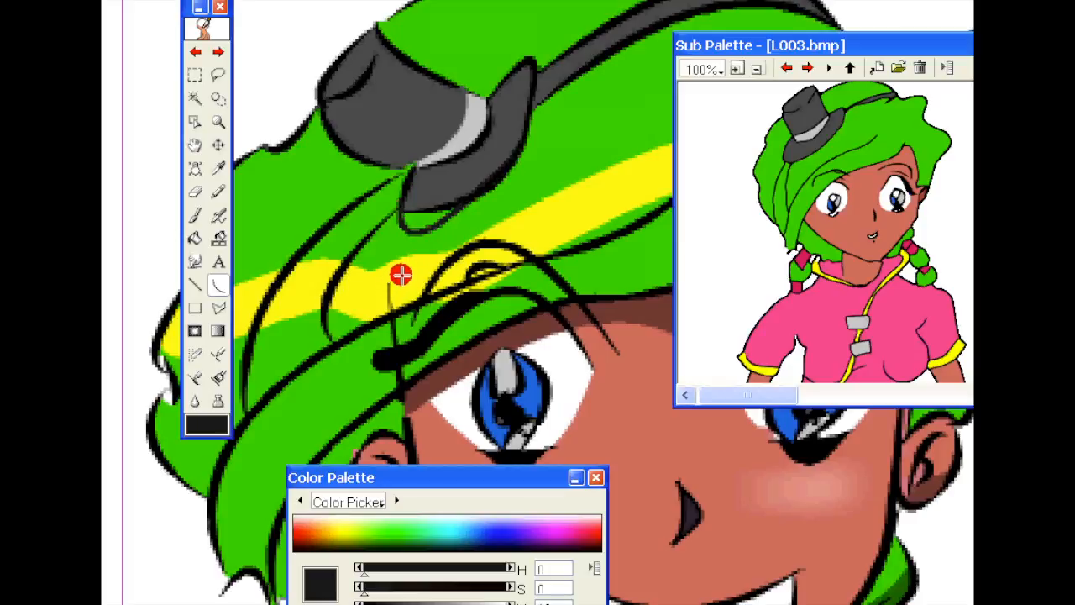
key("g")
left_click(416, 217)
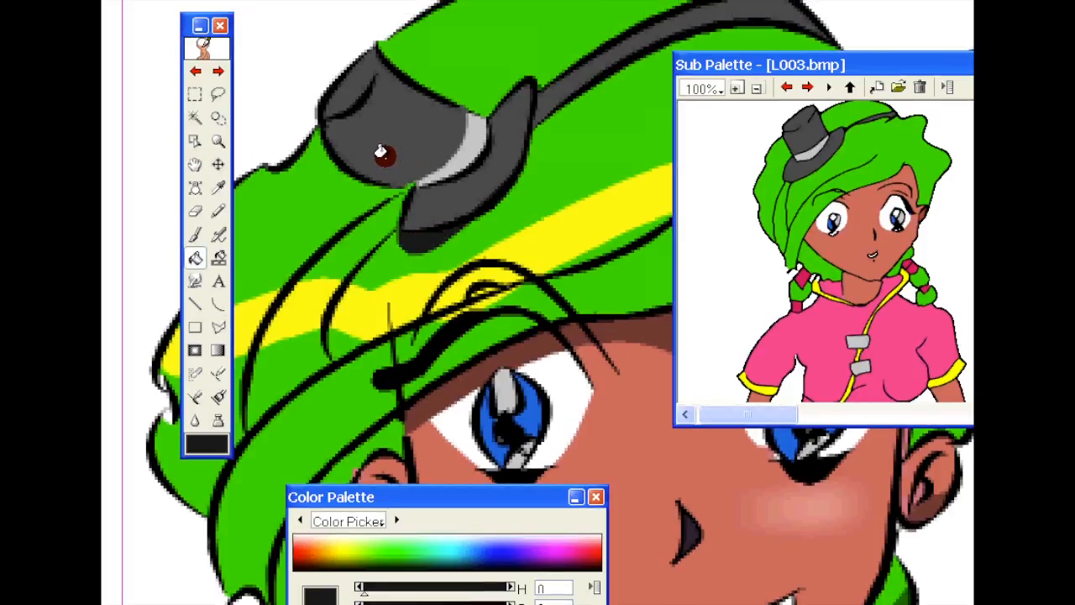
Draw a shadow curve along the underside of the hat crown and fill the enclosed area with near-black gray.
key("c")
left_click_drag(341, 116, 394, 148)
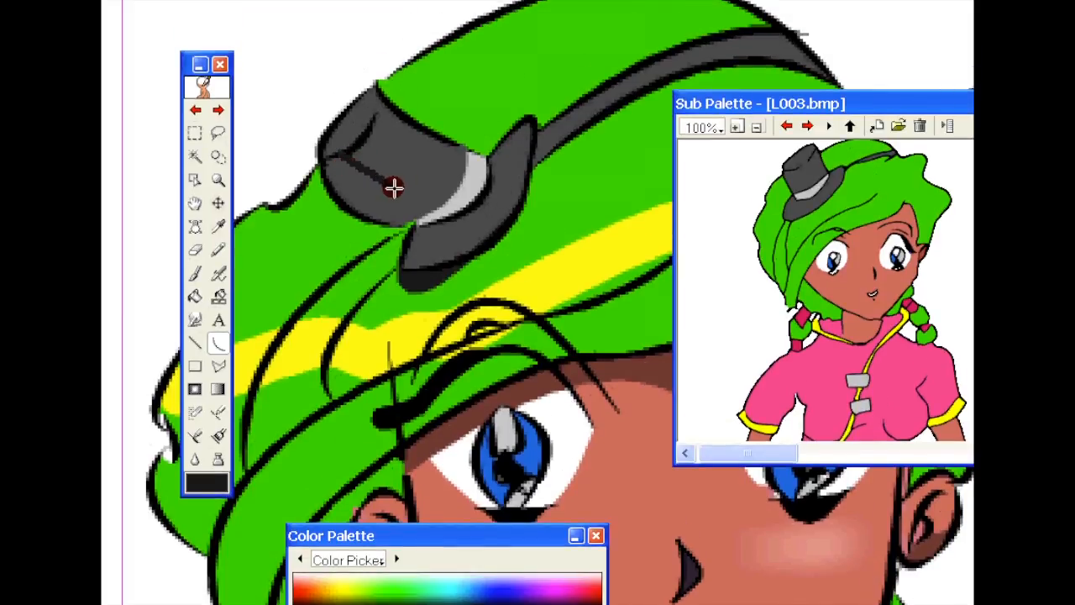
mouse_move(394, 186)
left_mouse_down()
mouse_move(377, 199)
mouse_move(396, 185)
mouse_move(436, 185)
mouse_move(443, 201)
left_mouse_up()
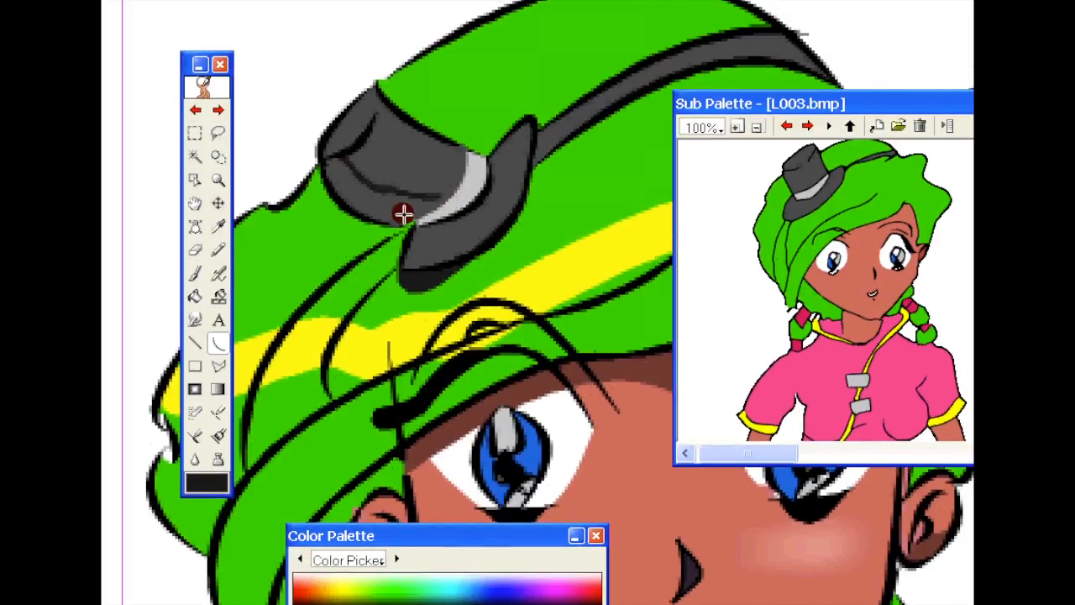
key("g")
left_click(353, 182)
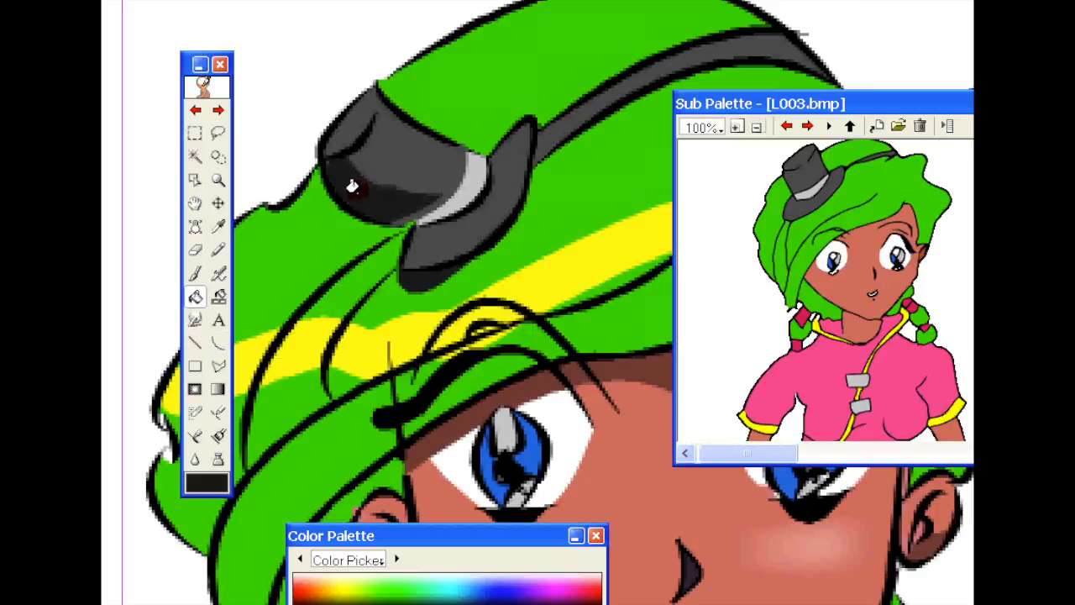
Try to extend the near-black shadow into the crown's lower corner beside the light gray hat band.
left_click(423, 204)
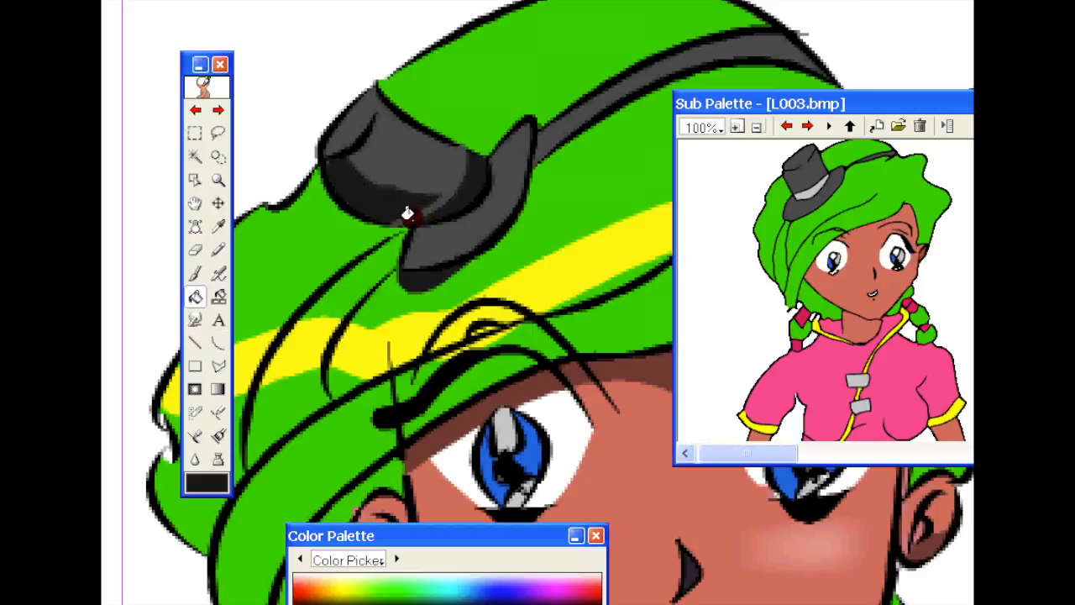
key("ctrl+z")
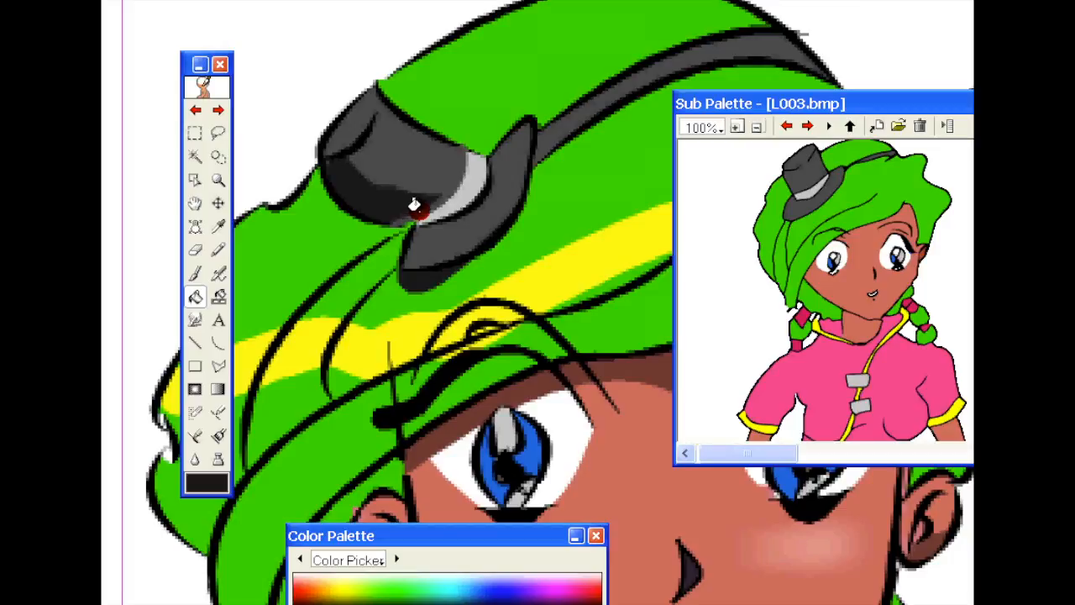
key("u")
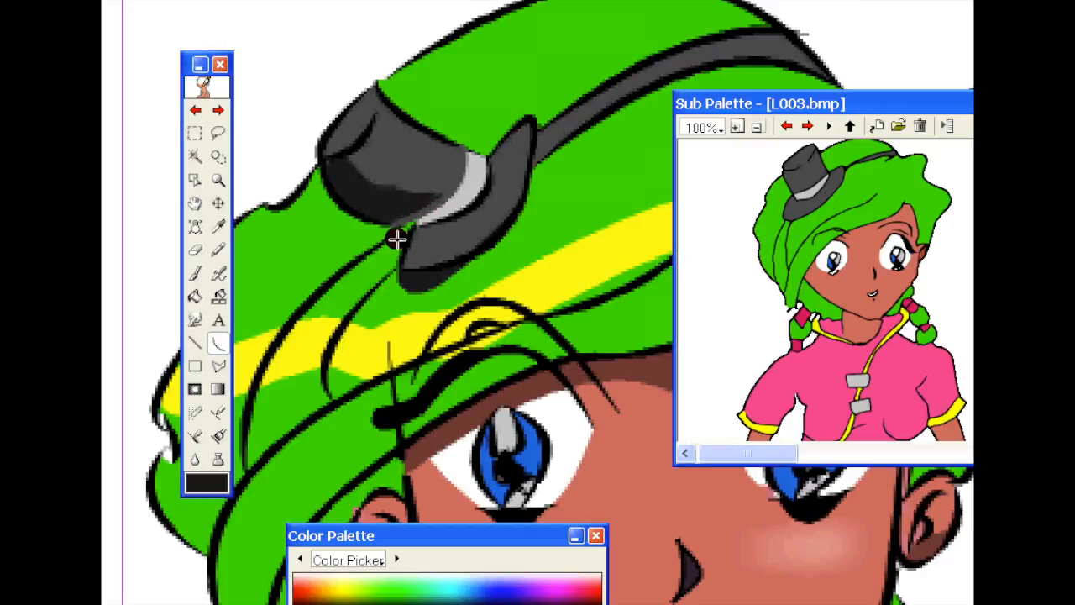
key("g")
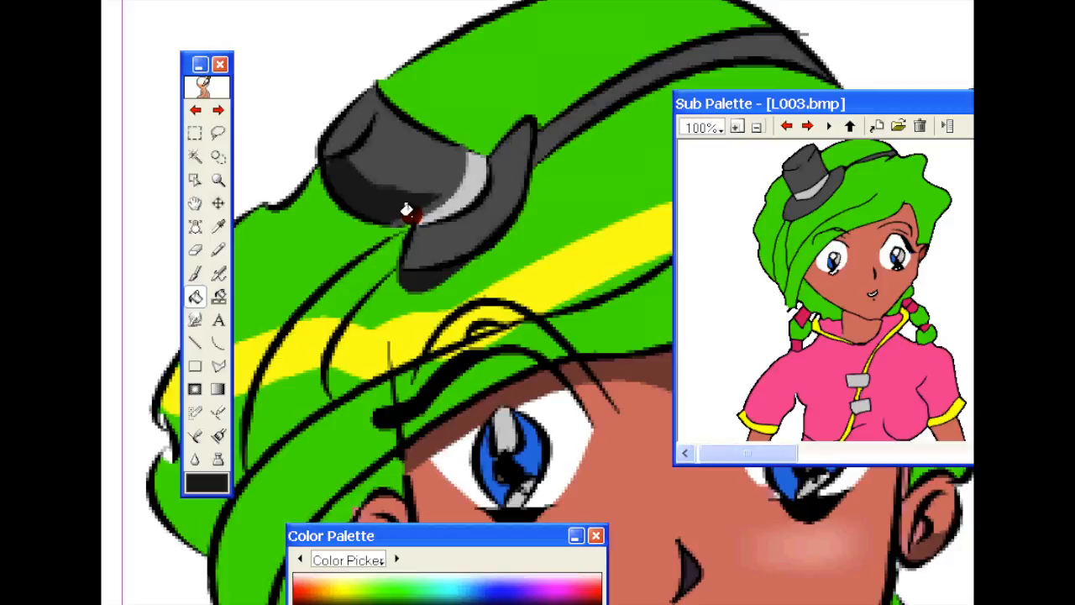
key("b")
left_click_drag(410, 217, 427, 205)
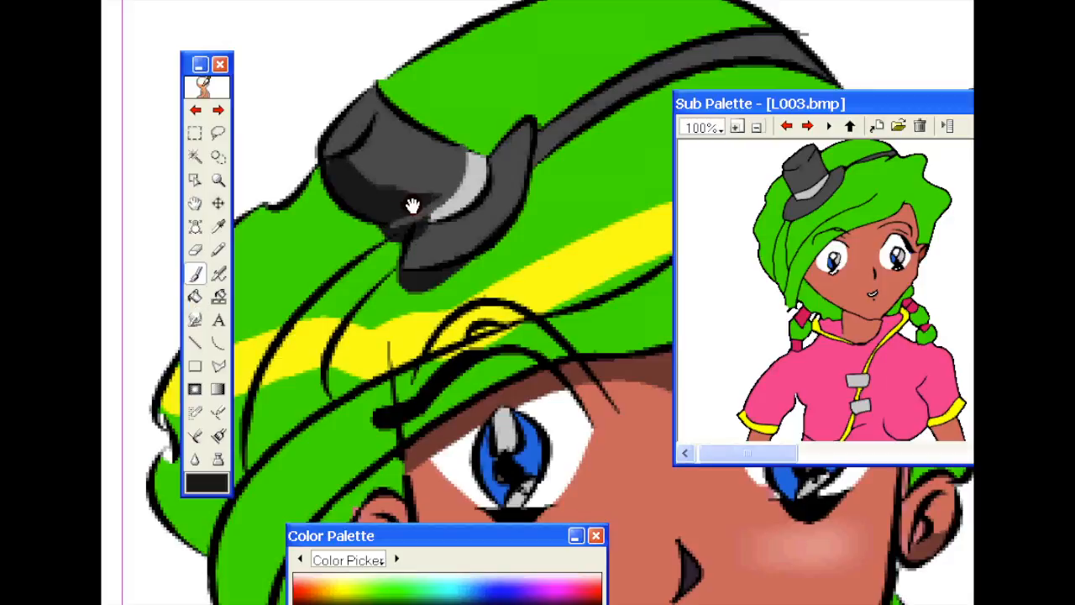
key("ctrl+z")
key("g")
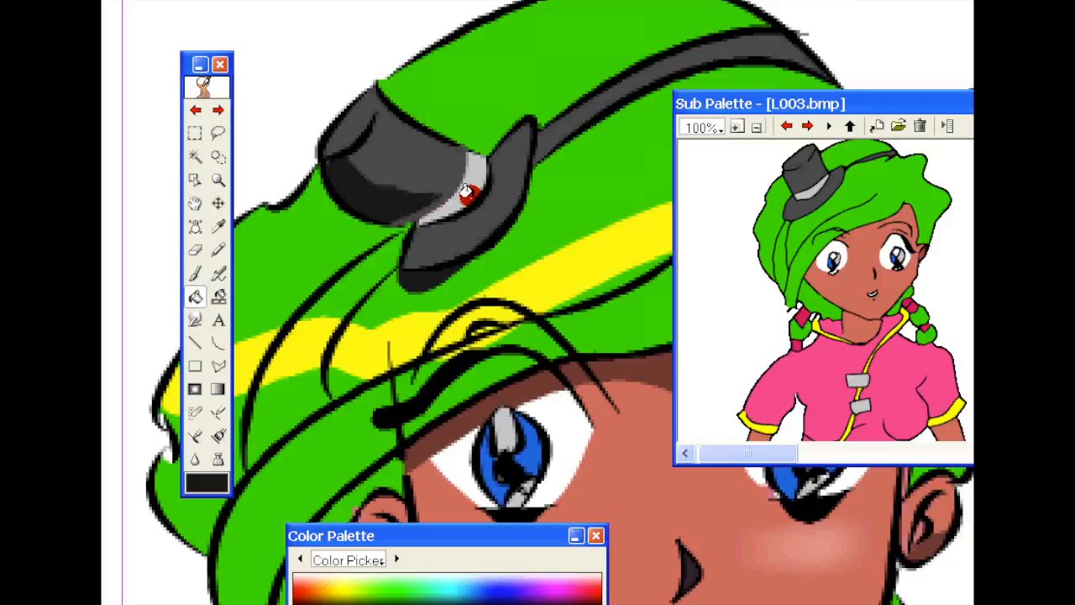
key("c")
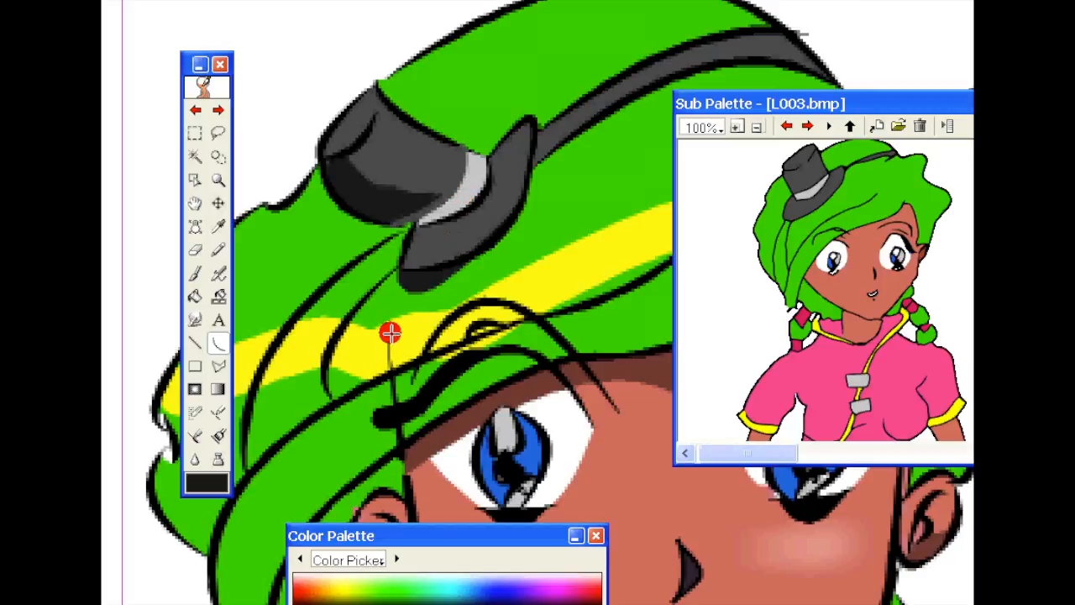
Sample the base hair green and brighten it to H 109, S 100, V 96.
left_click_drag(377, 347, 470, 226)
key("i")
left_click(372, 288)
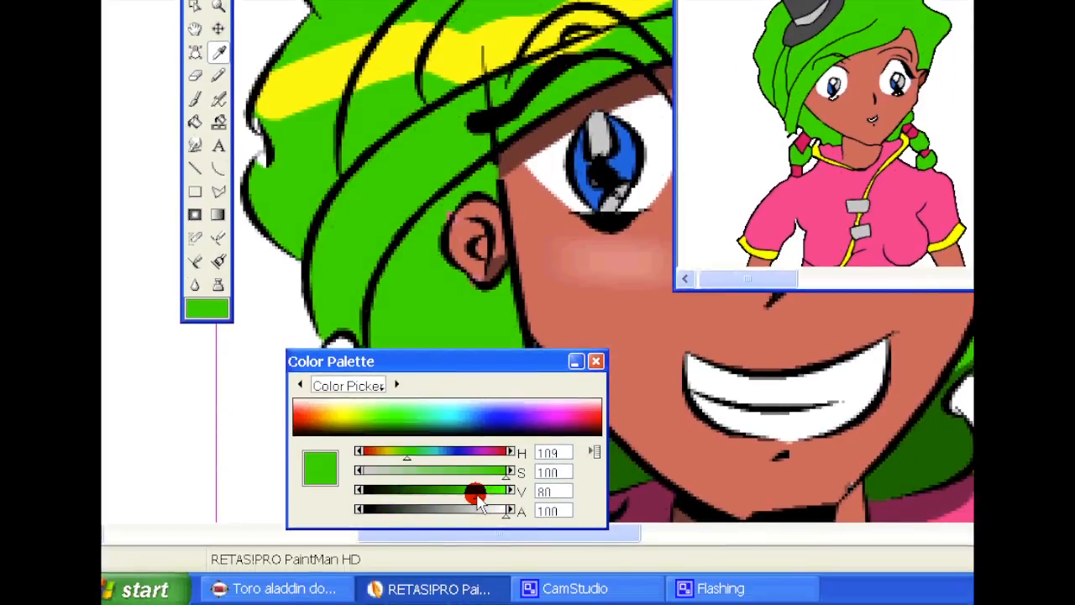
left_click_drag(476, 511, 498, 491)
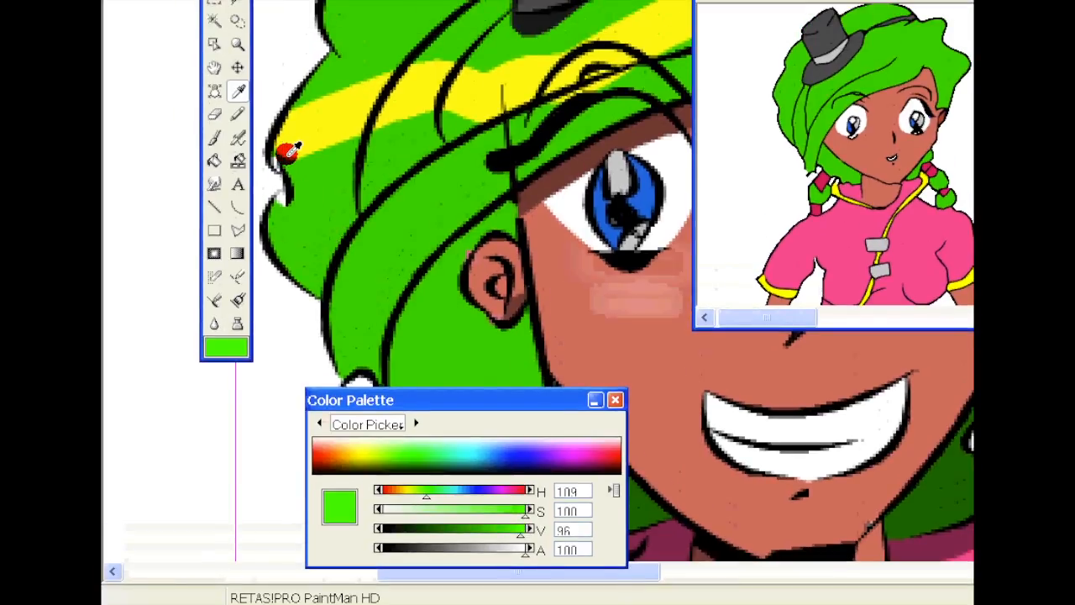
Fill the yellow highlight patches below the hat and around the raised eyebrow with the bright green.
key("g")
left_click(312, 83)
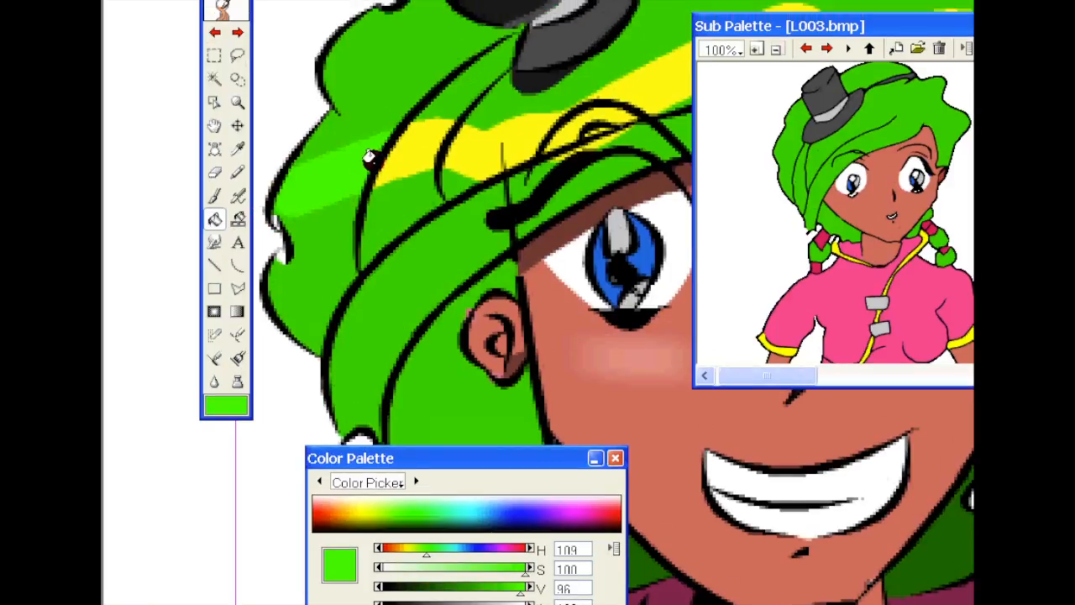
left_click(396, 148)
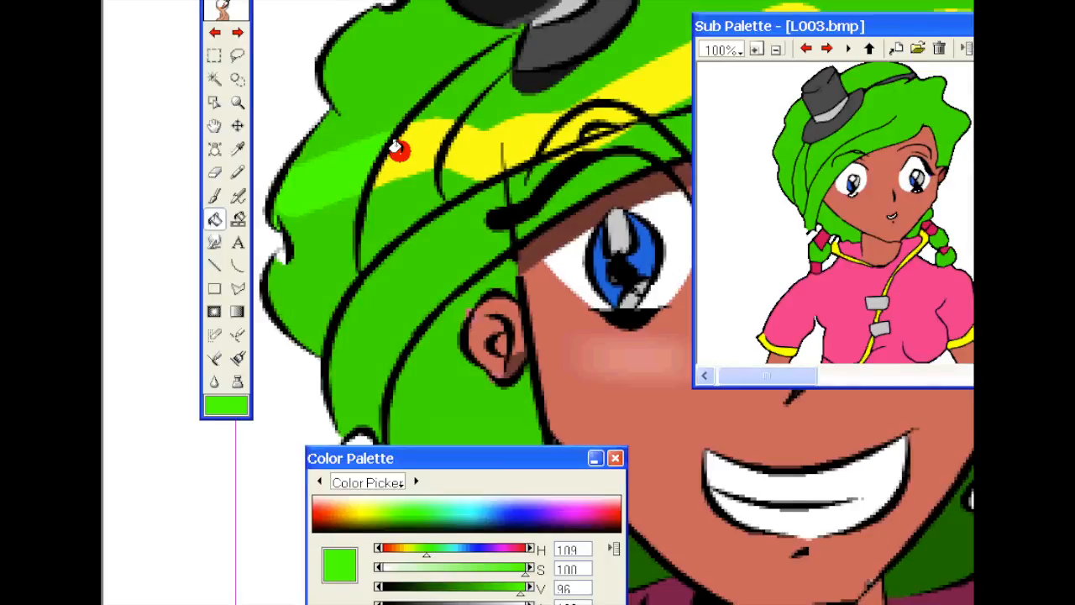
left_click(459, 147)
left_click(518, 129)
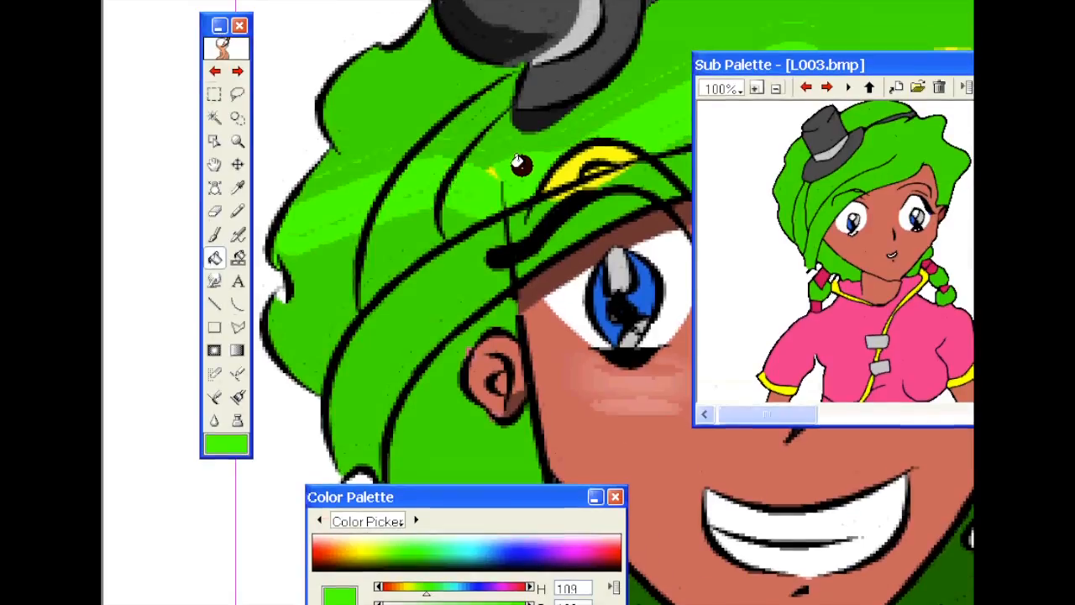
left_click(558, 159)
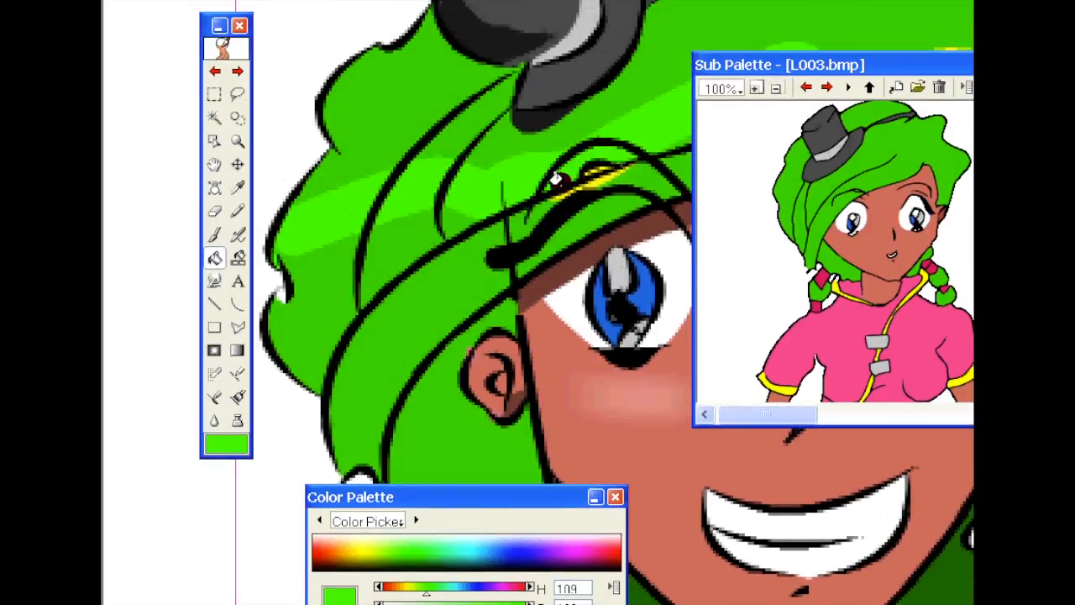
left_click(554, 189)
left_click(591, 173)
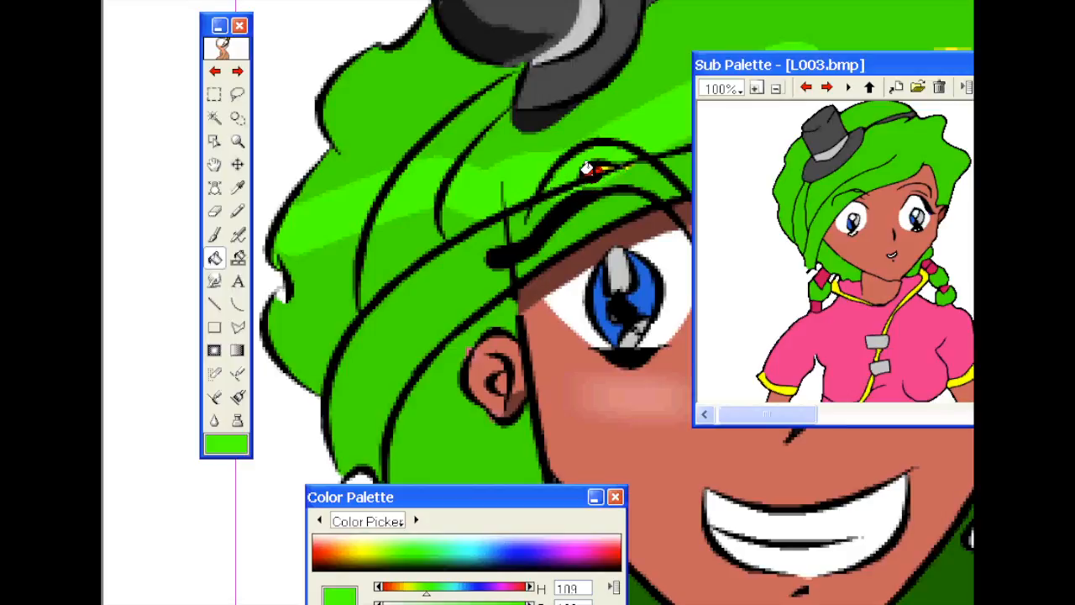
left_click(634, 165)
left_click(622, 158)
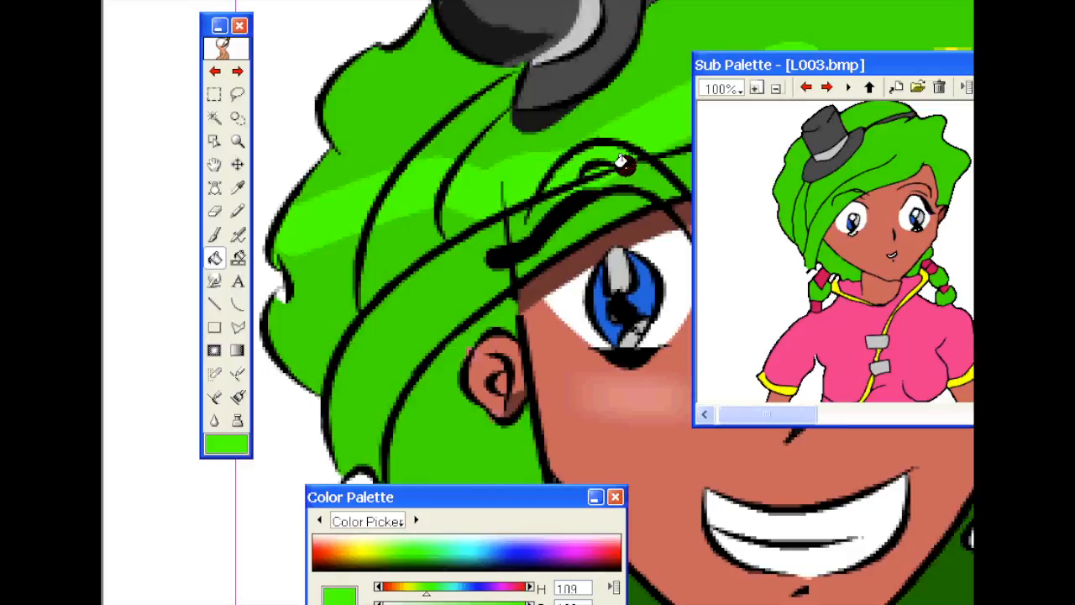
Fill the remaining yellow highlight sections across the bangs above the forehead and far eye with the bright green.
left_click_drag(619, 154, 360, 228)
left_click(502, 183)
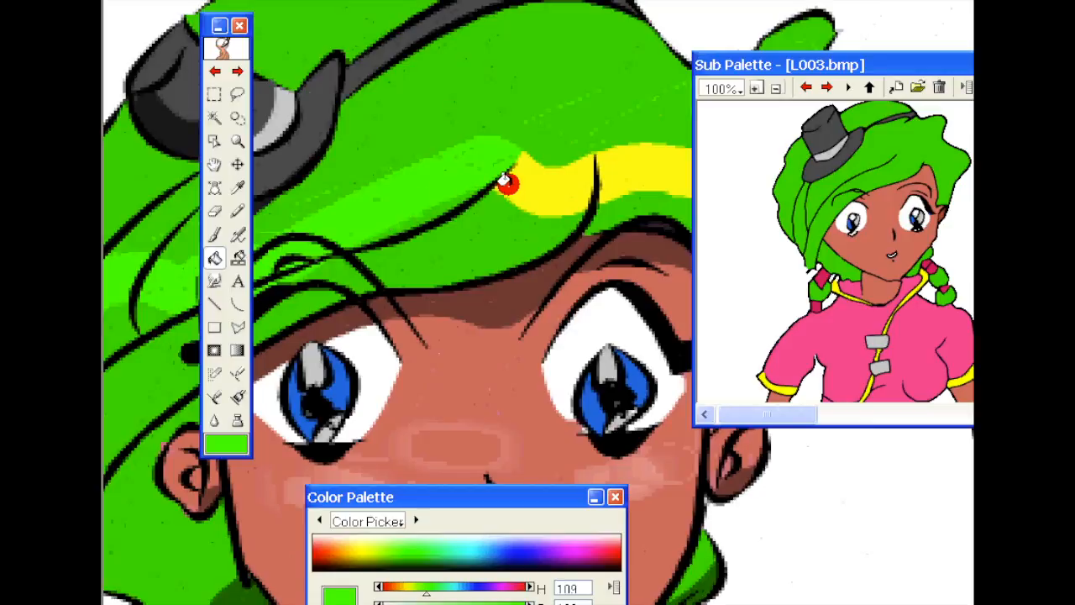
left_click_drag(540, 180, 408, 211)
left_click(444, 205)
left_click(641, 178)
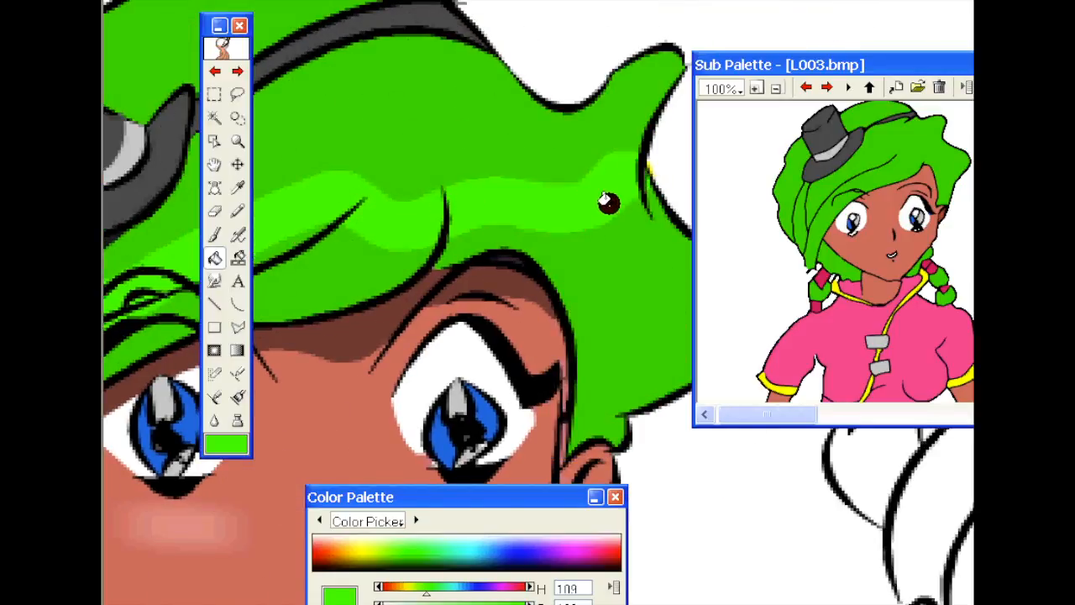
Sample the base hair green beside the small notch on the hair's outer edge.
left_click_drag(264, 235, 538, 171)
left_click_drag(461, 199, 545, 154)
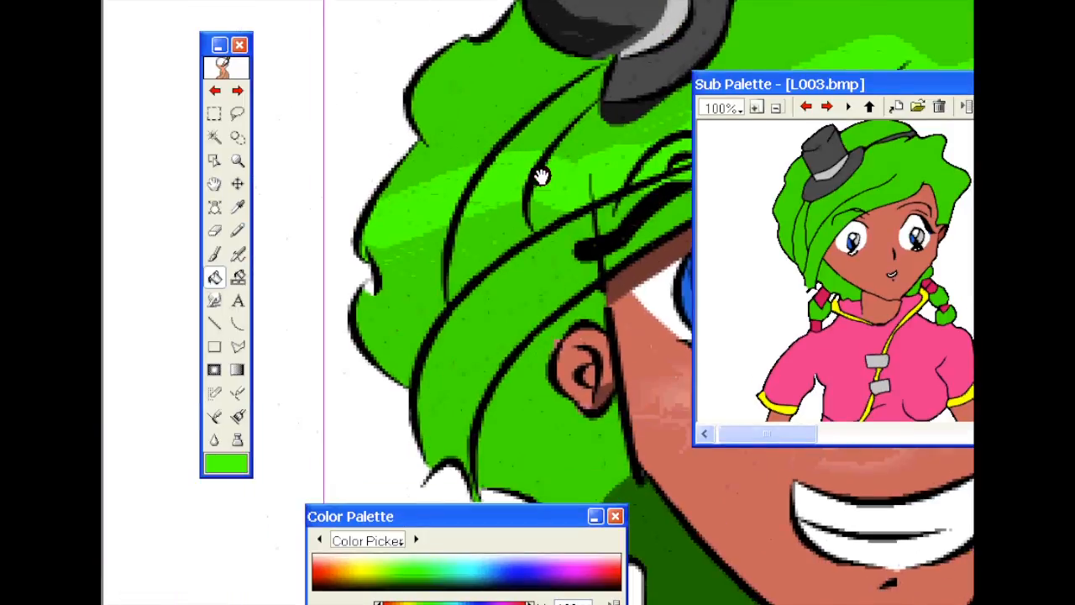
left_click_drag(429, 235, 474, 188)
key("alt")
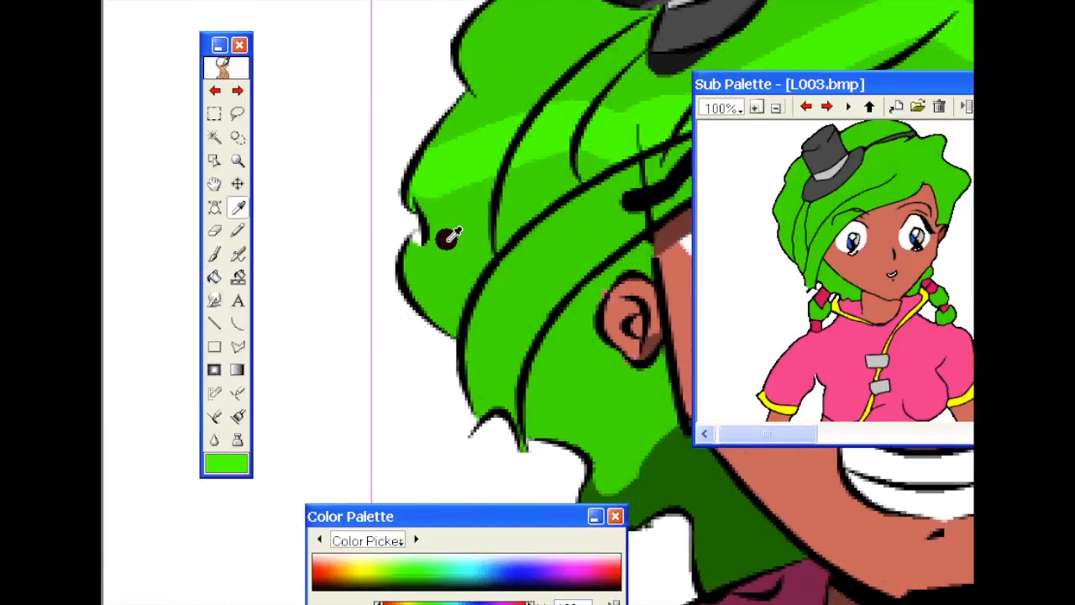
left_click(452, 235, "alt")
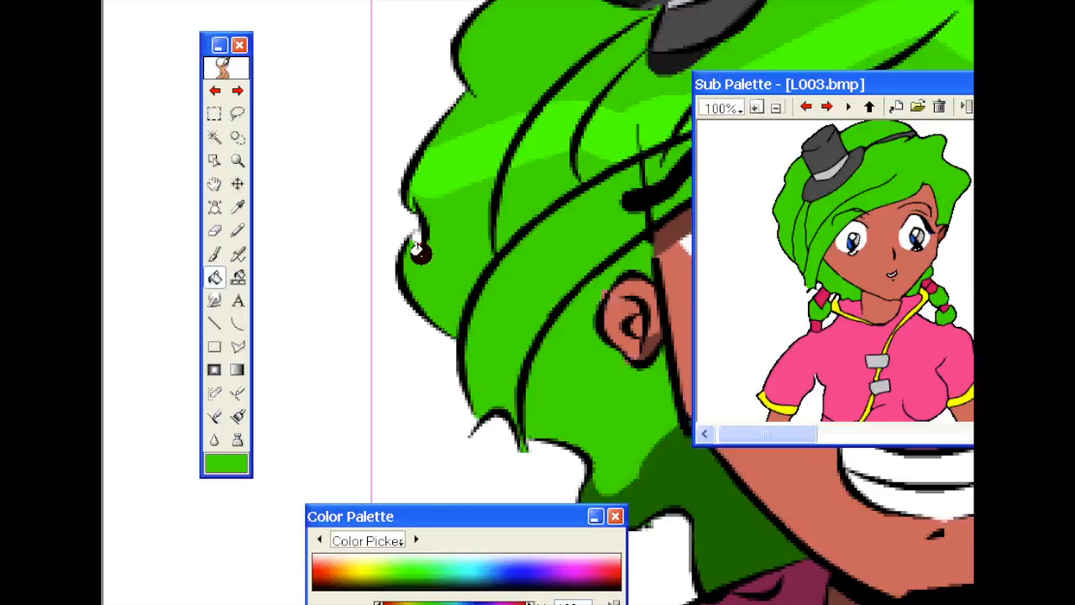
Examine the whole surprised head beside the L003 reference image, and switch to CamStudio.
key("space")
left_click_drag(422, 200, 395, 212)
key("ctrl+space")
left_click(424, 236)
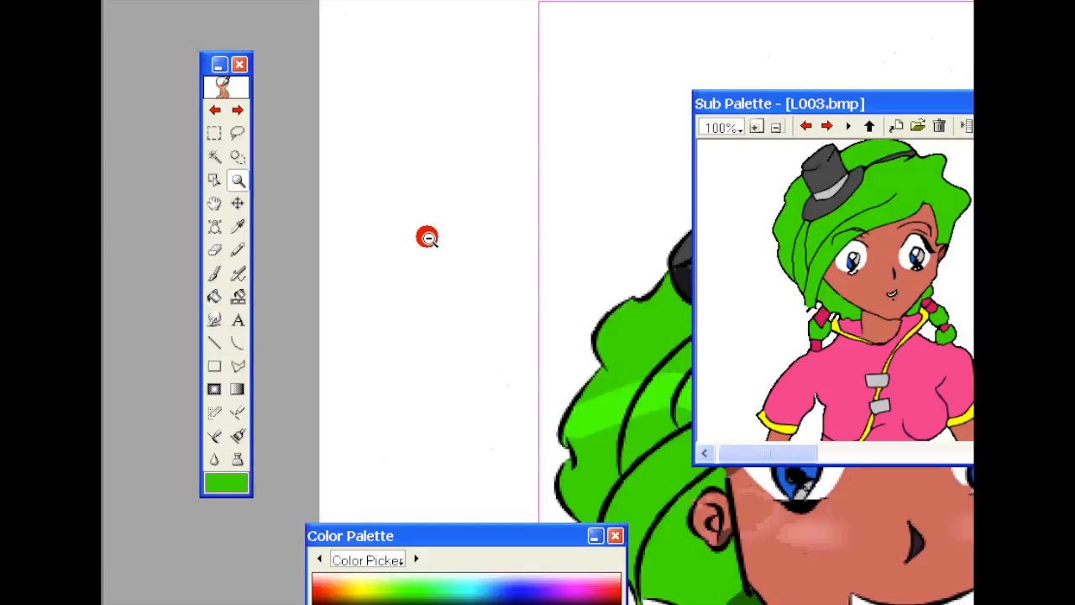
left_click(642, 361)
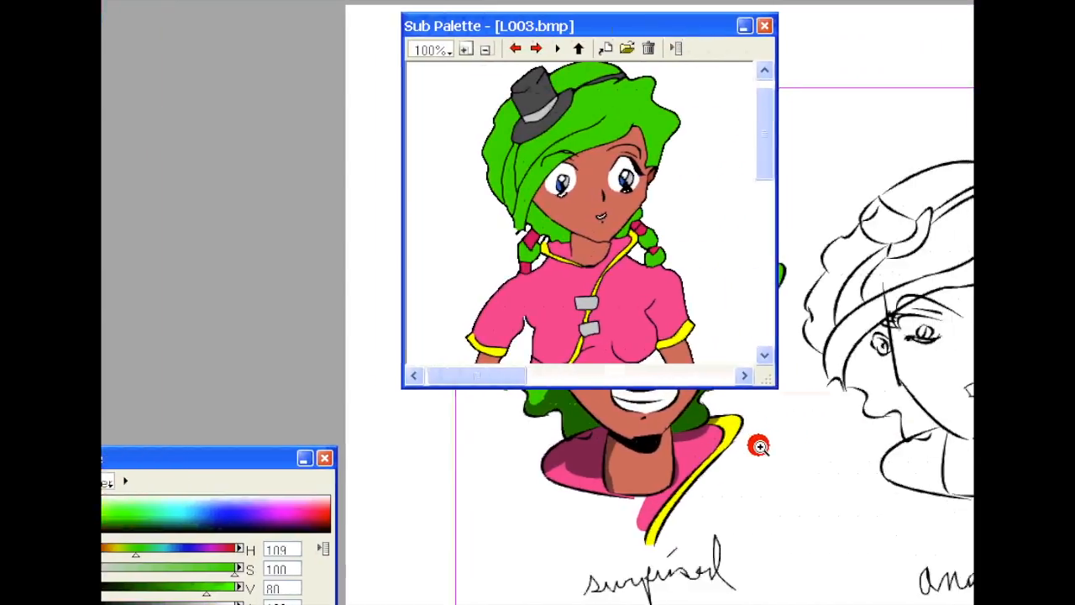
mouse_move(761, 442)
left_mouse_down()
mouse_move(586, 428)
mouse_move(488, 377)
left_mouse_up()
mouse_move(504, 428)
left_mouse_down()
mouse_move(472, 373)
mouse_move(425, 338)
left_mouse_up()
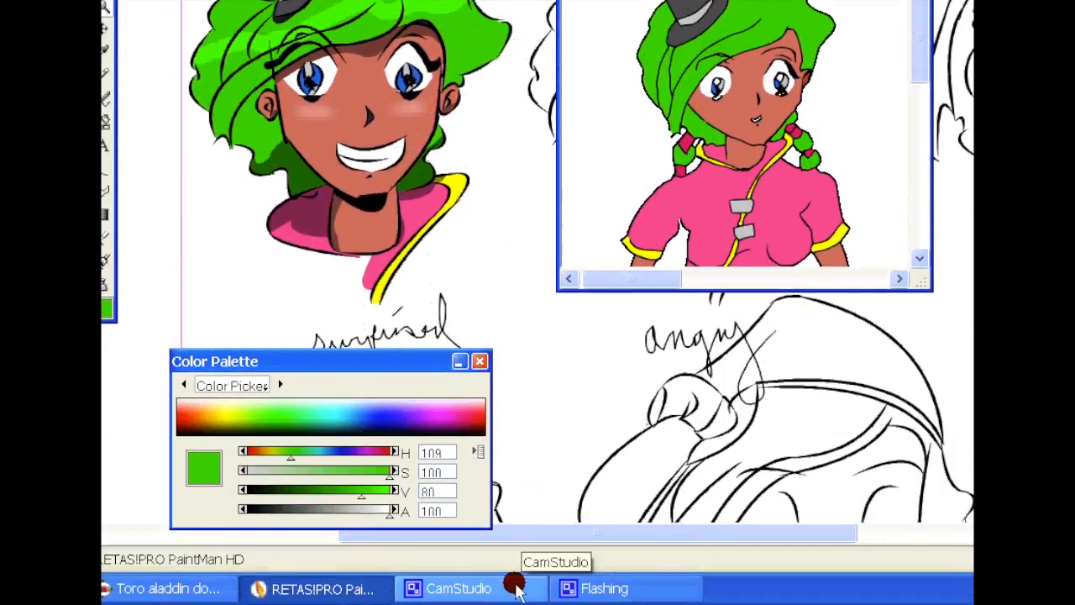
left_click(513, 584)
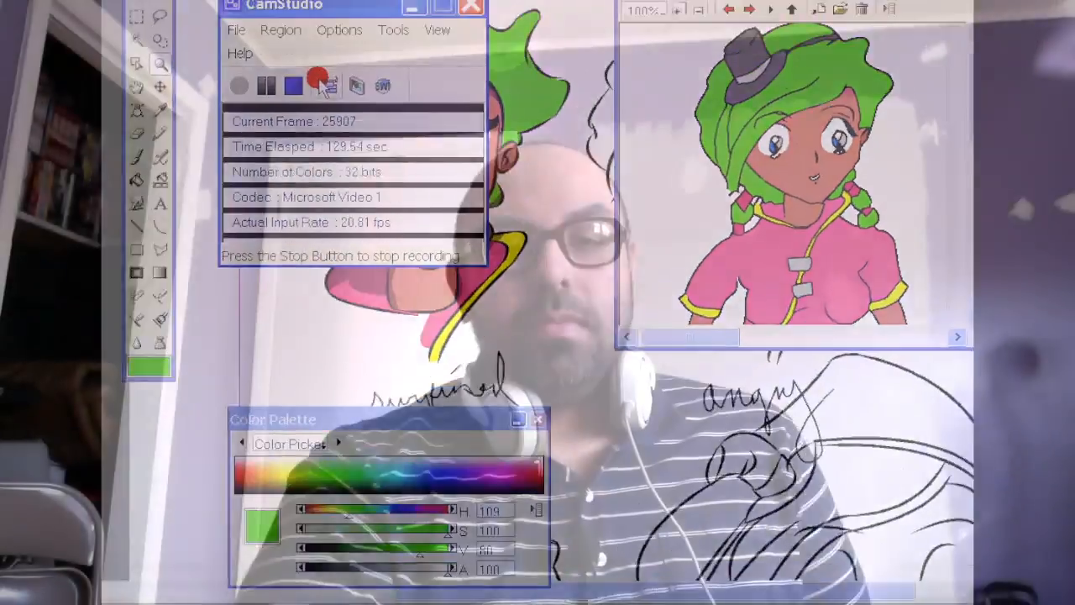